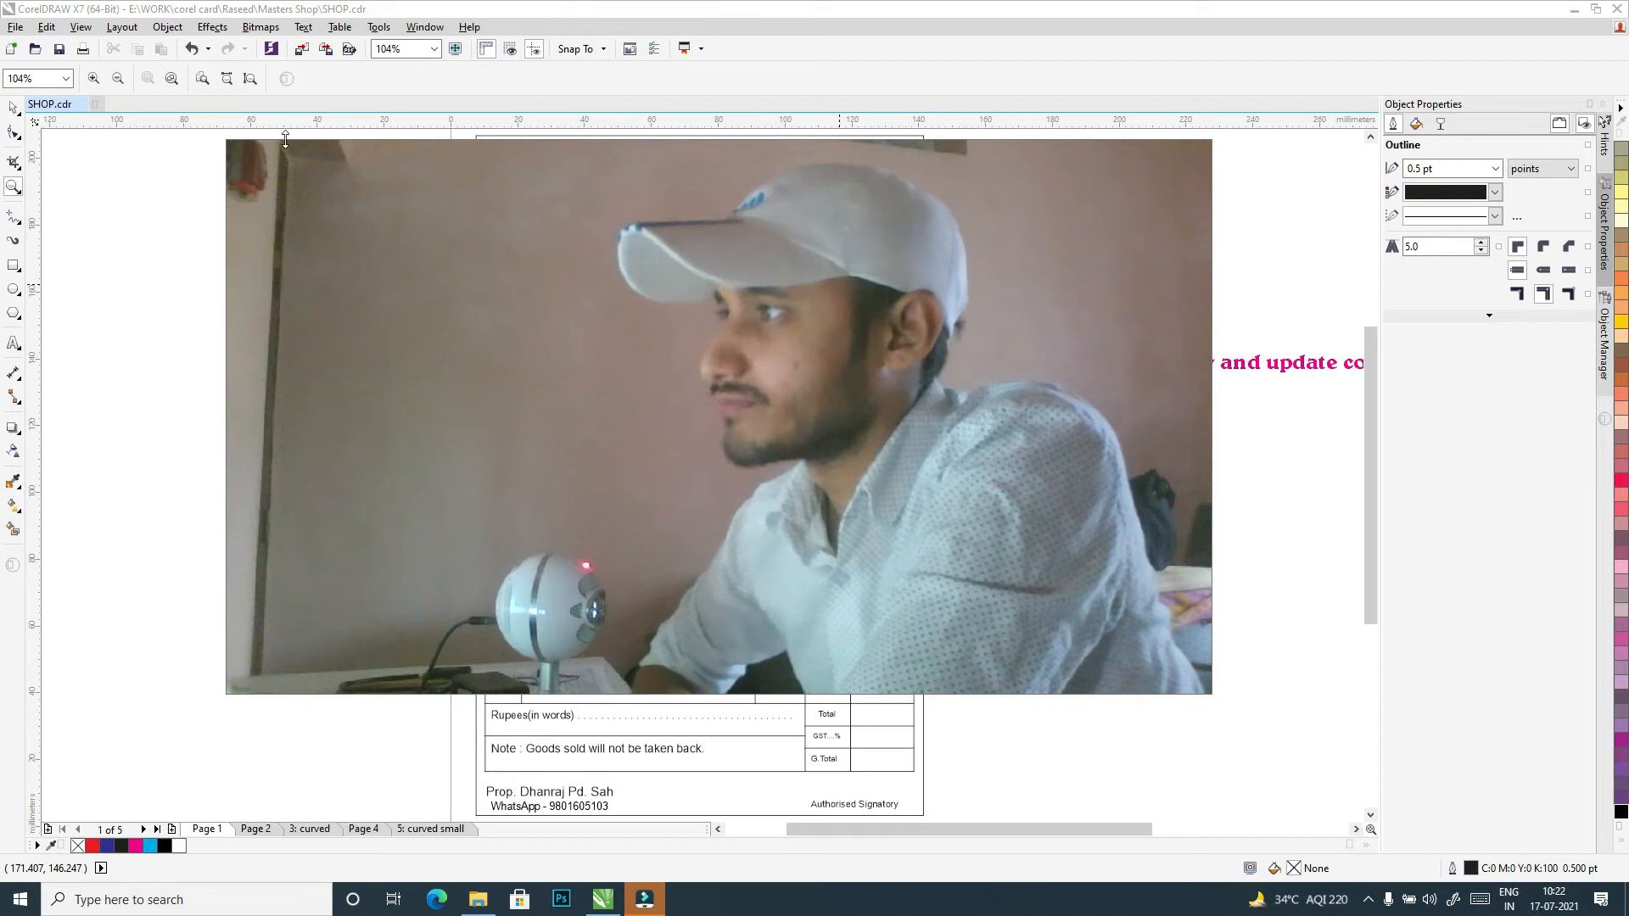
drag(231, 142, 803, 449)
drag(1062, 573, 1483, 755)
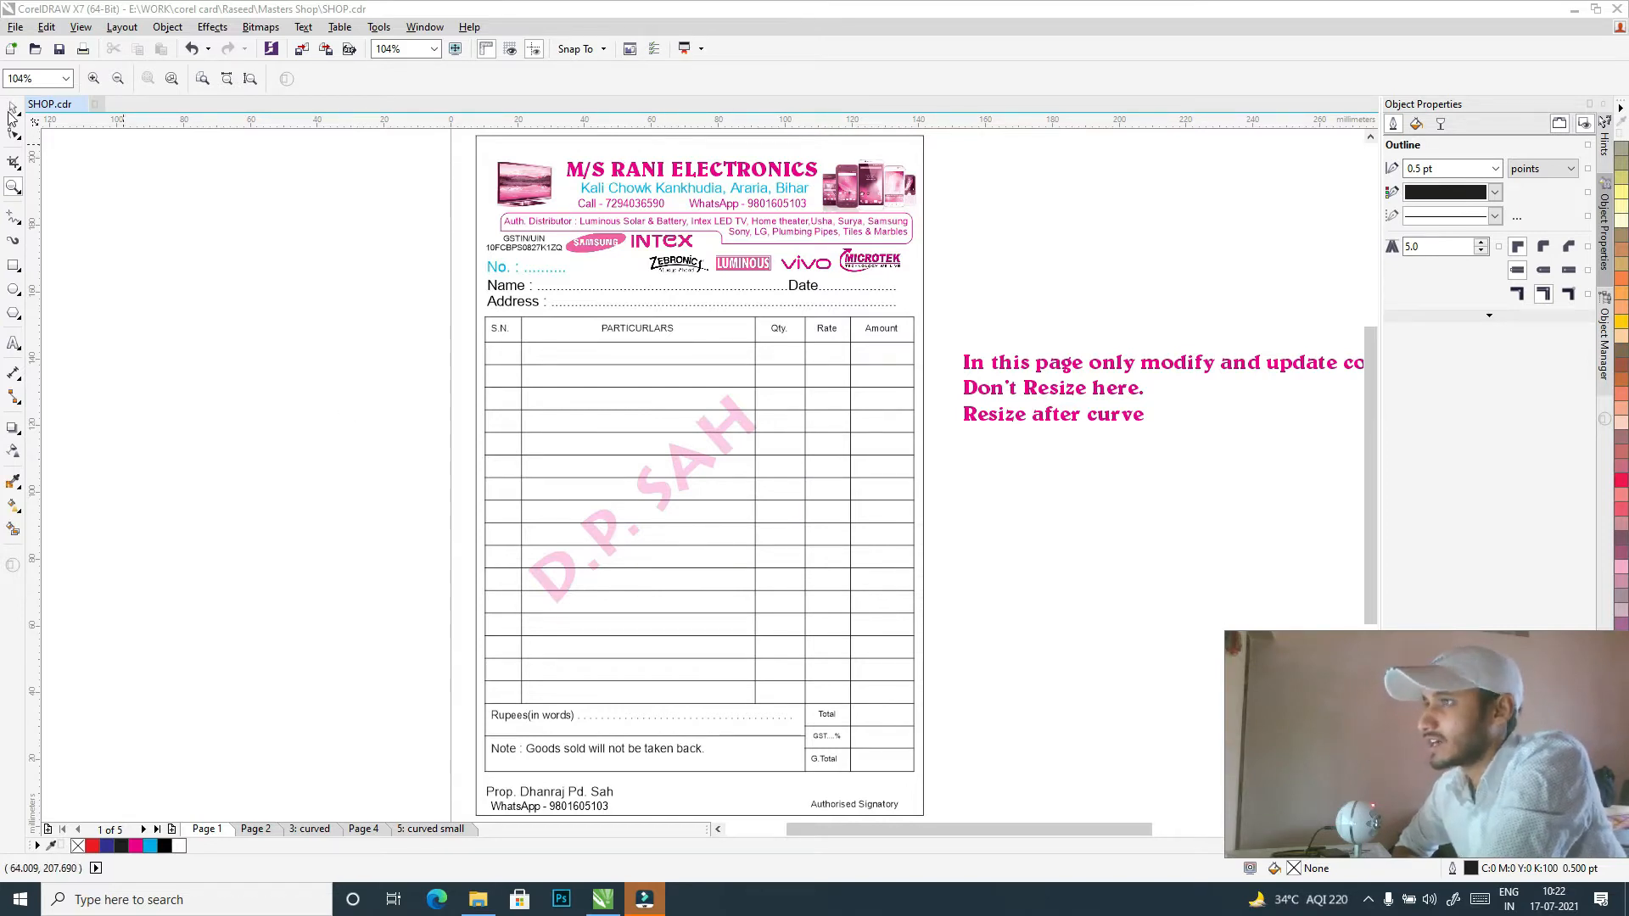
key(space)
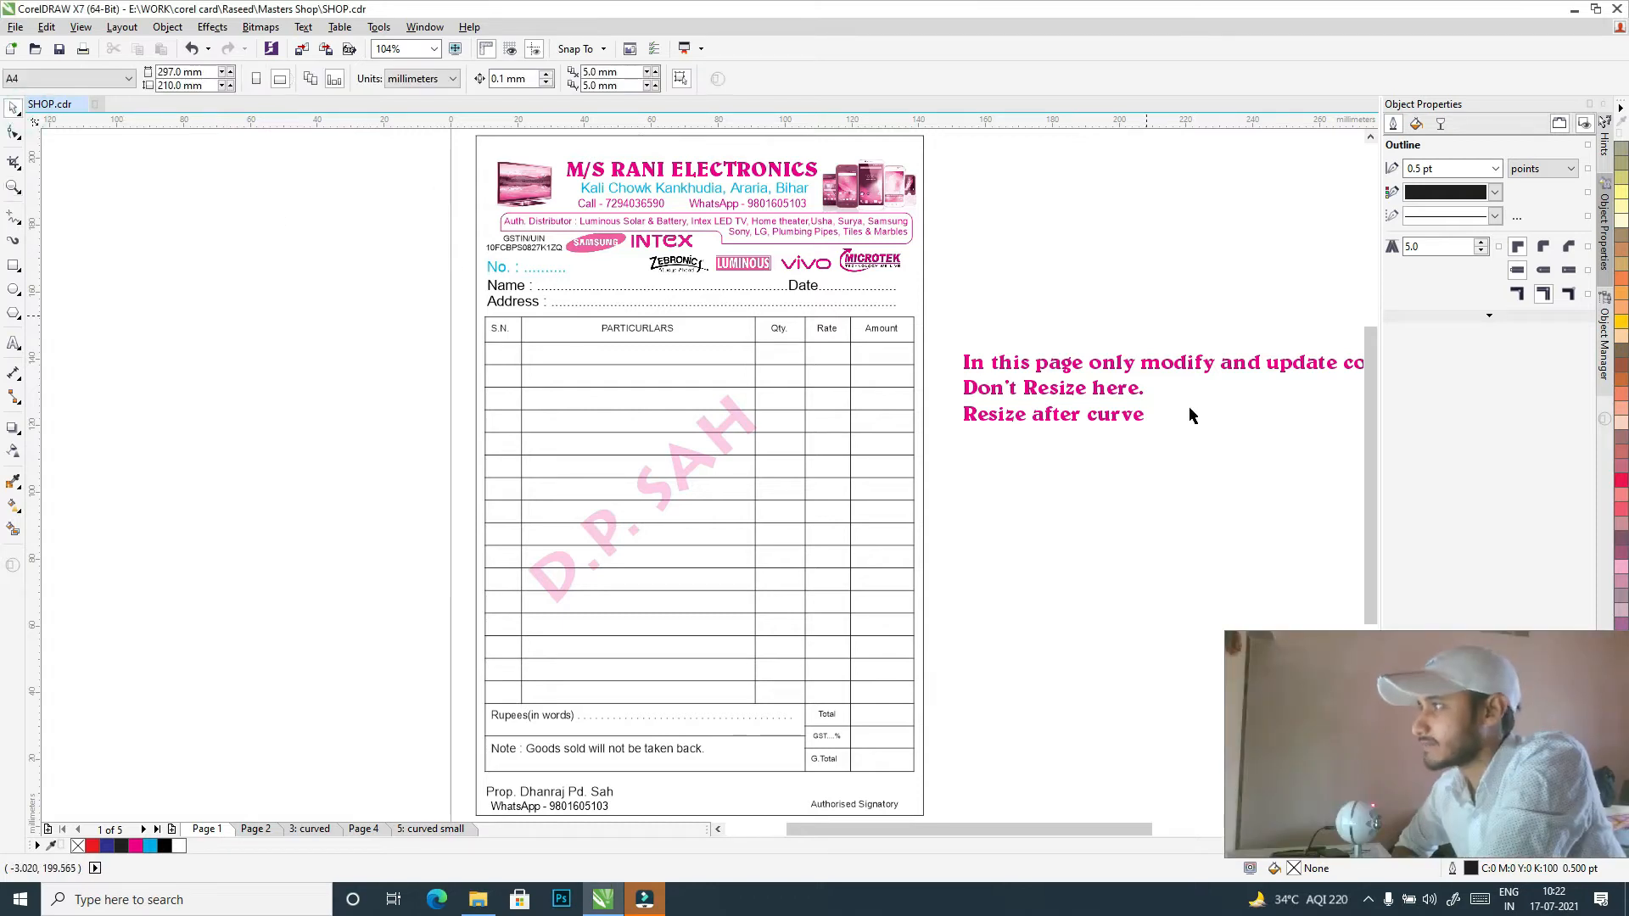
click(1010, 694)
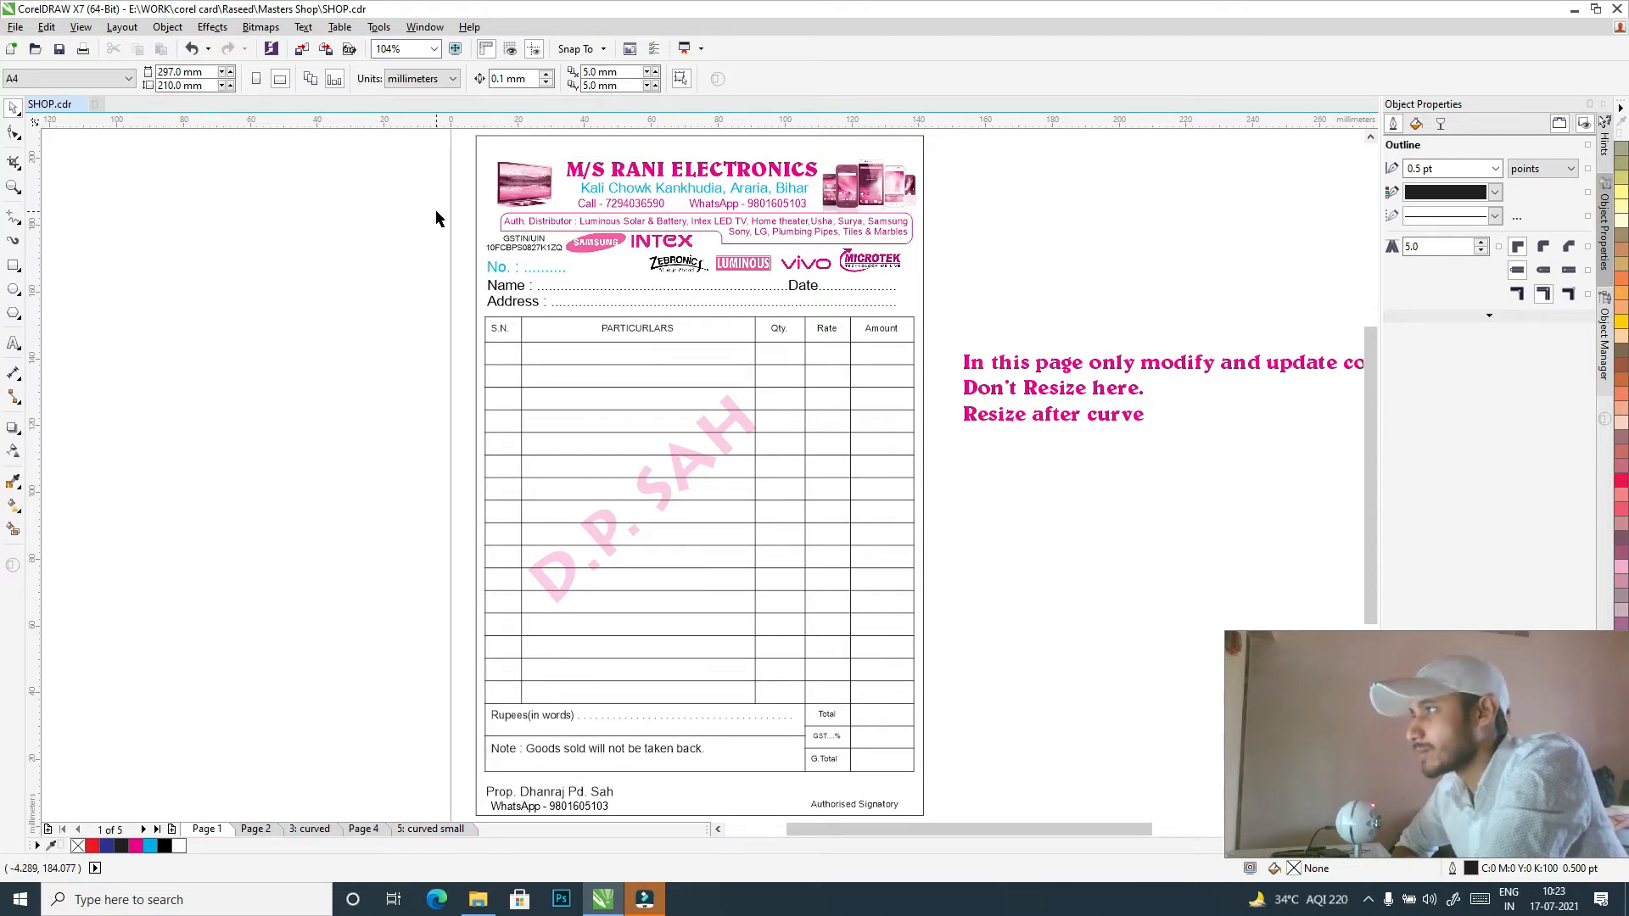
click(535, 182)
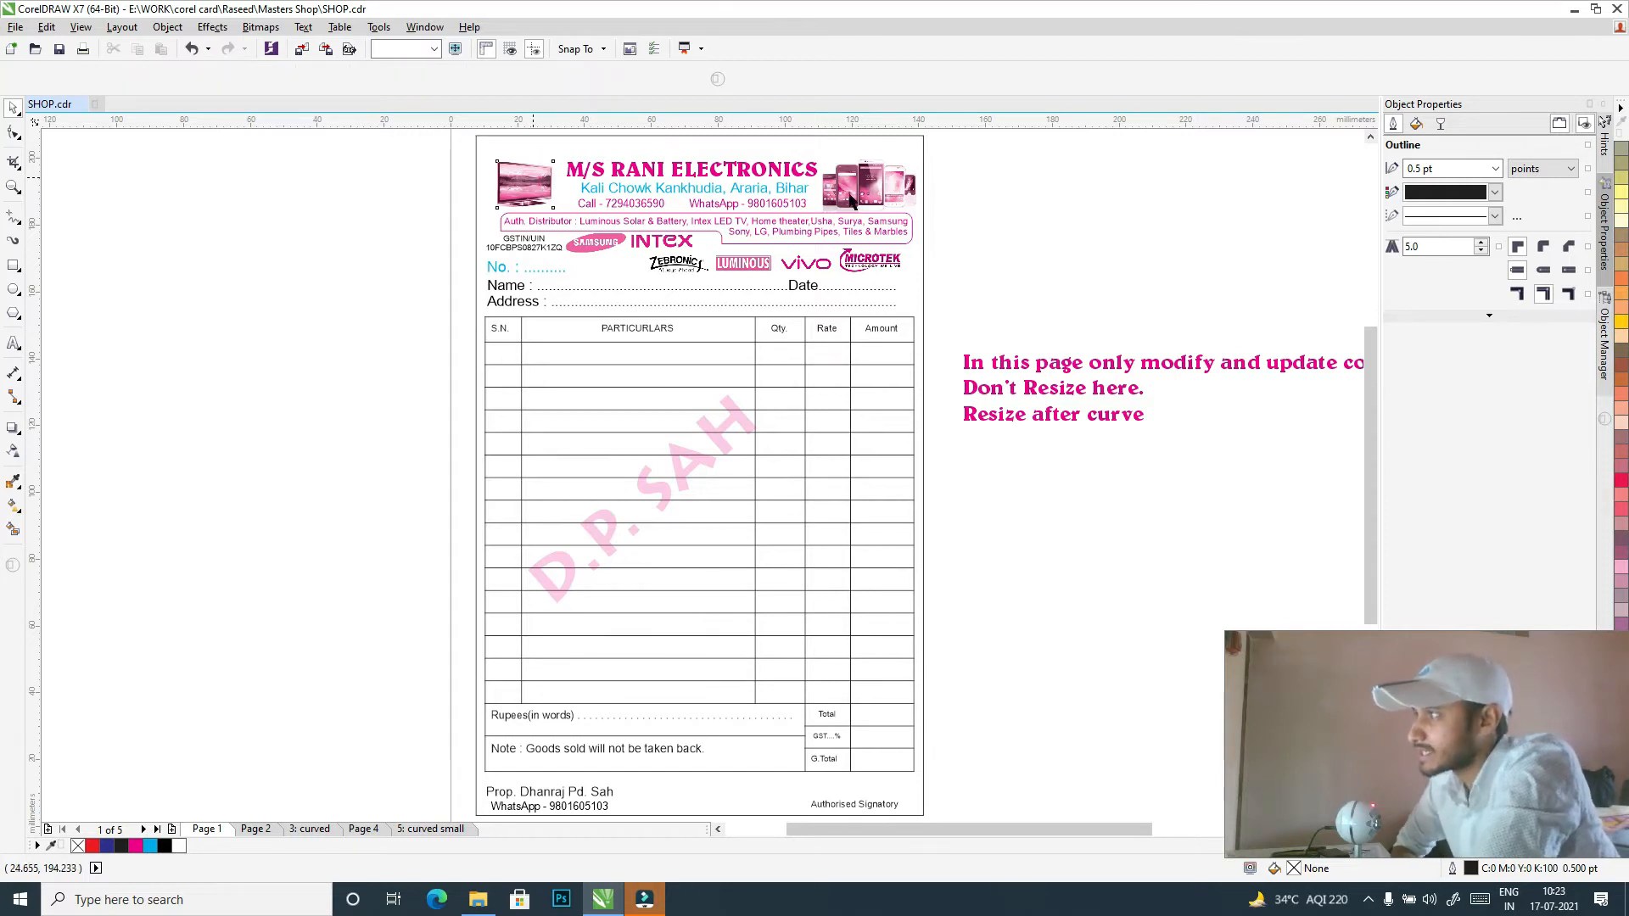
click(851, 198)
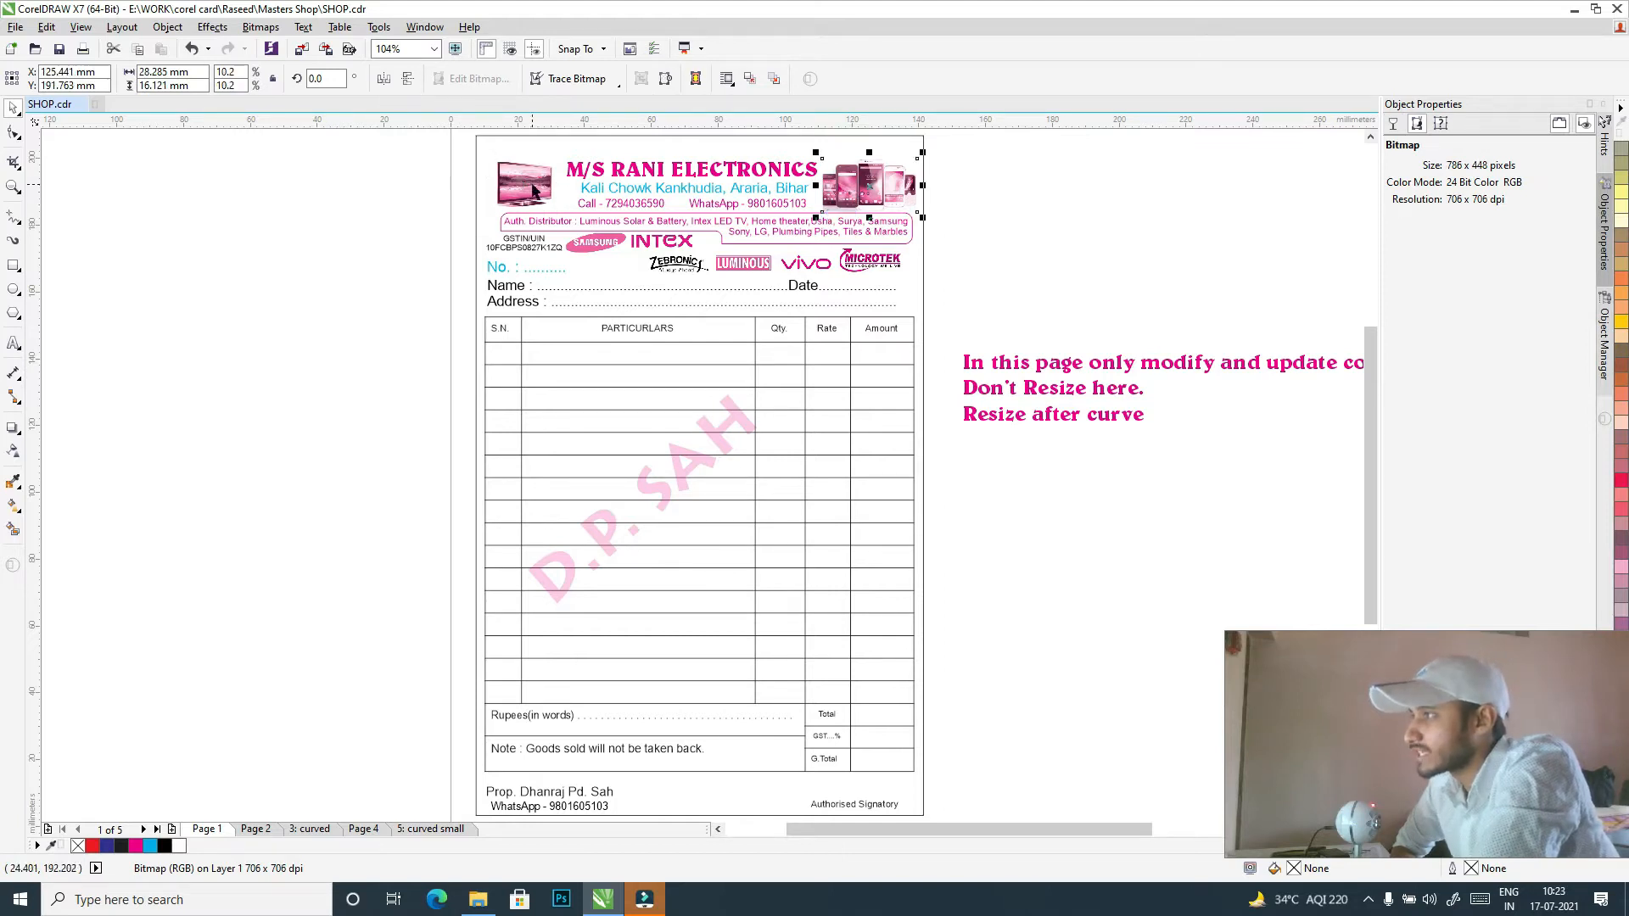
click(389, 266)
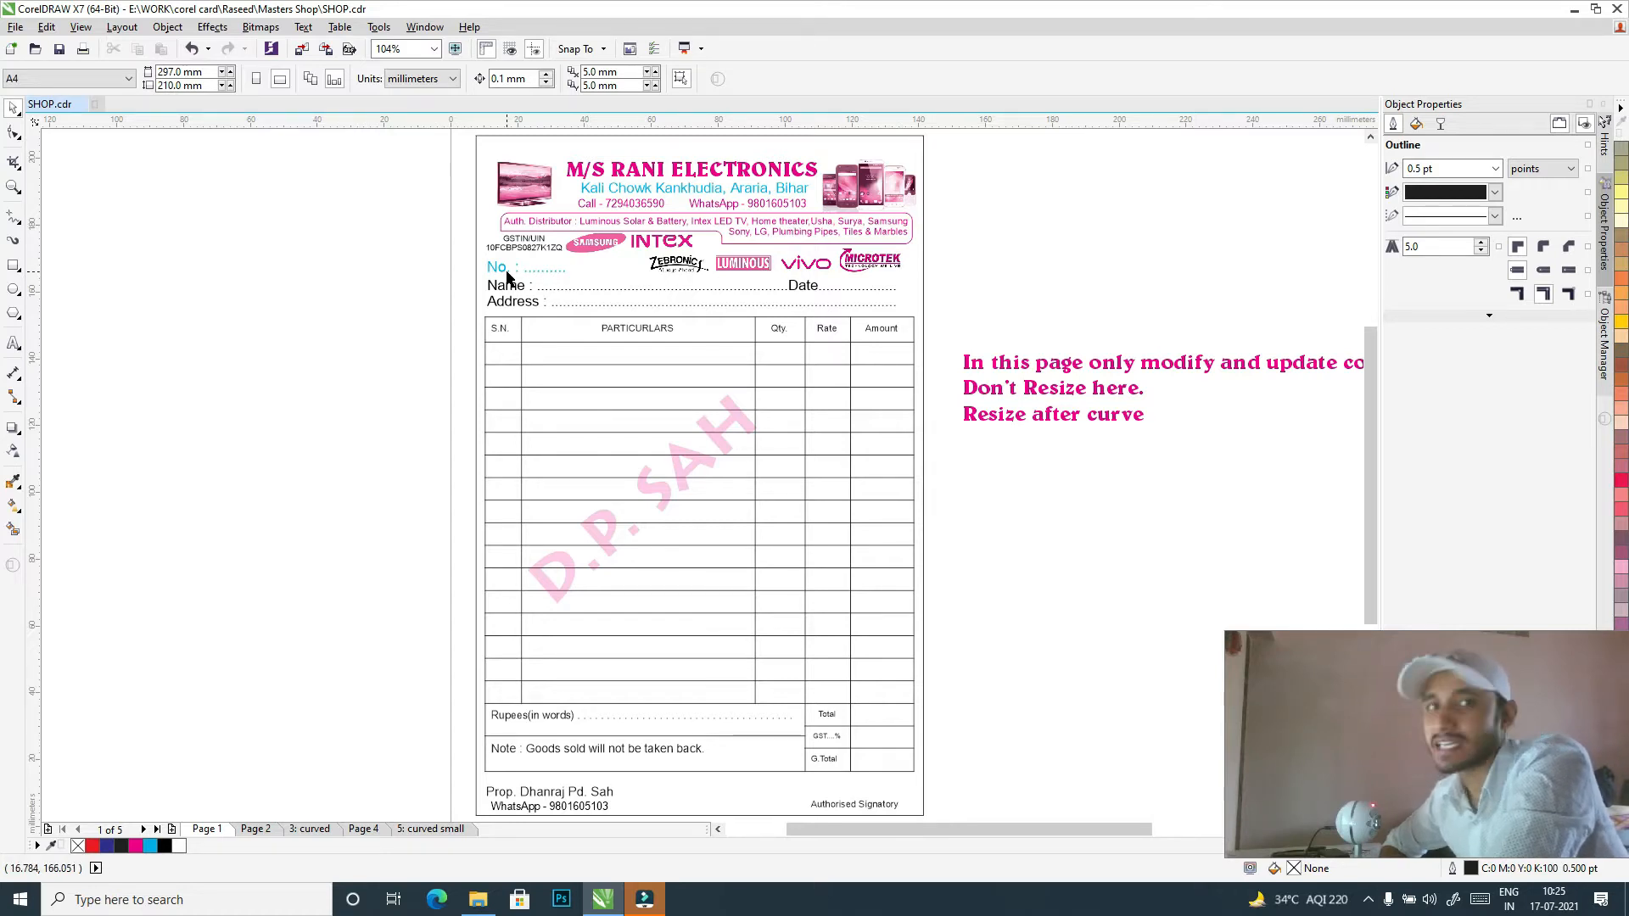
- Recolour the cyan "No. :" line under the bill header to black, C:100 M:100 Y:100 K:100
click(556, 270)
click(458, 270)
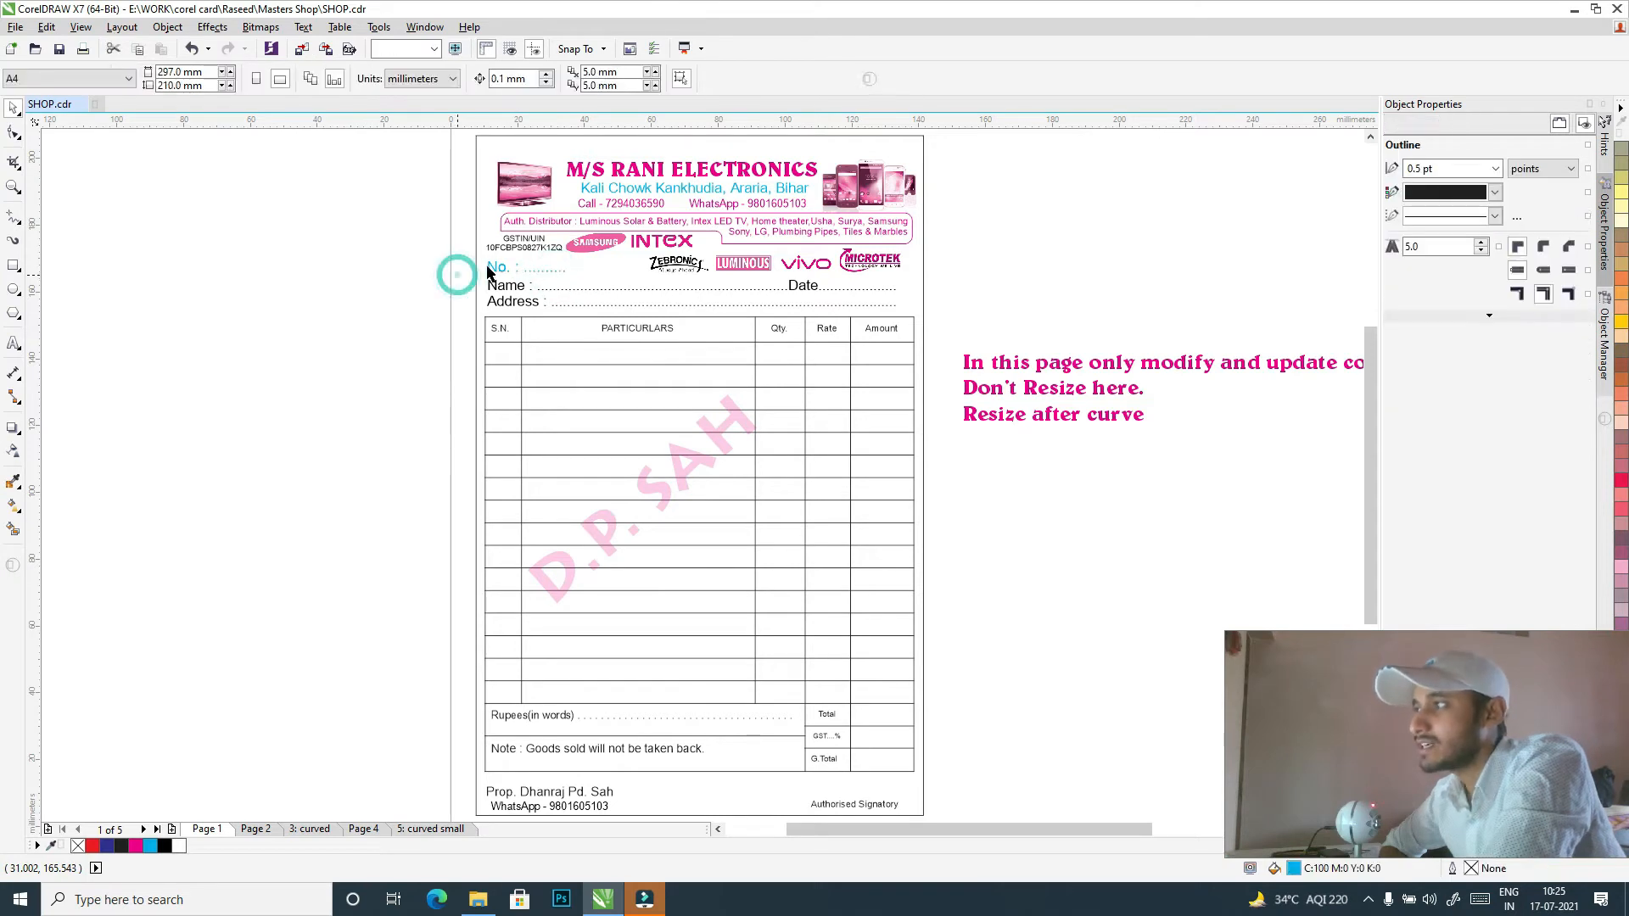
click(485, 266)
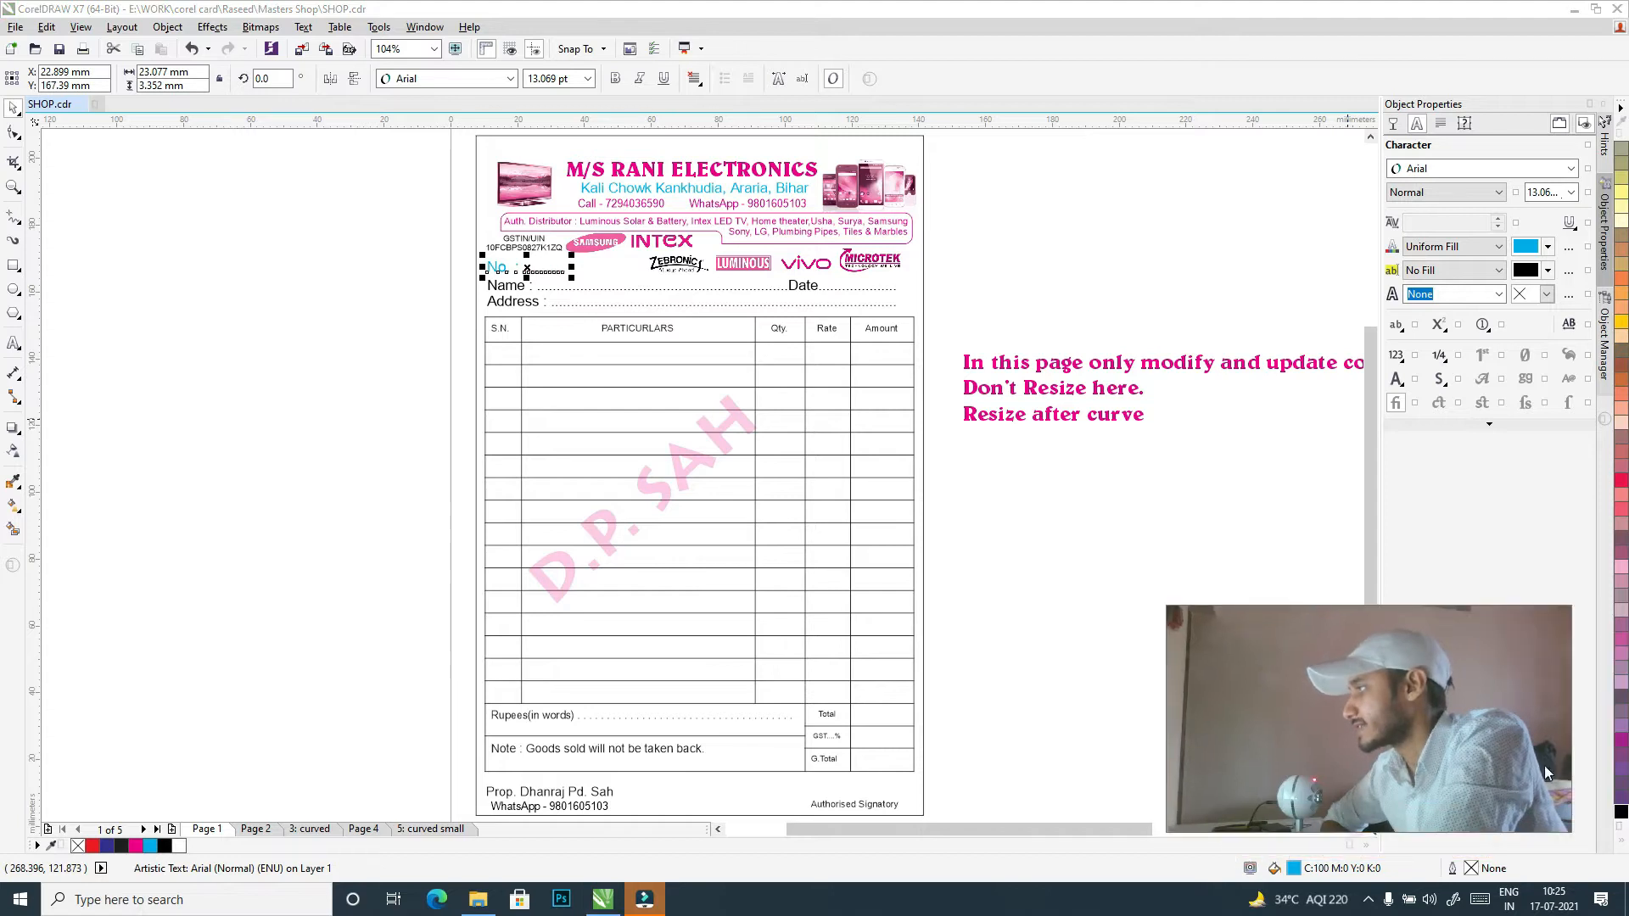
click(1621, 845)
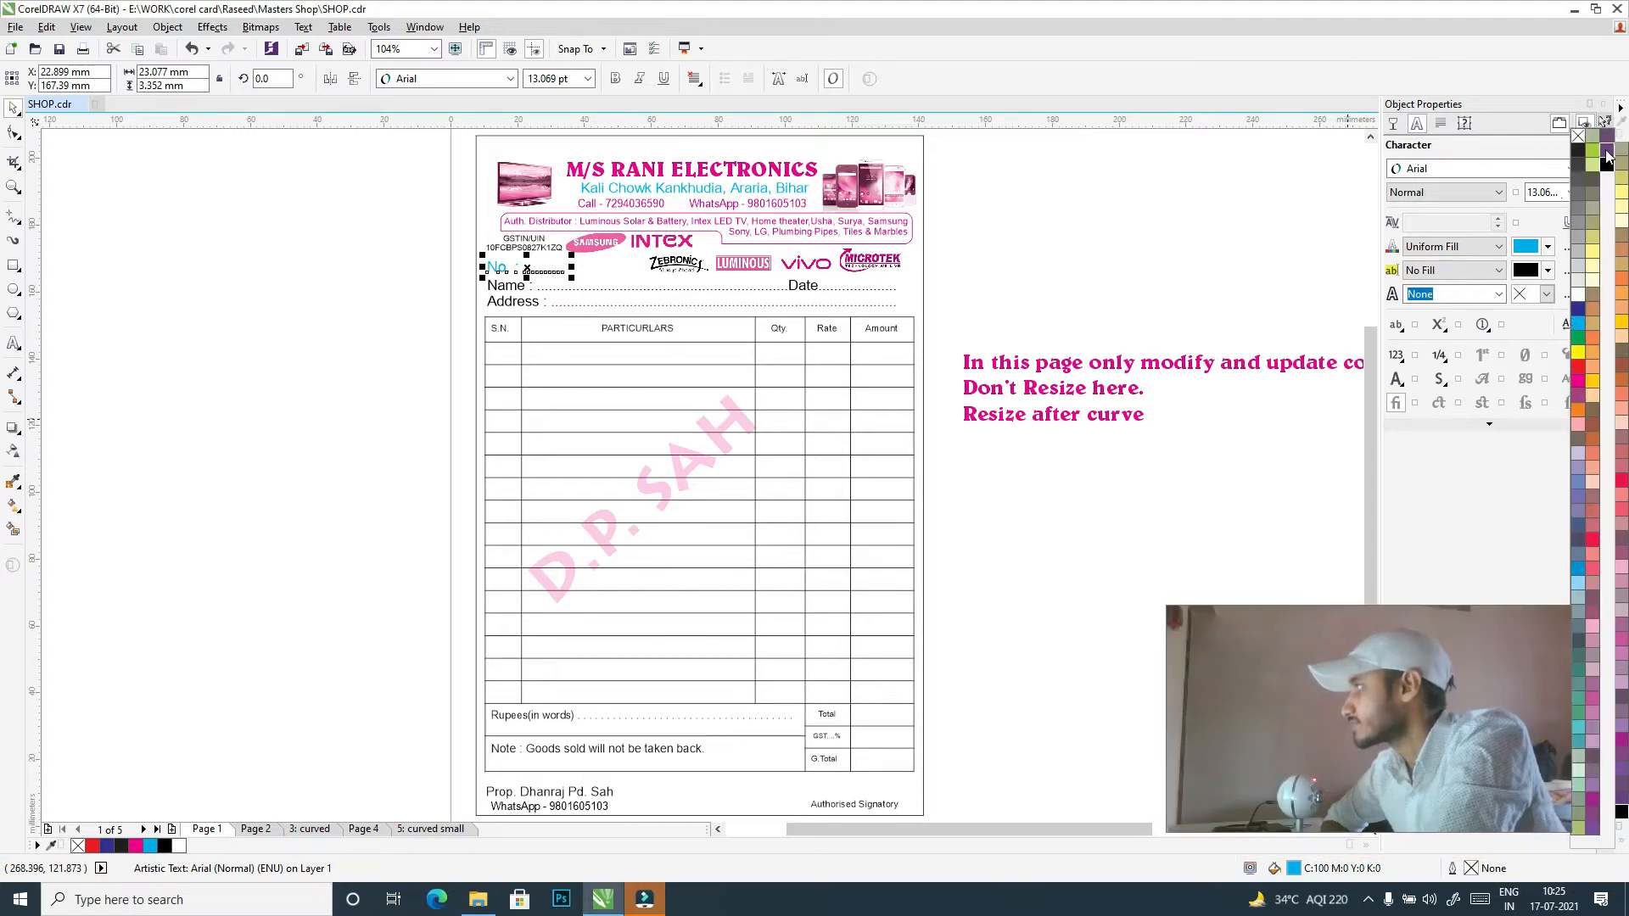
click(1606, 165)
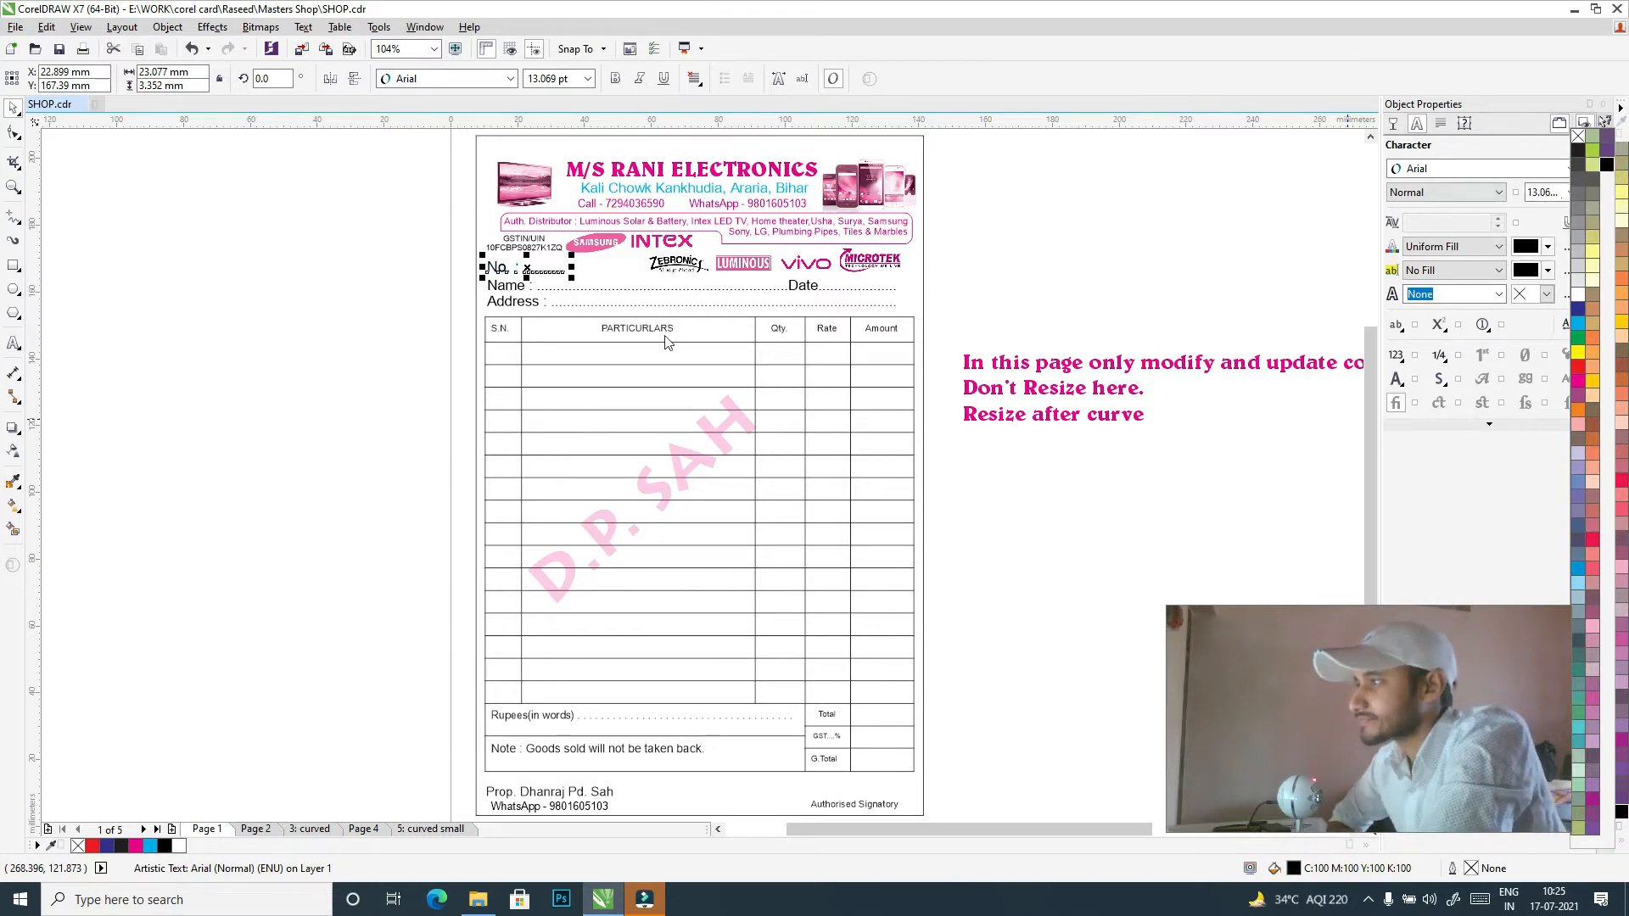
- Apply the same black fill to the Name, Date and Address text block and deselect it
click(515, 299)
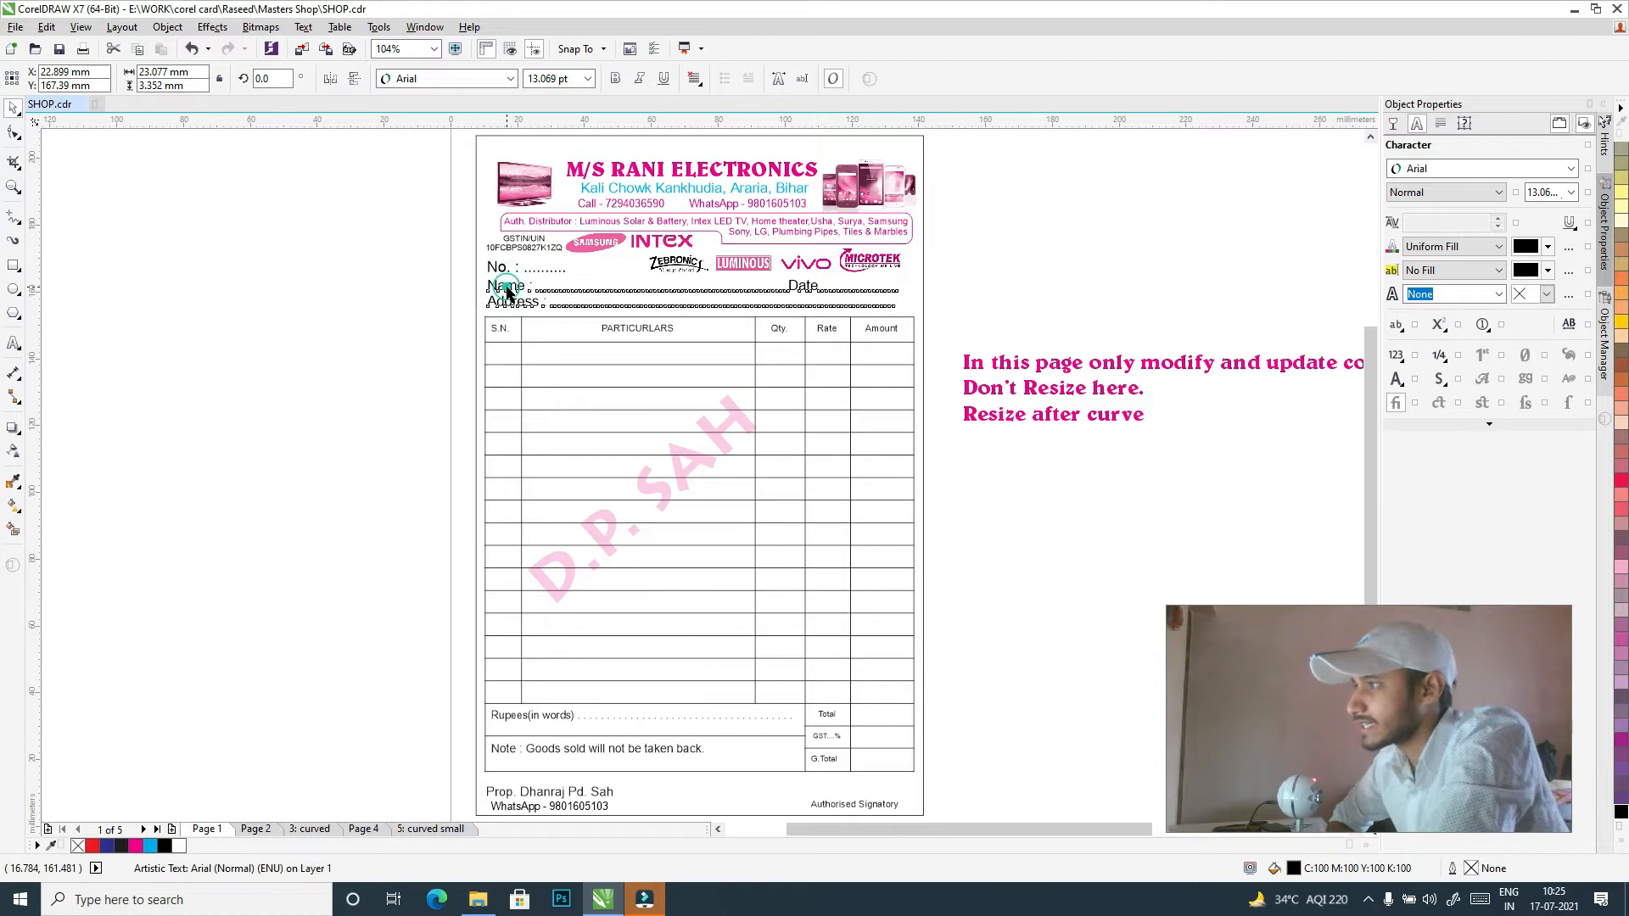
click(1621, 841)
click(1605, 164)
click(422, 357)
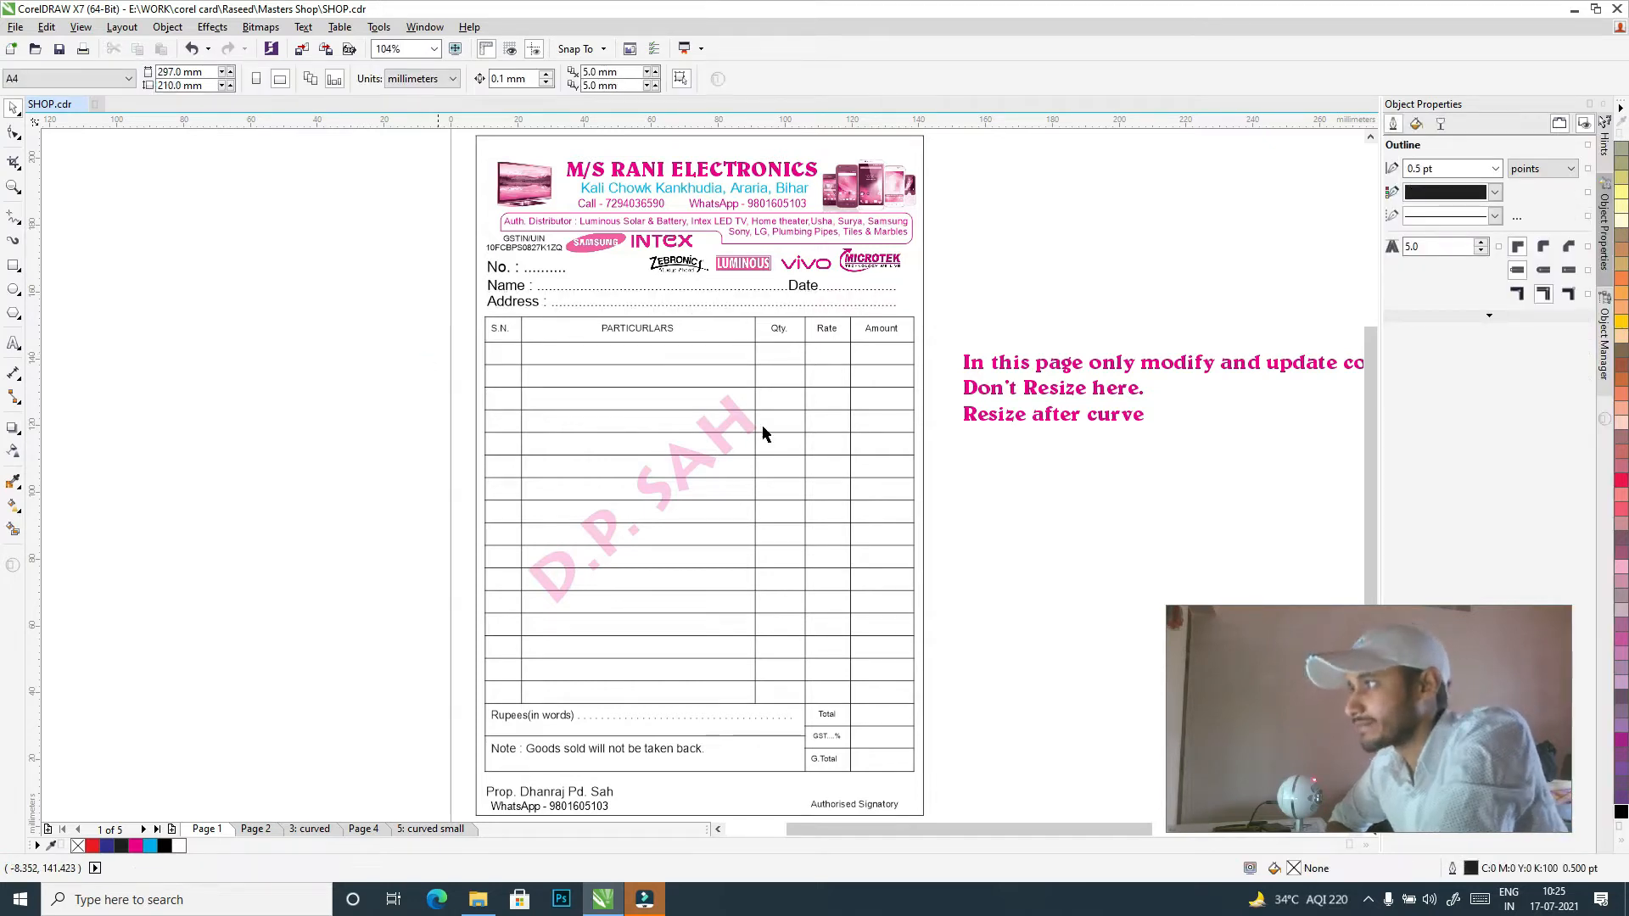
- Try to scale the entire bill design on Page 1 down to about 122 × 185 mm
drag(849, 828, 909, 830)
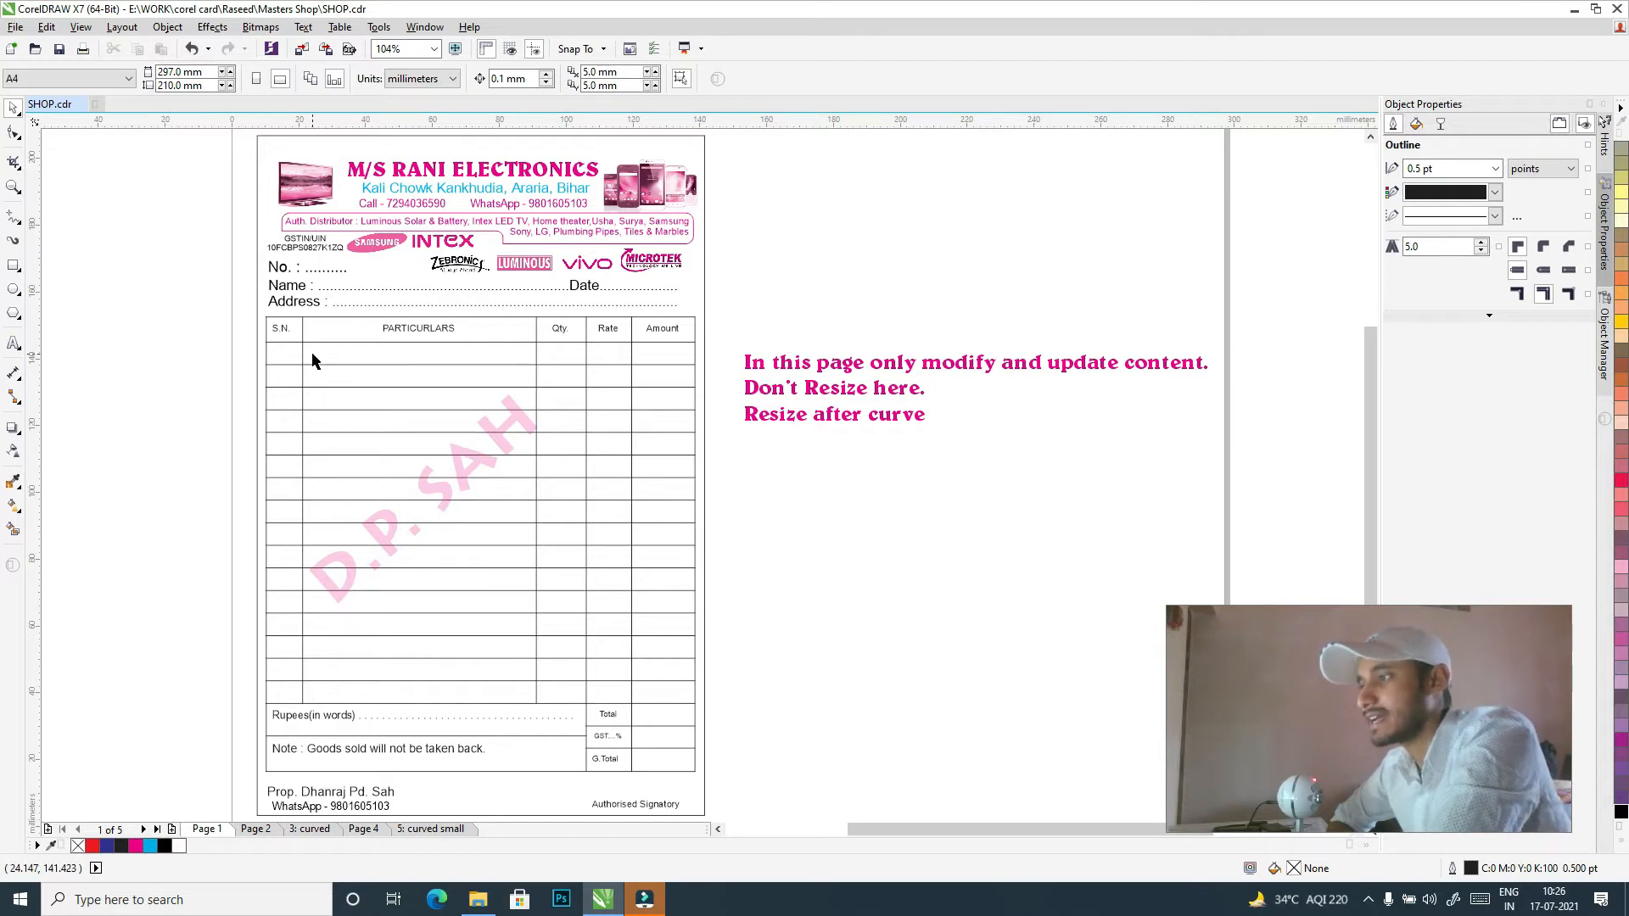
drag(247, 132, 727, 746)
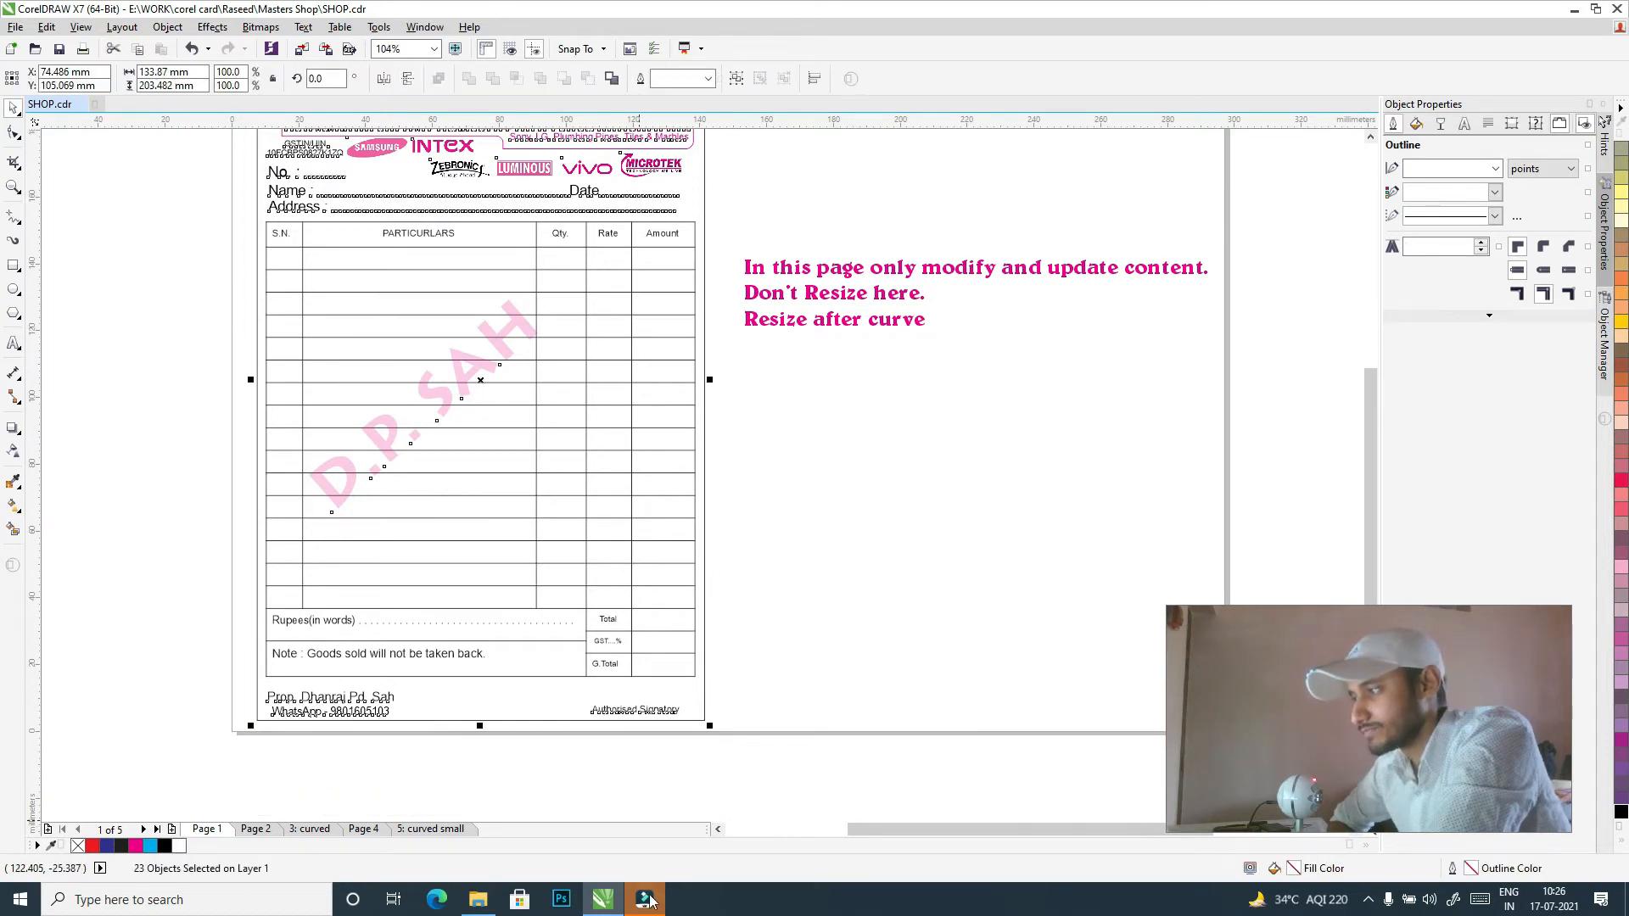
mouse_move(651, 900)
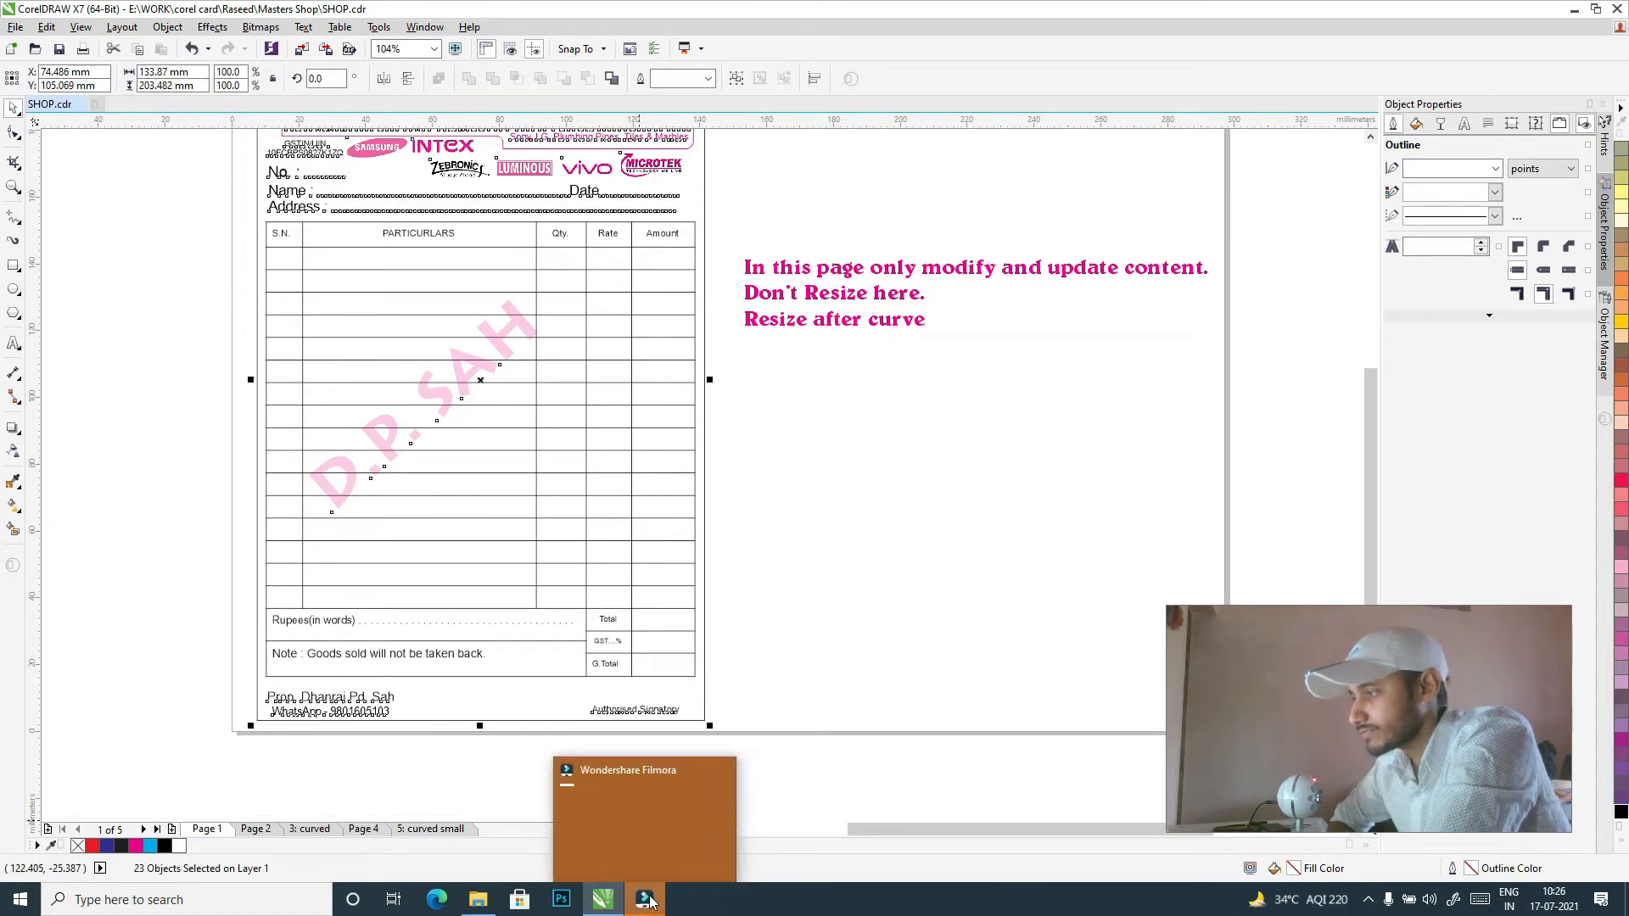
click(495, 787)
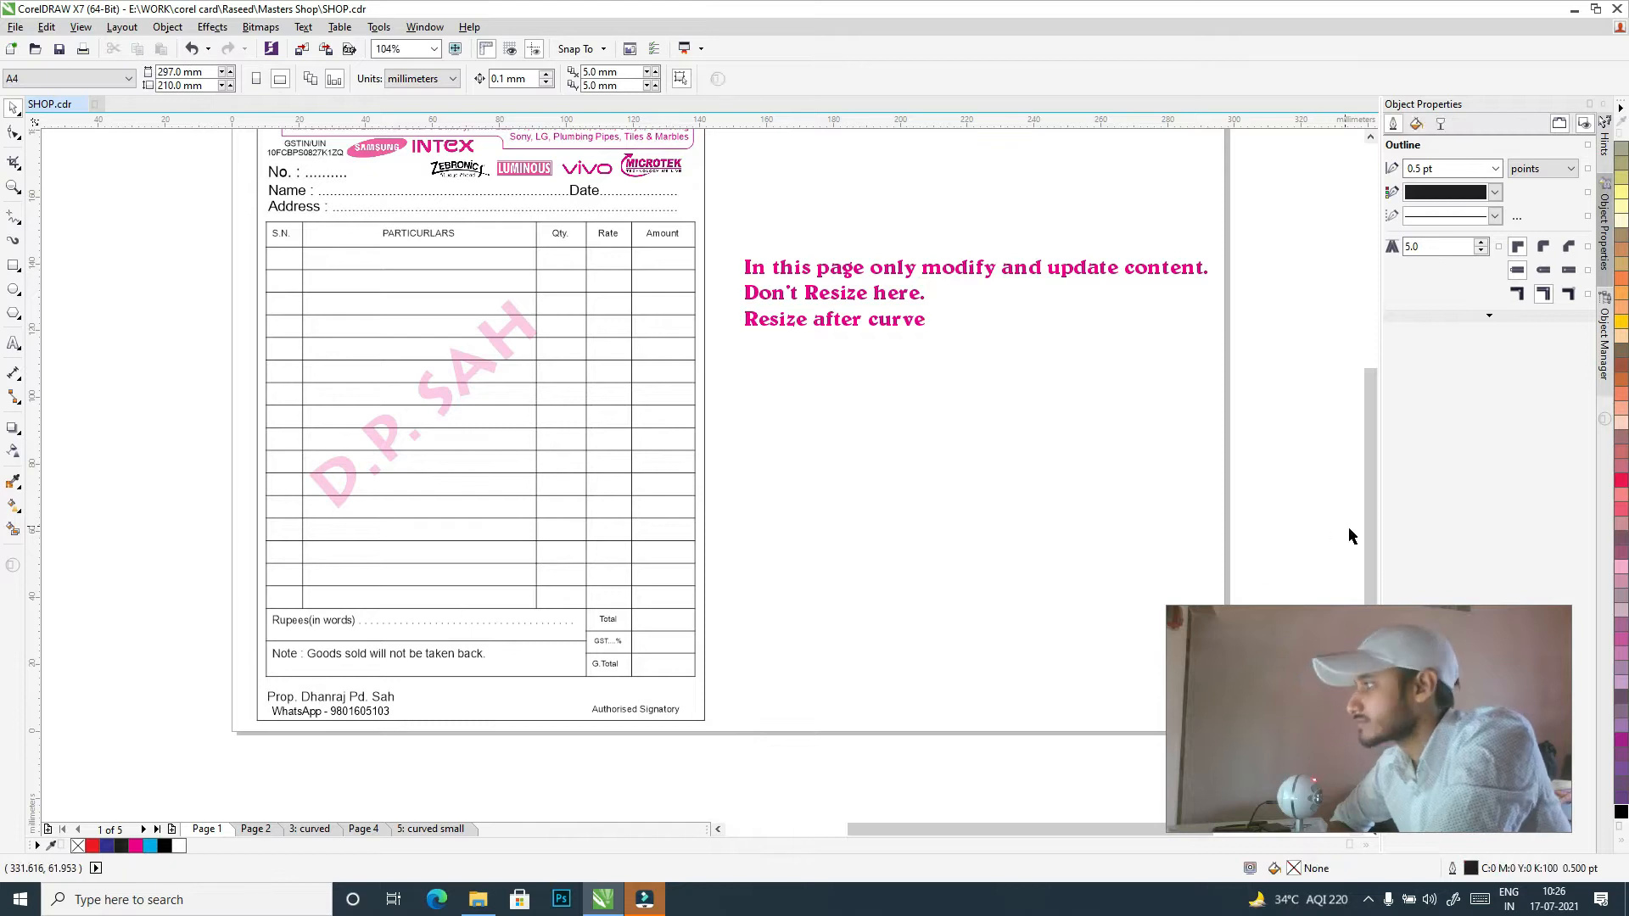
drag(1367, 535, 1366, 506)
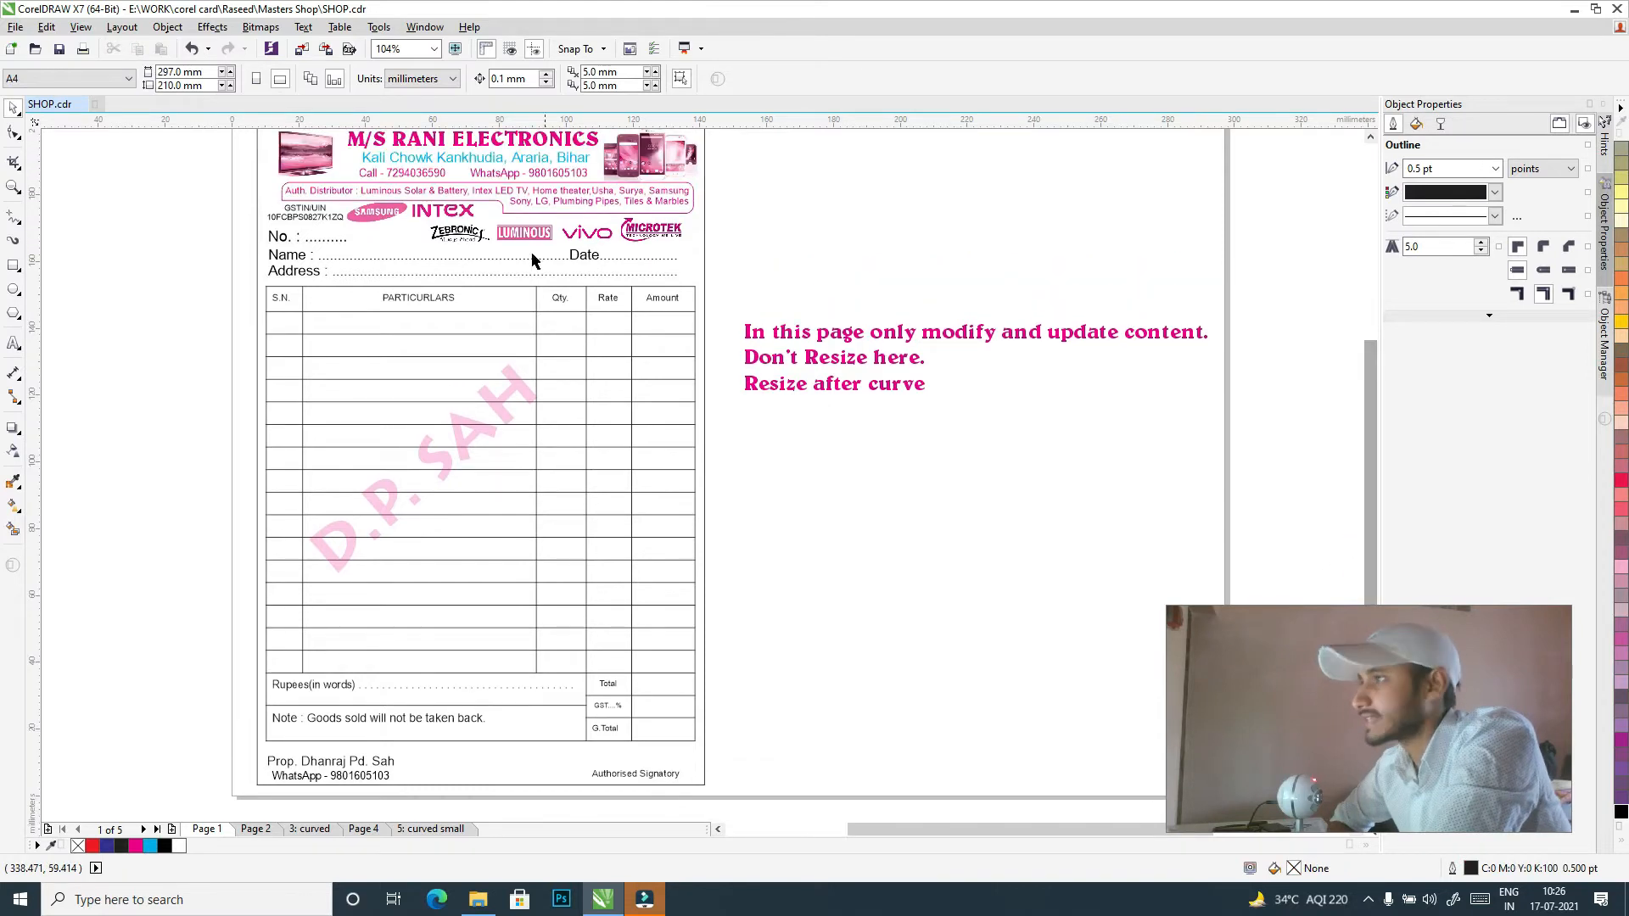
drag(1362, 437, 1361, 425)
drag(243, 132, 586, 664)
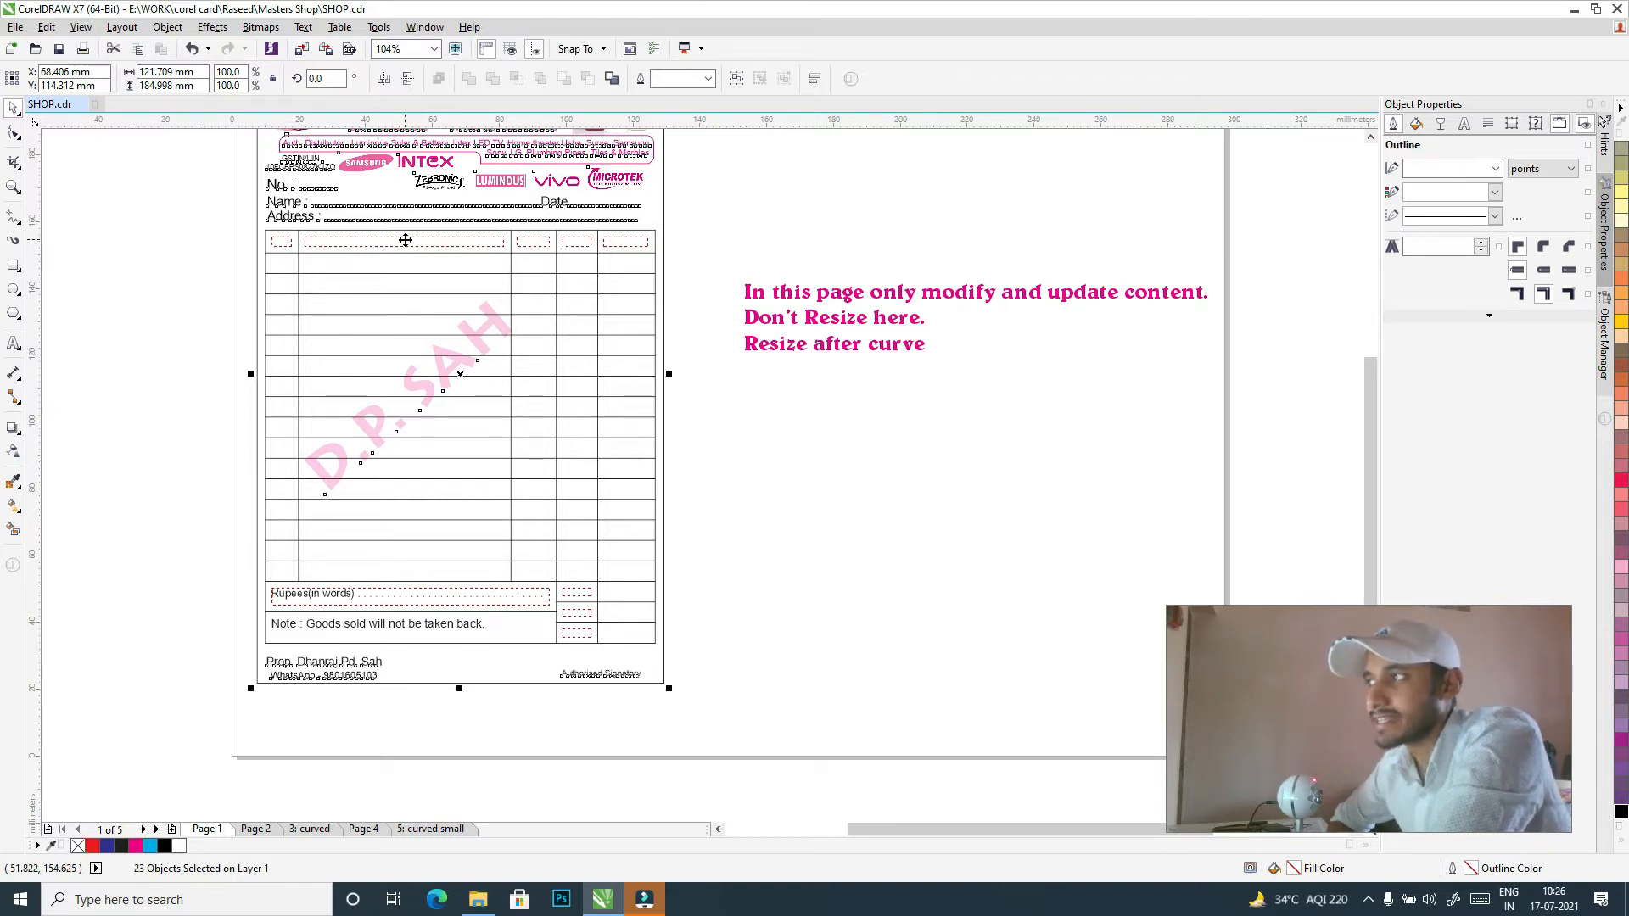
click(90, 463)
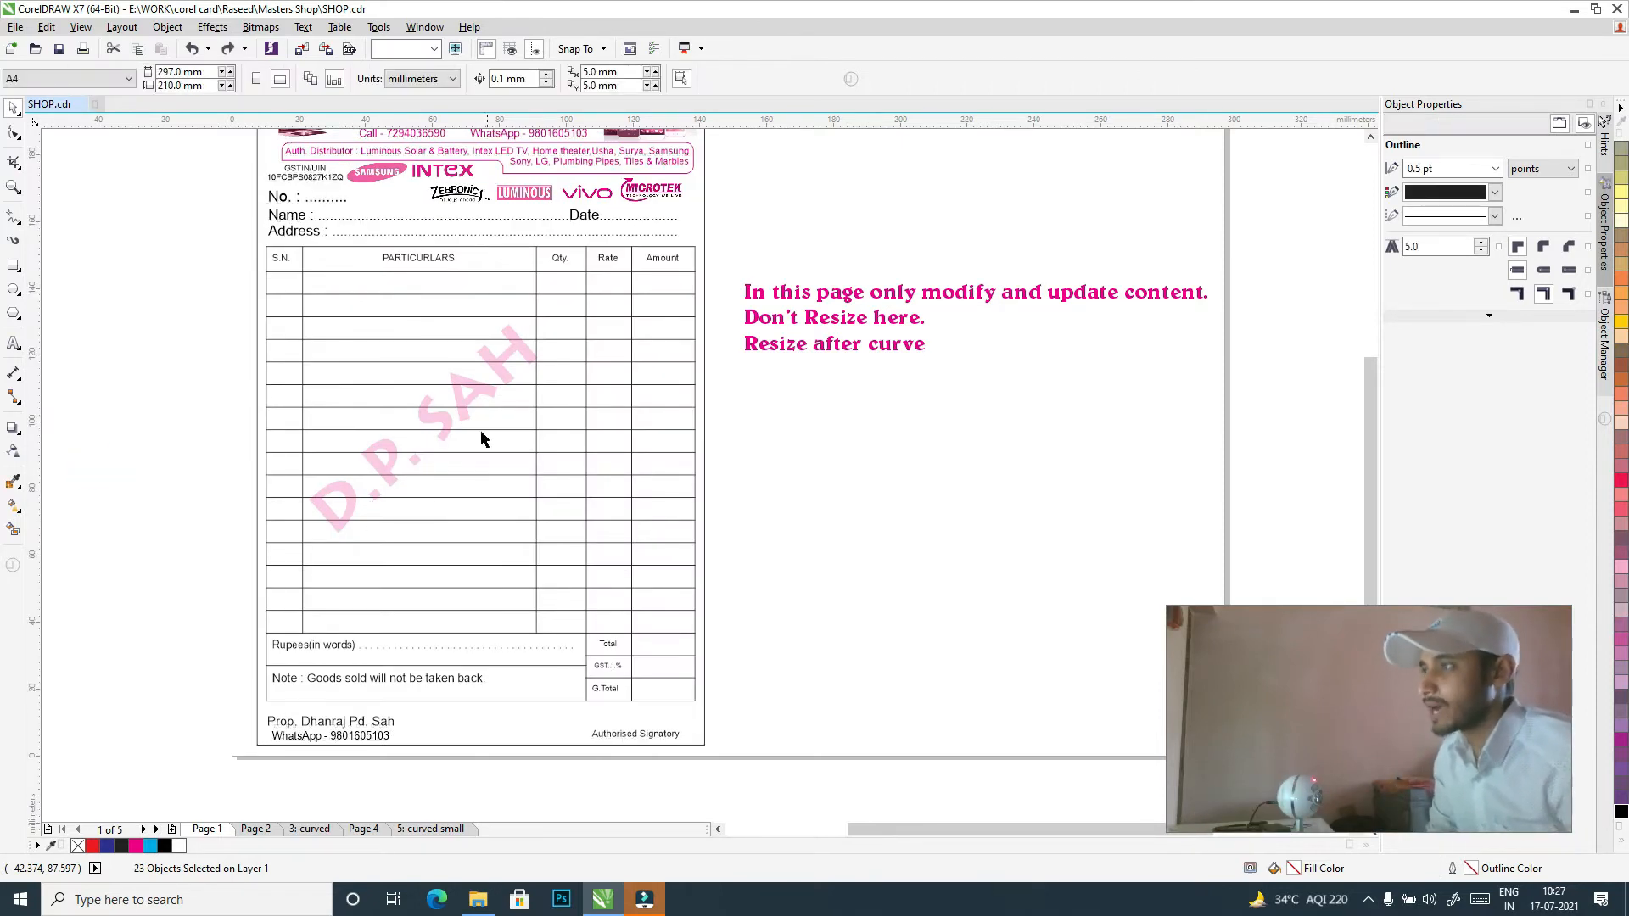
- Move the diagonal watermark slightly right and down in the item table, and replace its text with "DEN"
click(464, 410)
mouse_move(458, 402)
mouse_down()
mouse_move(894, 519)
mouse_move(853, 526)
mouse_move(665, 410)
mouse_move(542, 399)
mouse_move(479, 434)
mouse_move(485, 416)
mouse_up()
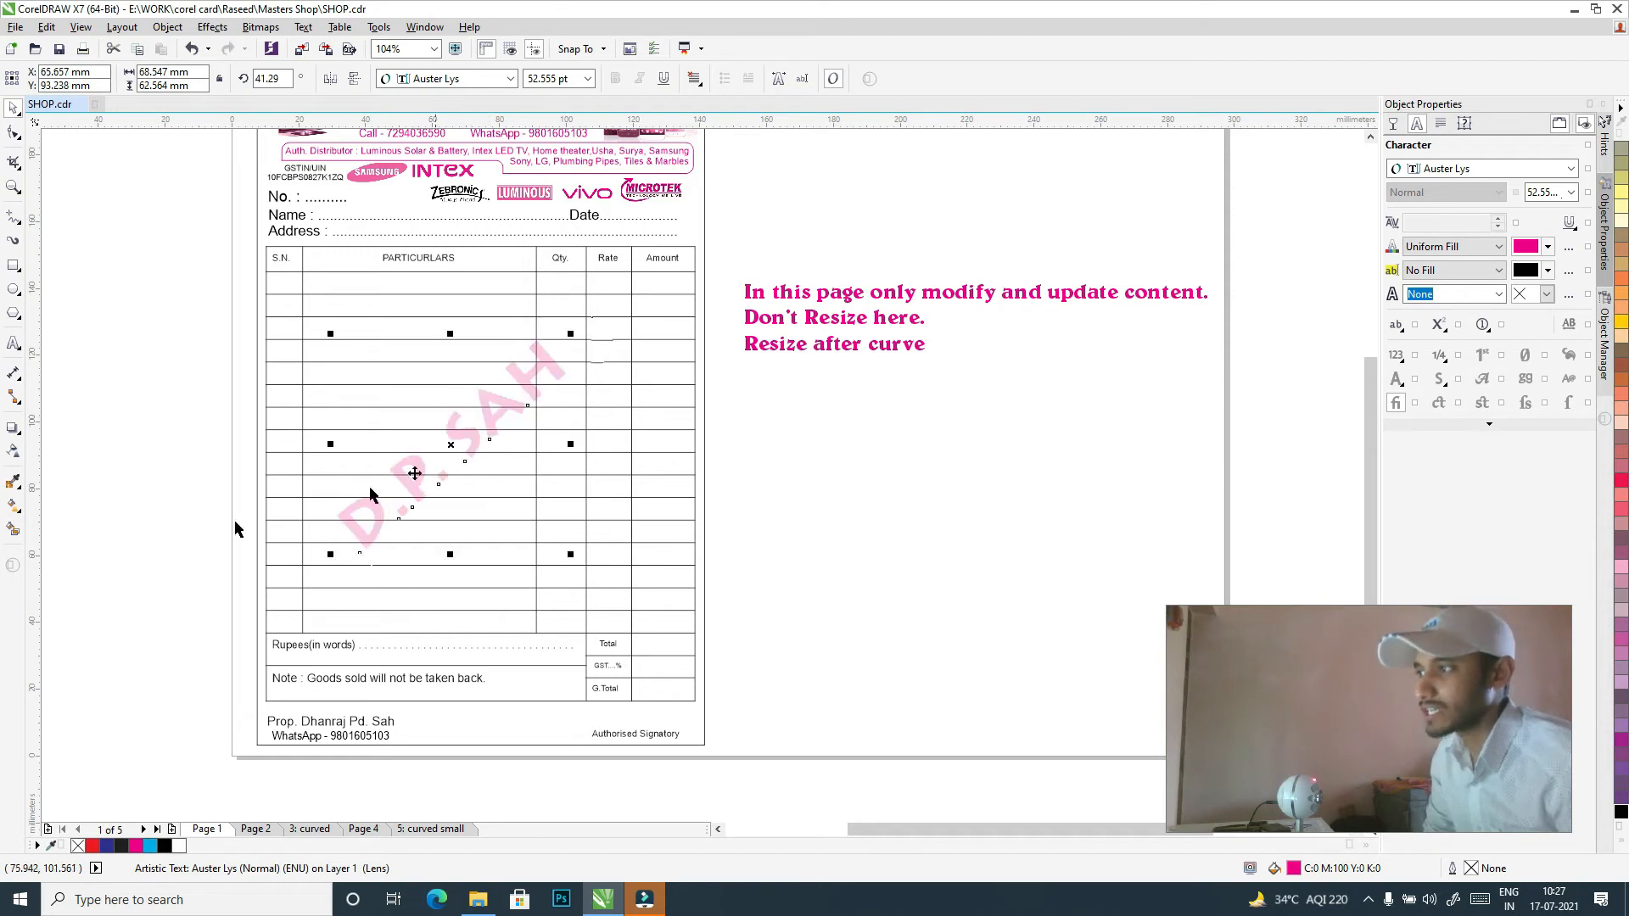
double_click(420, 471)
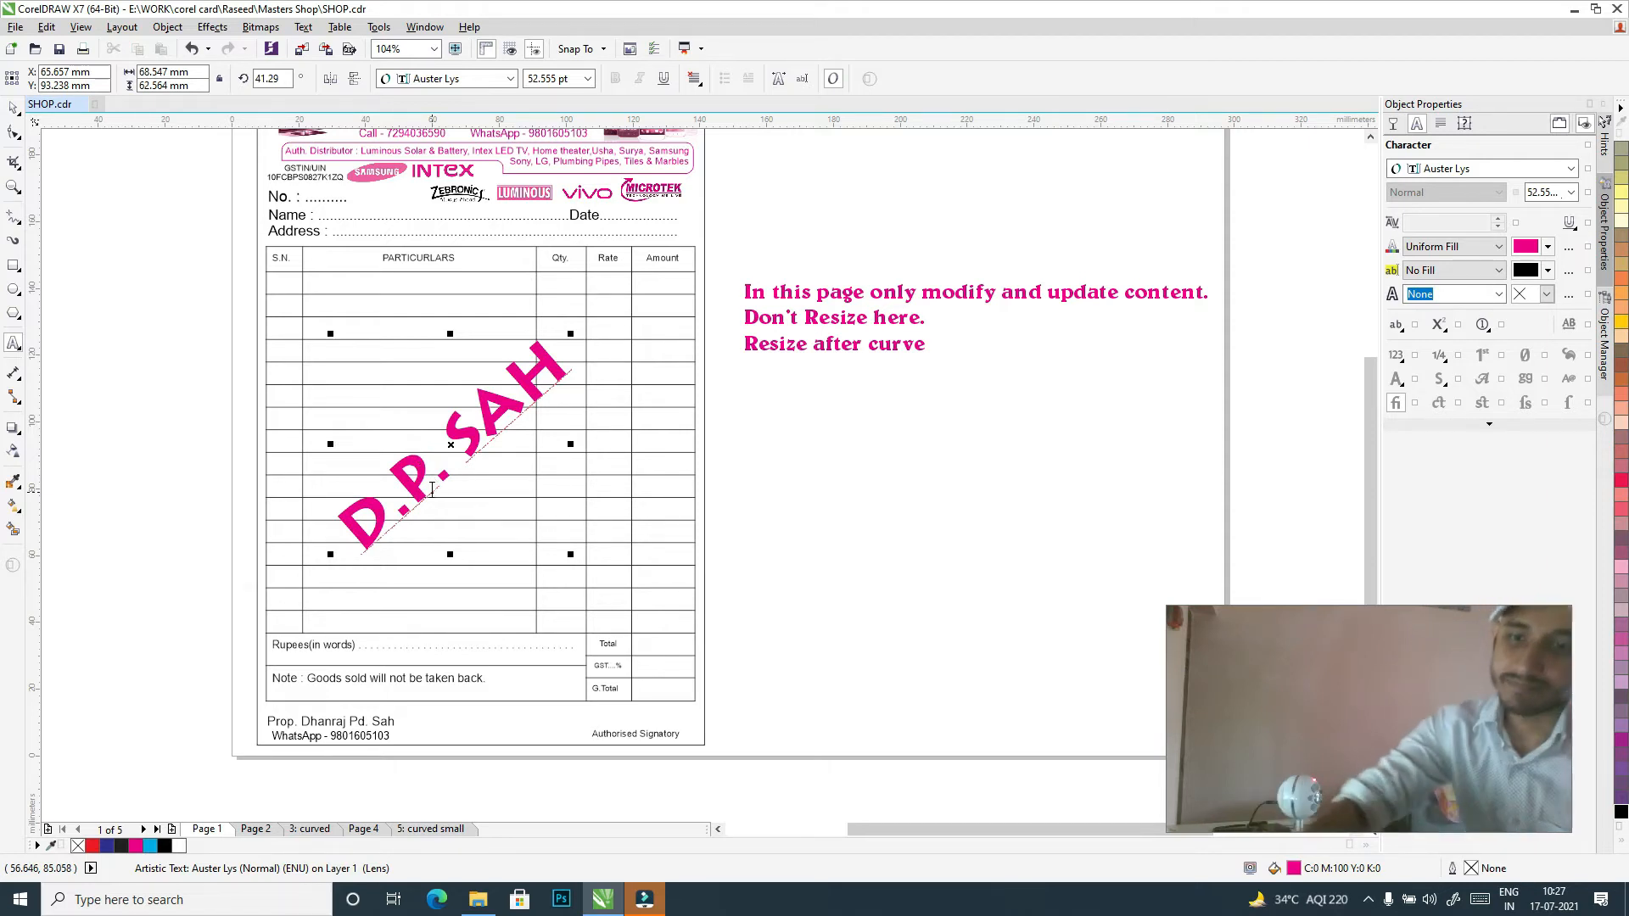
key(Right)
key(End)
key(BackSpace)
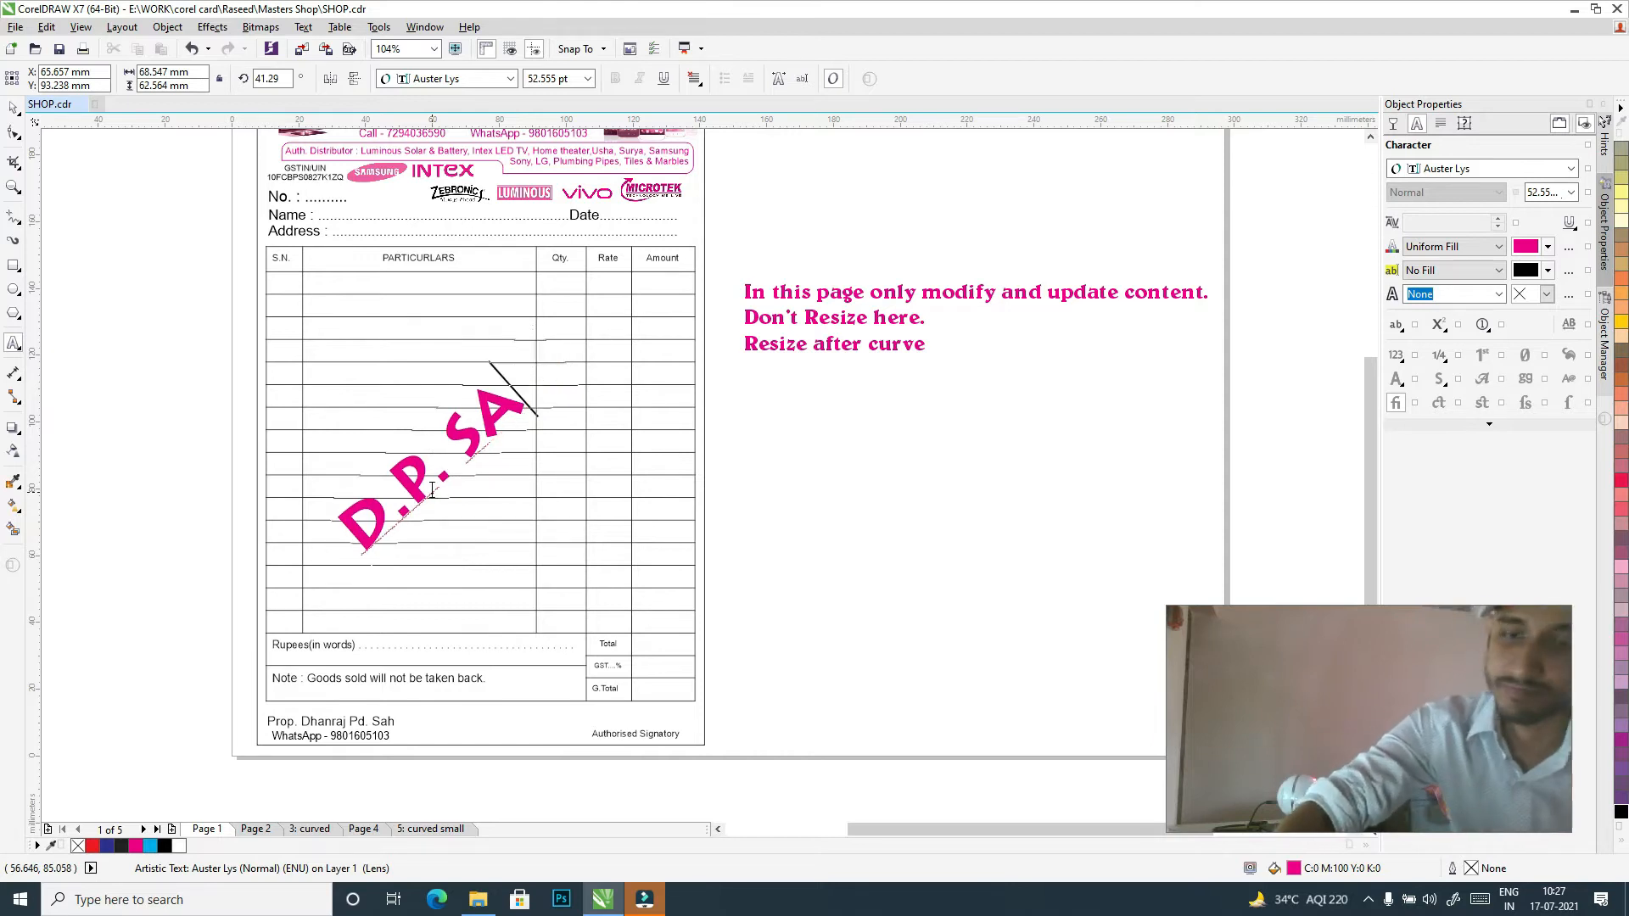
key(BackSpace)
key(BackSpace)
key(BackSpace)
key(BackSpace)
key(BackSpace)
key(BackSpace)
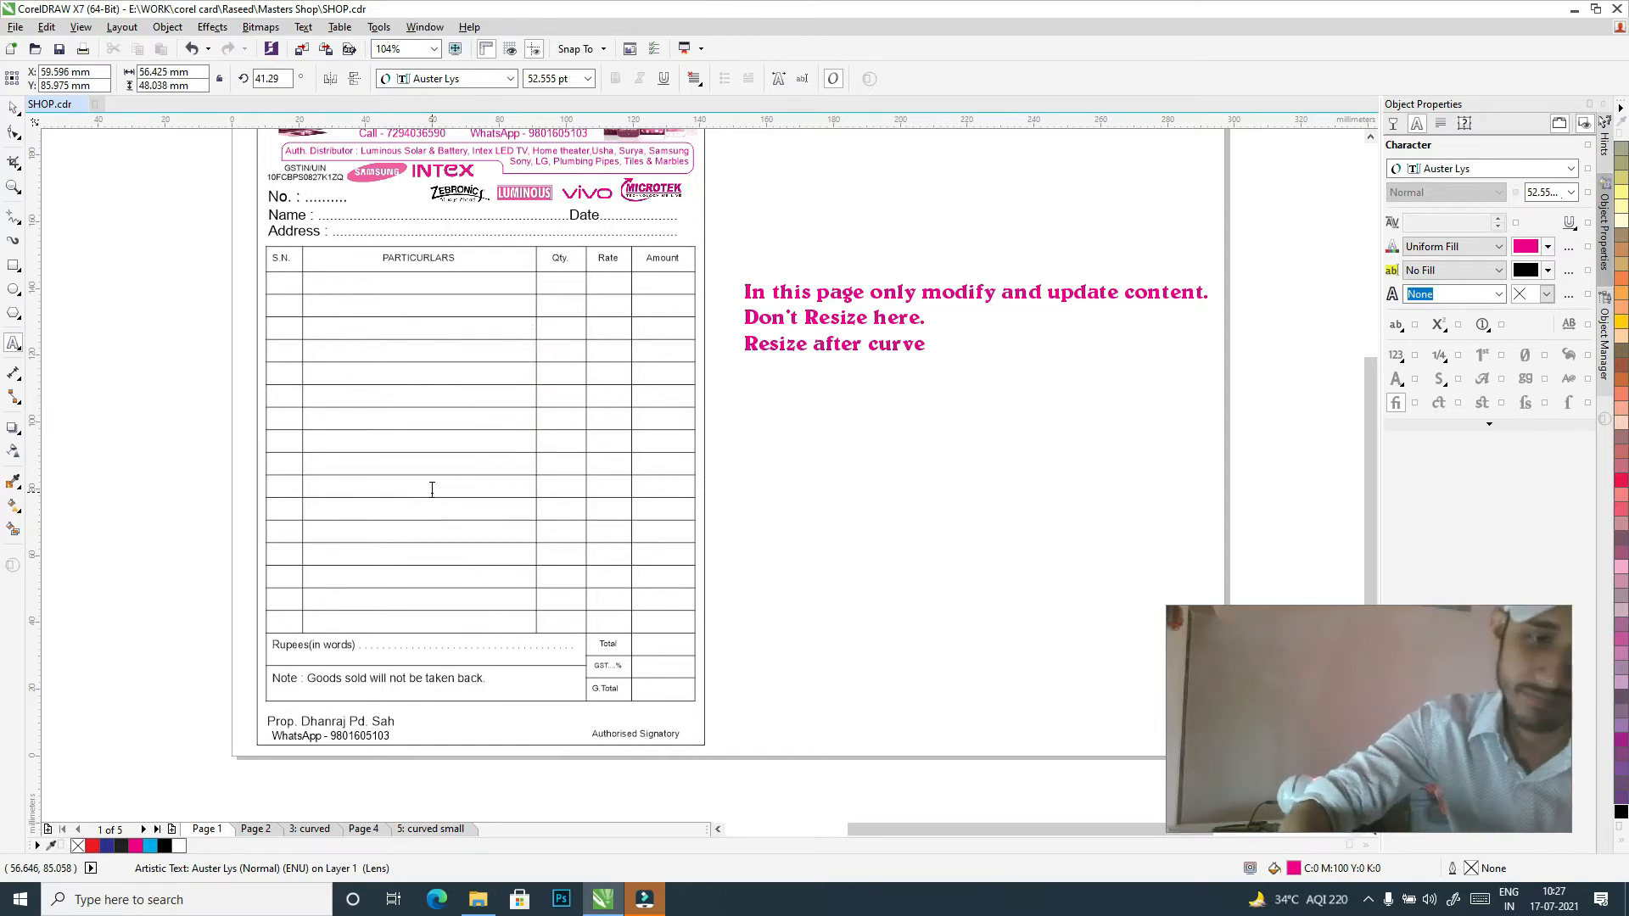
text(EN)
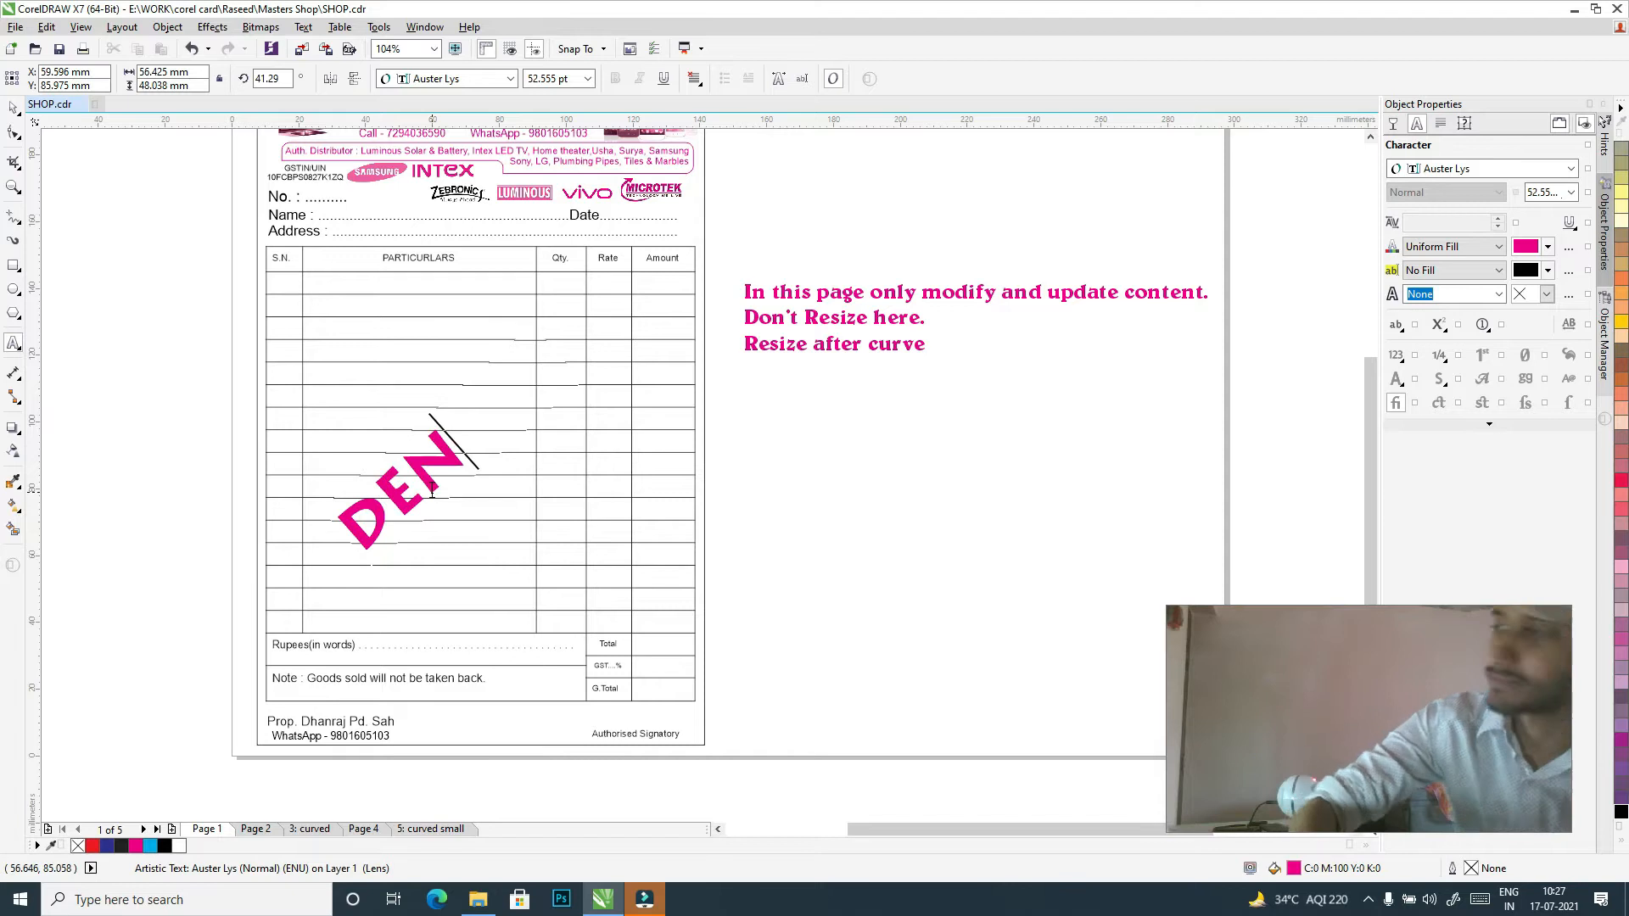
key(Escape)
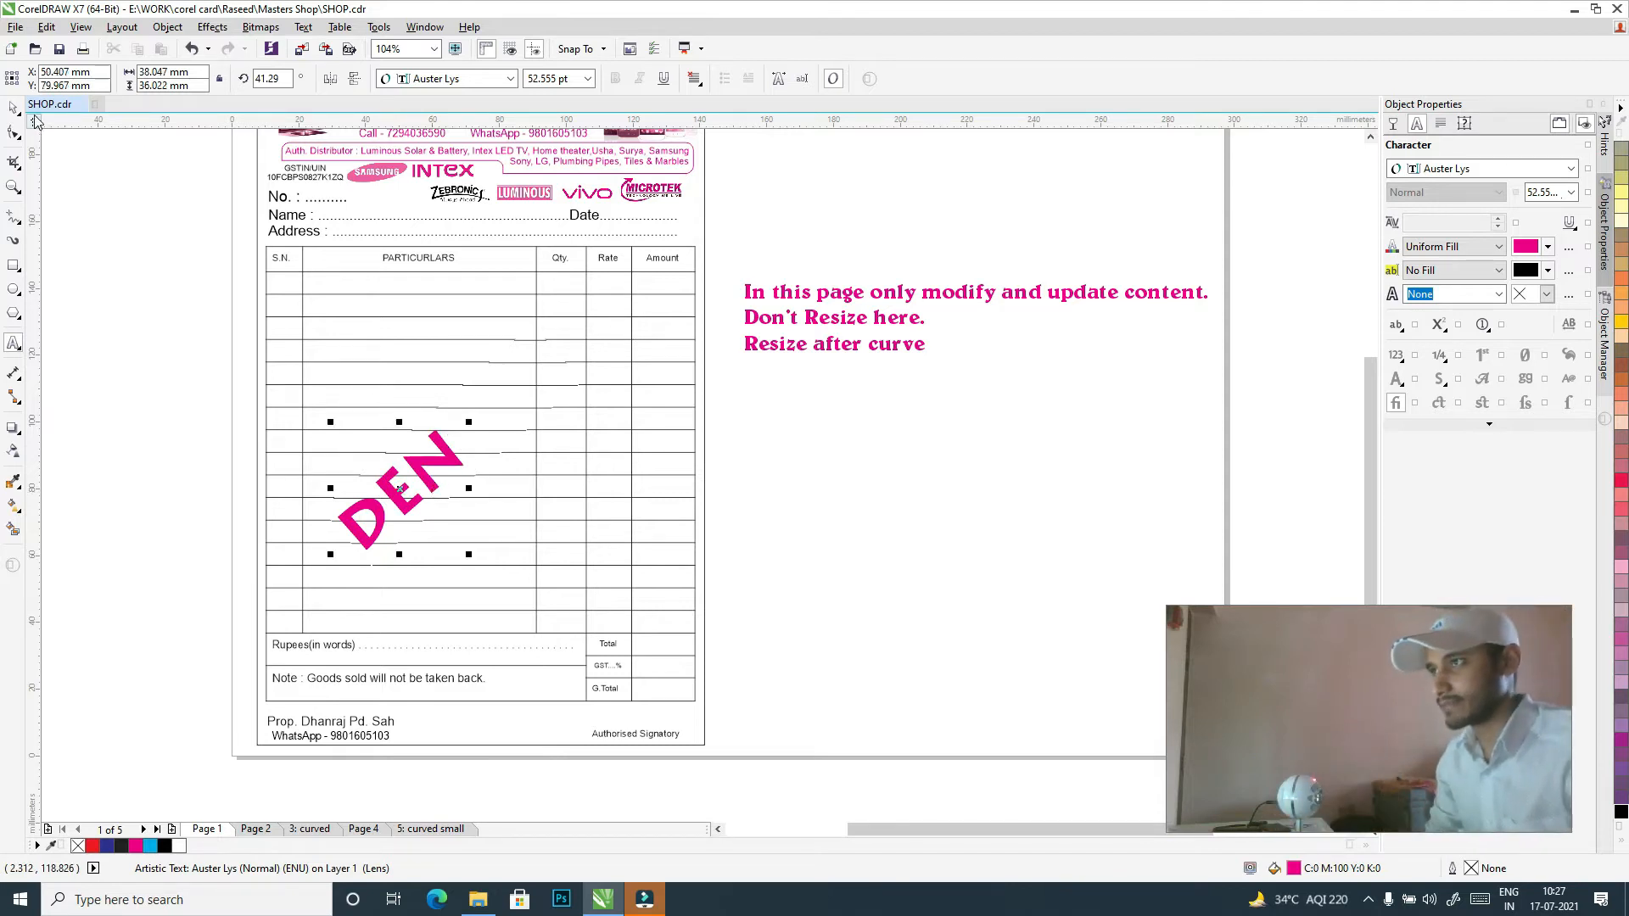
click(12, 111)
click(82, 244)
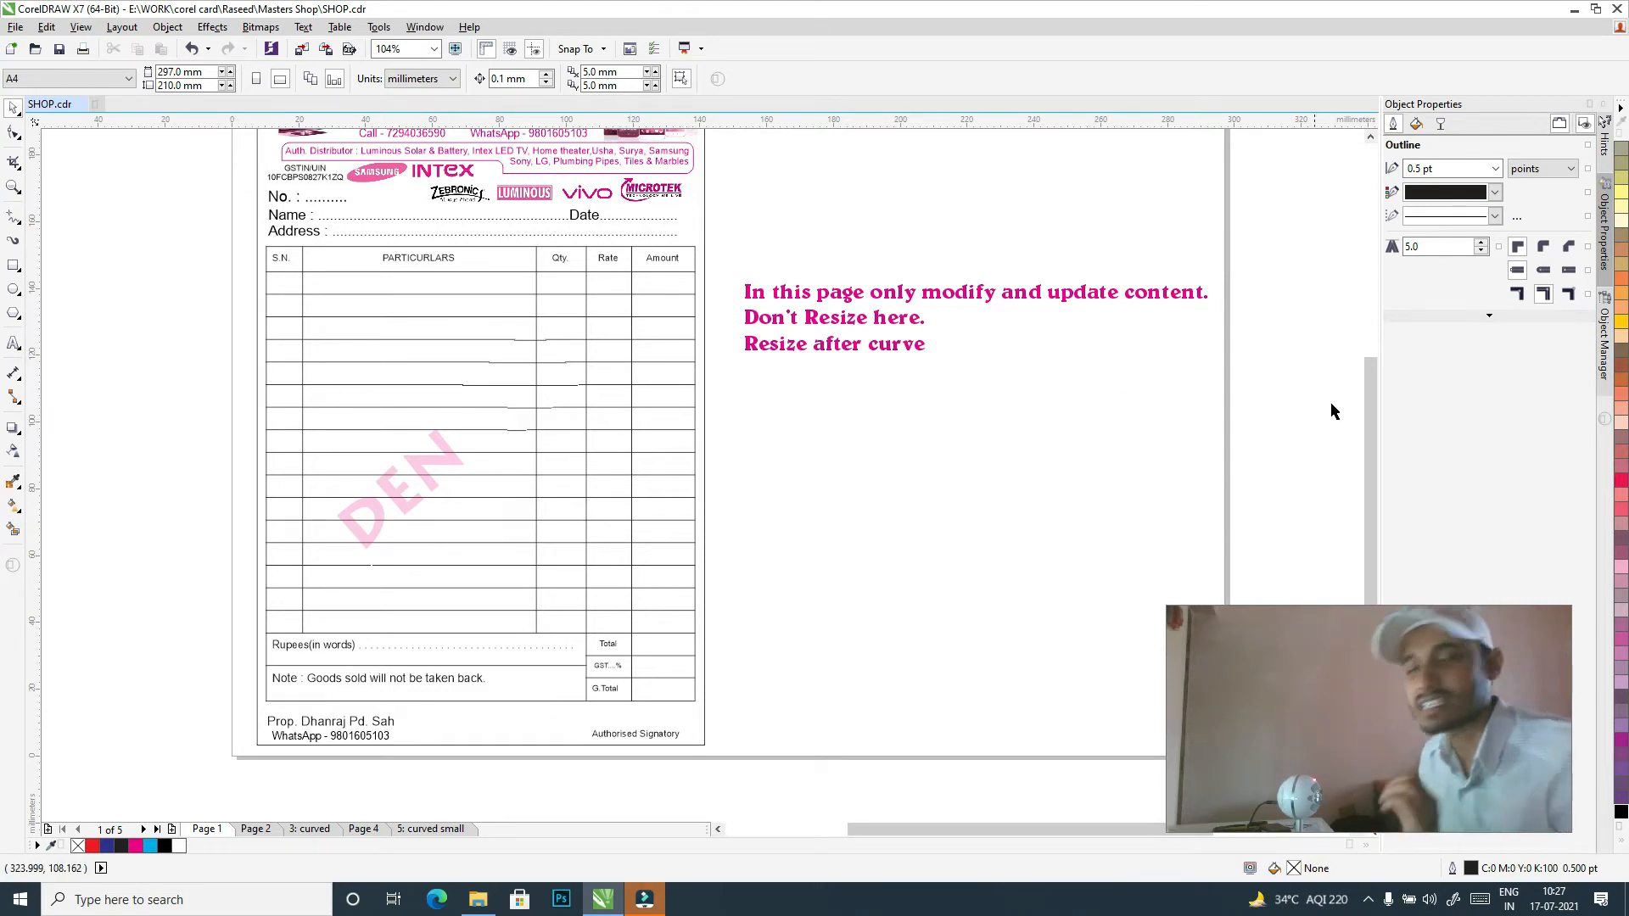
- Review the bill layouts on Page 1, Page 2, the curved page, Page 4 and the curved small page, and return to Page 1
drag(1366, 461, 1366, 419)
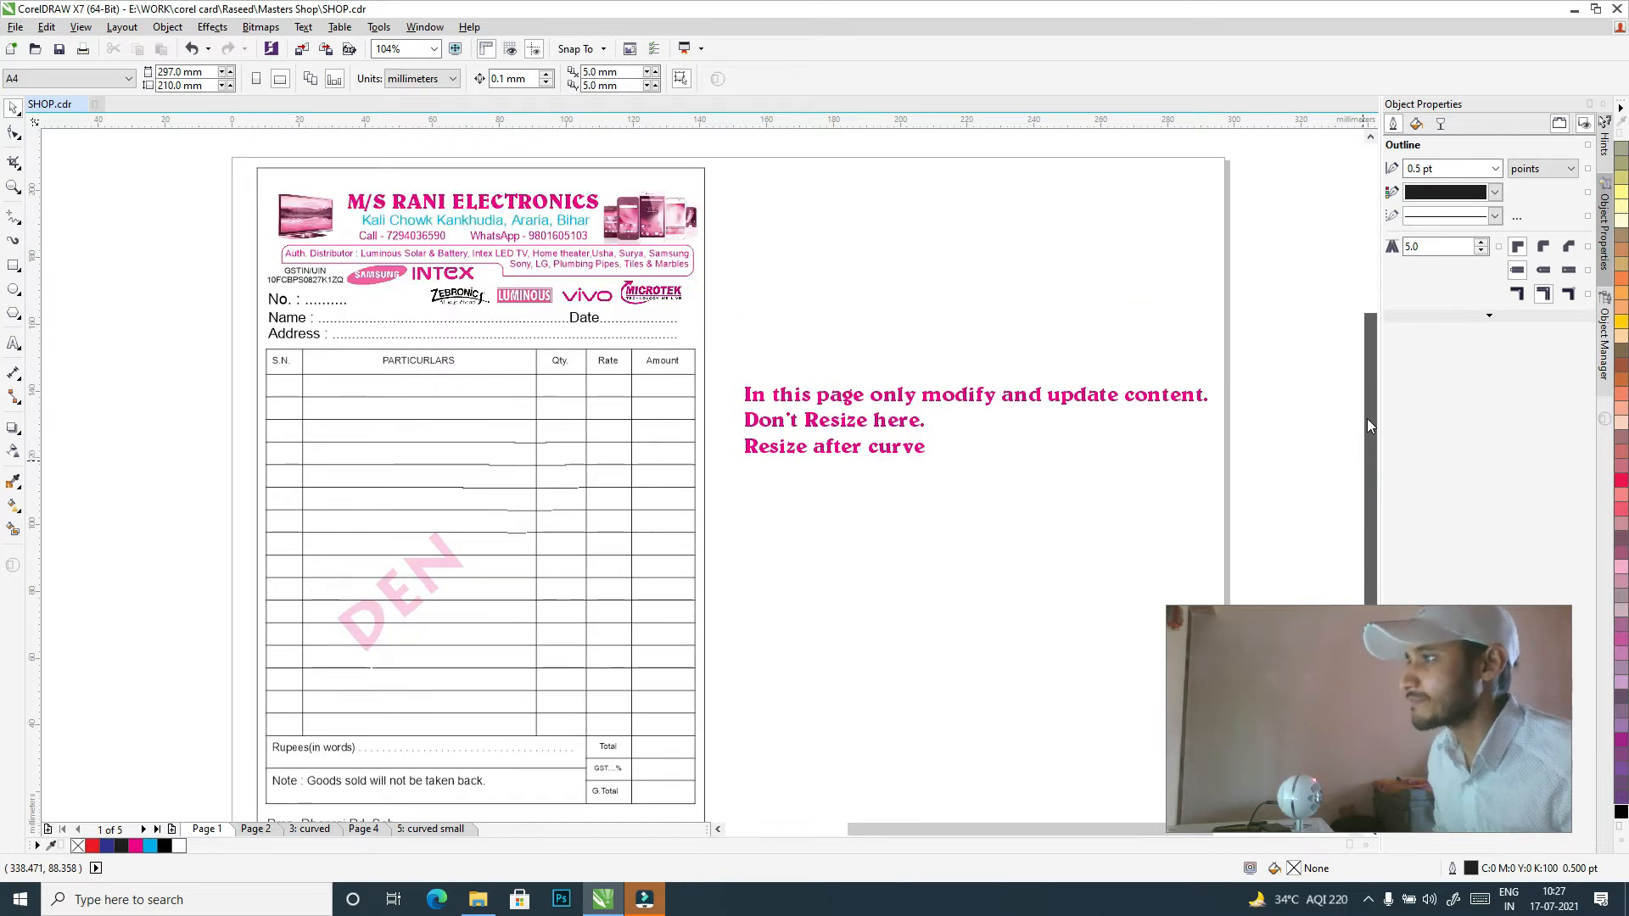
scroll(1366, 419, down, 1)
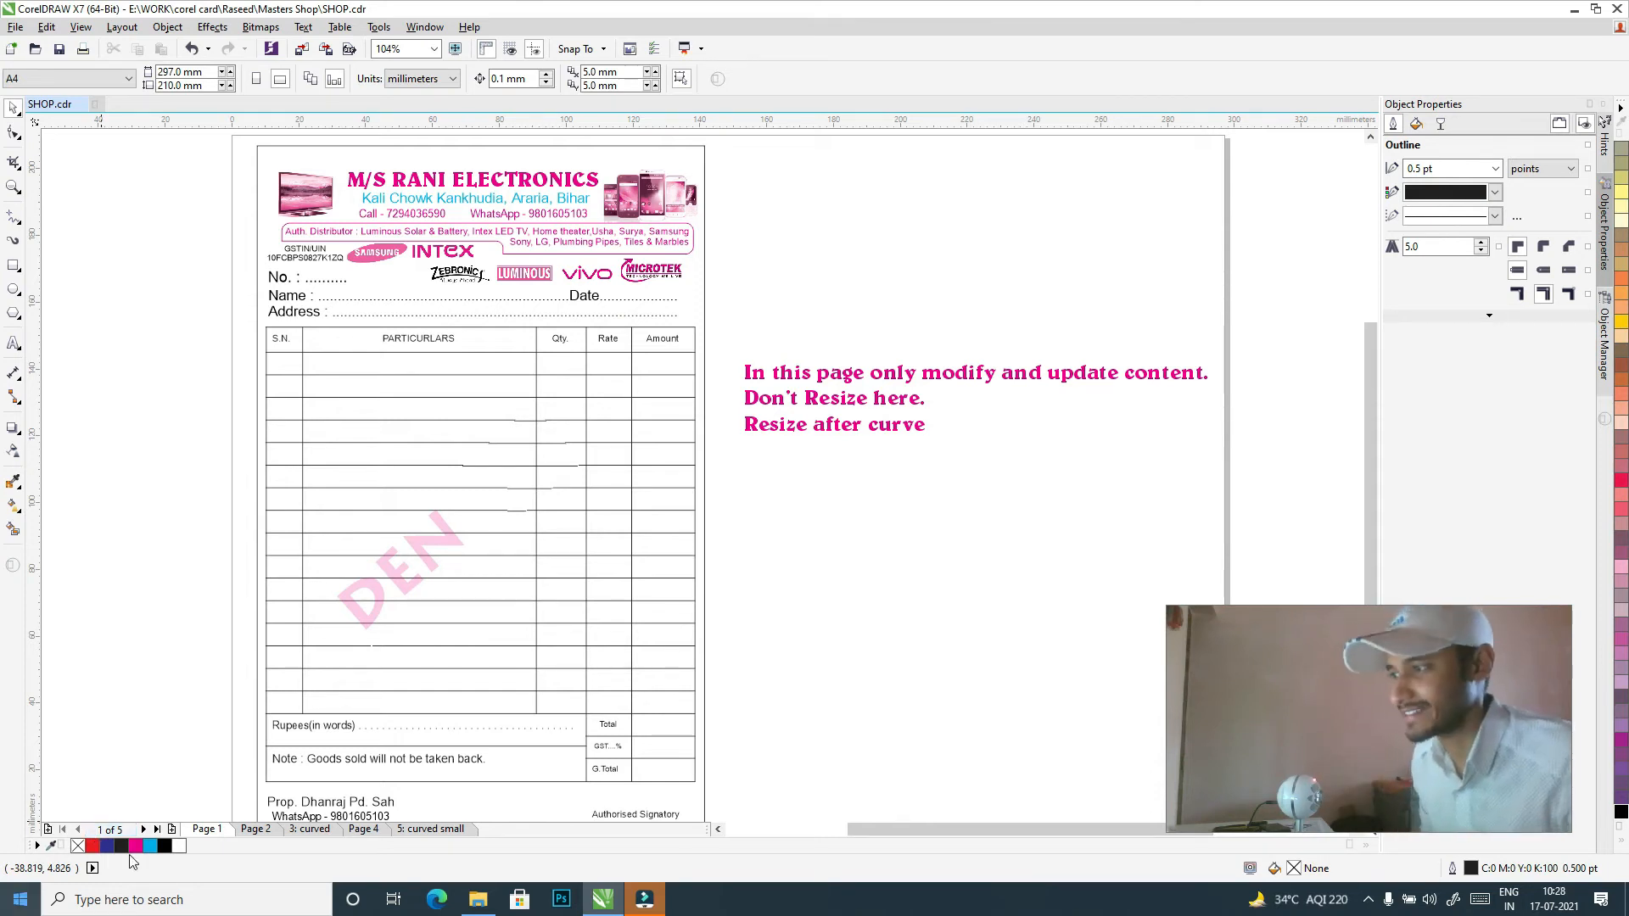
click(253, 829)
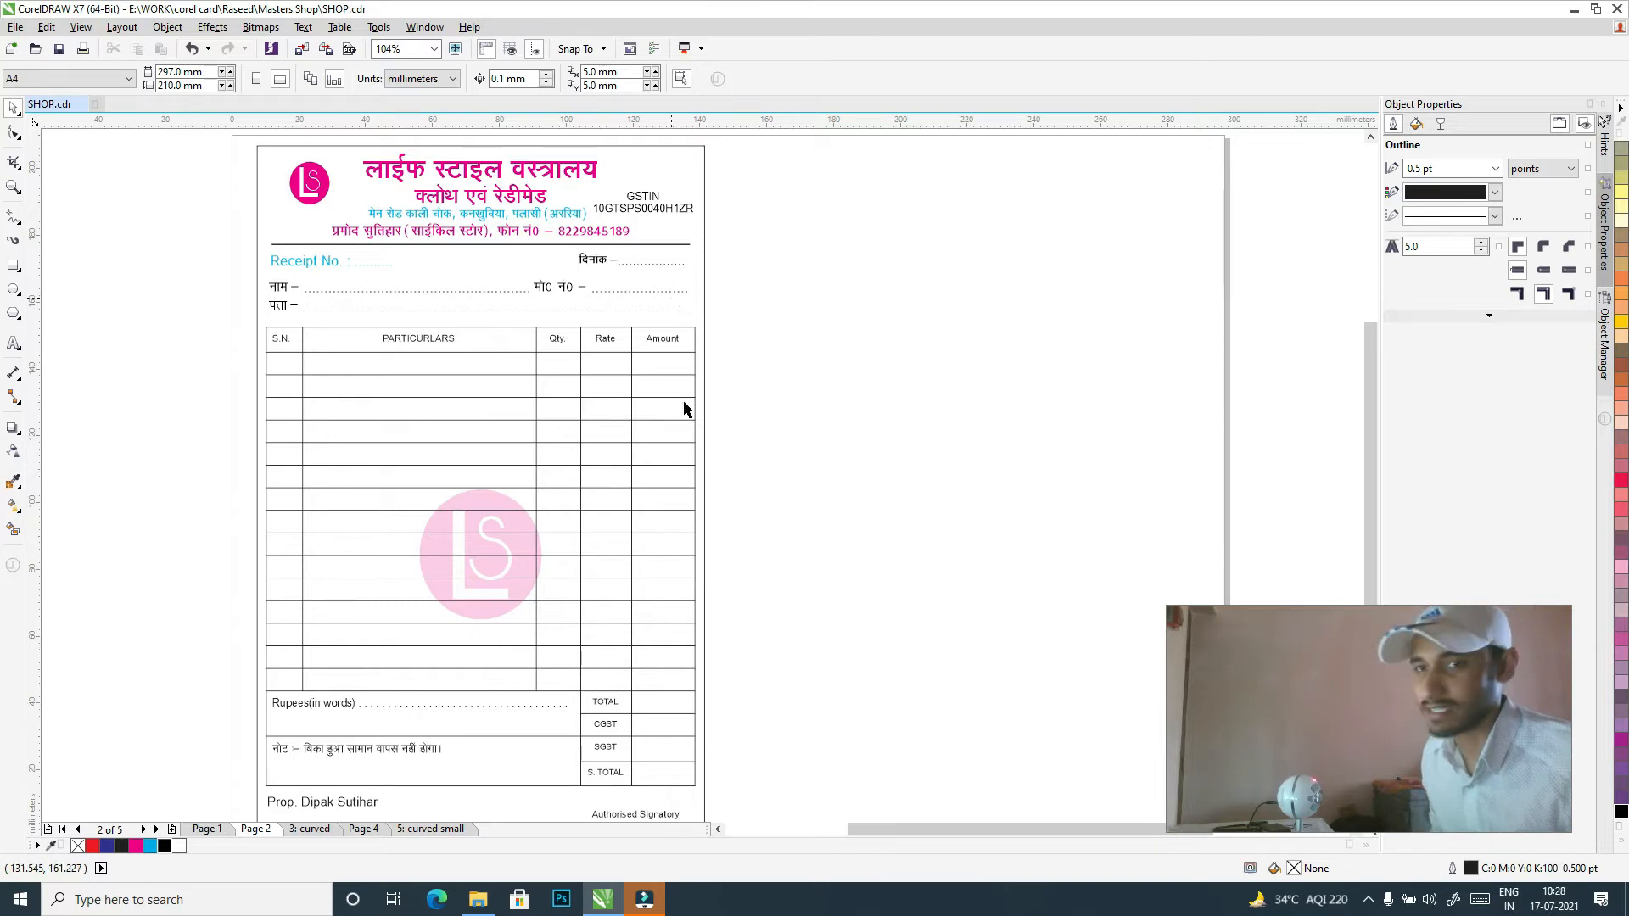
drag(1372, 406, 1372, 473)
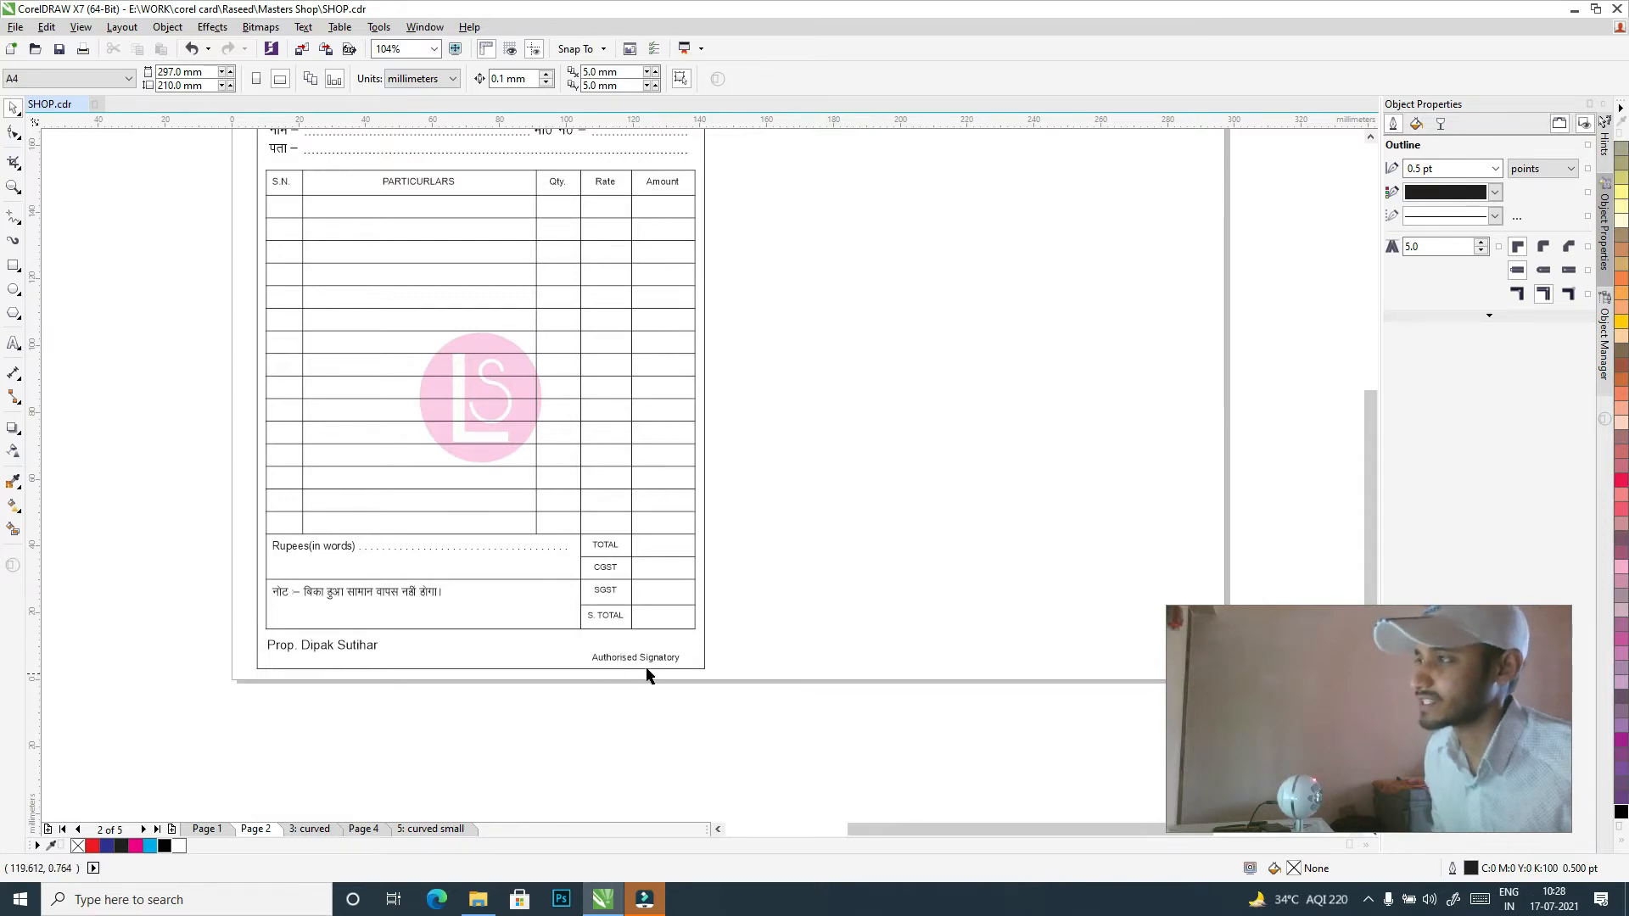
click(313, 830)
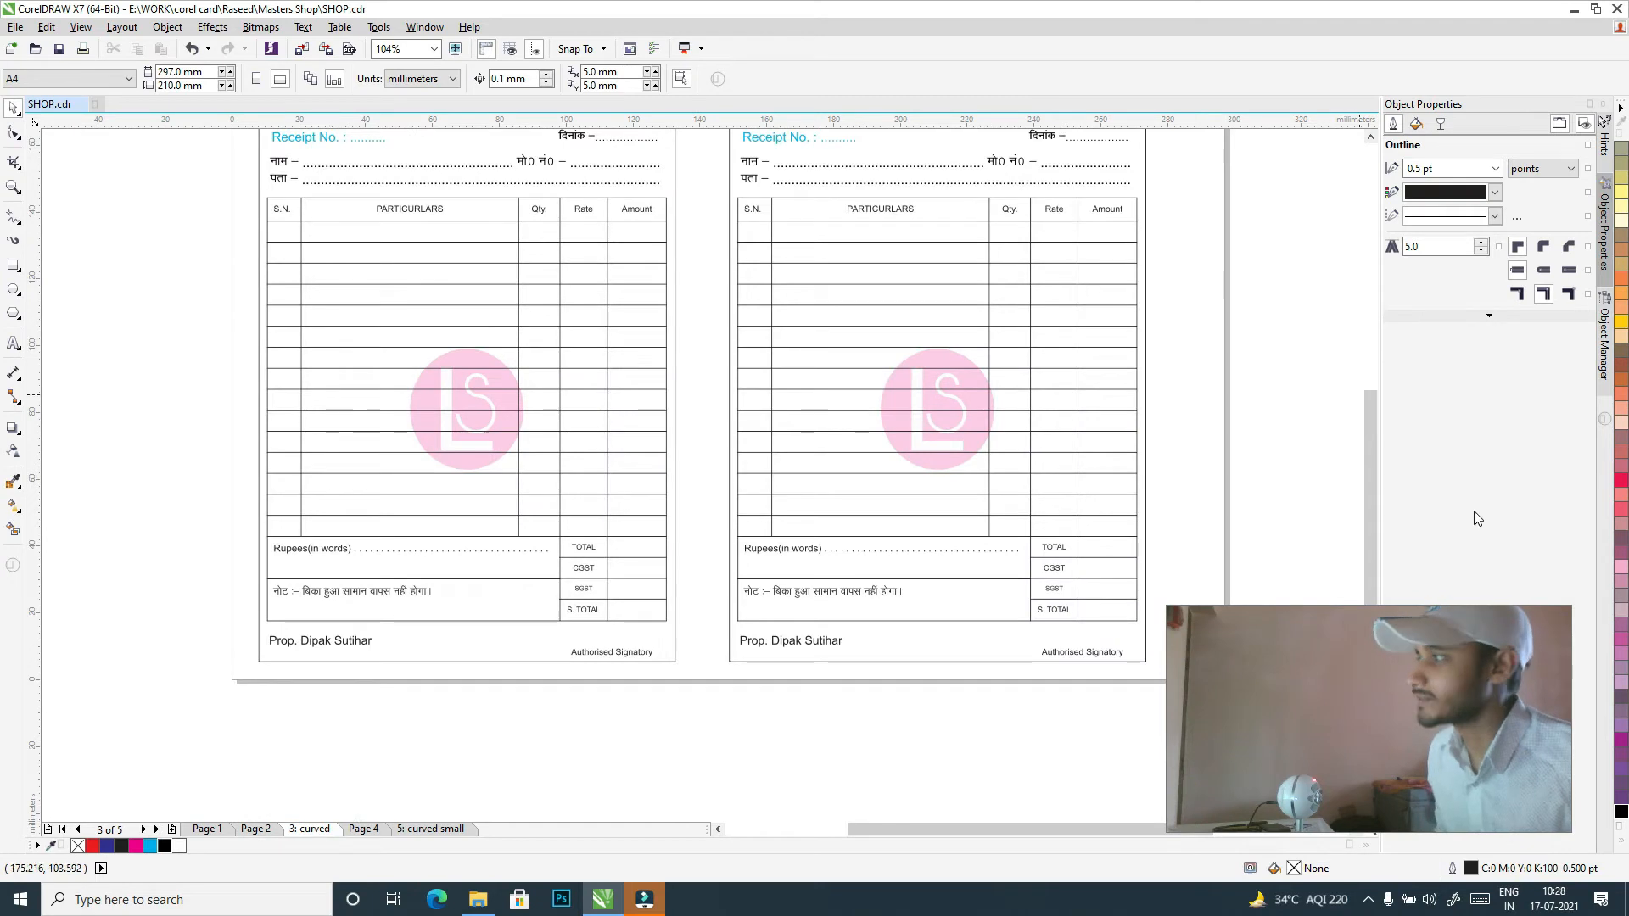
drag(1367, 495, 1384, 429)
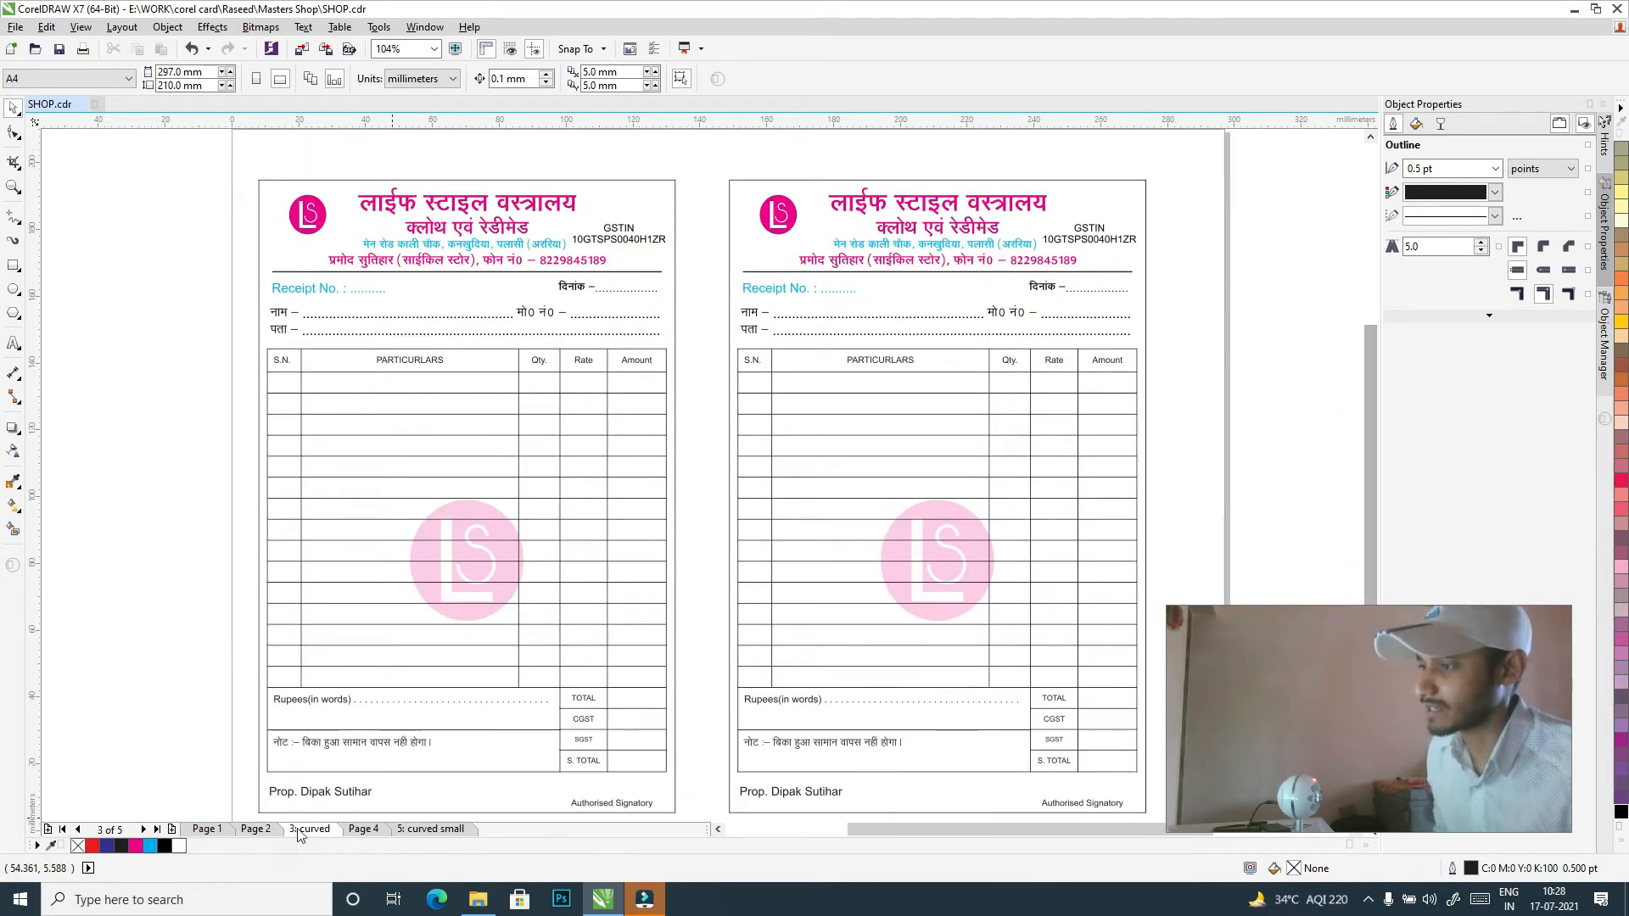
click(365, 829)
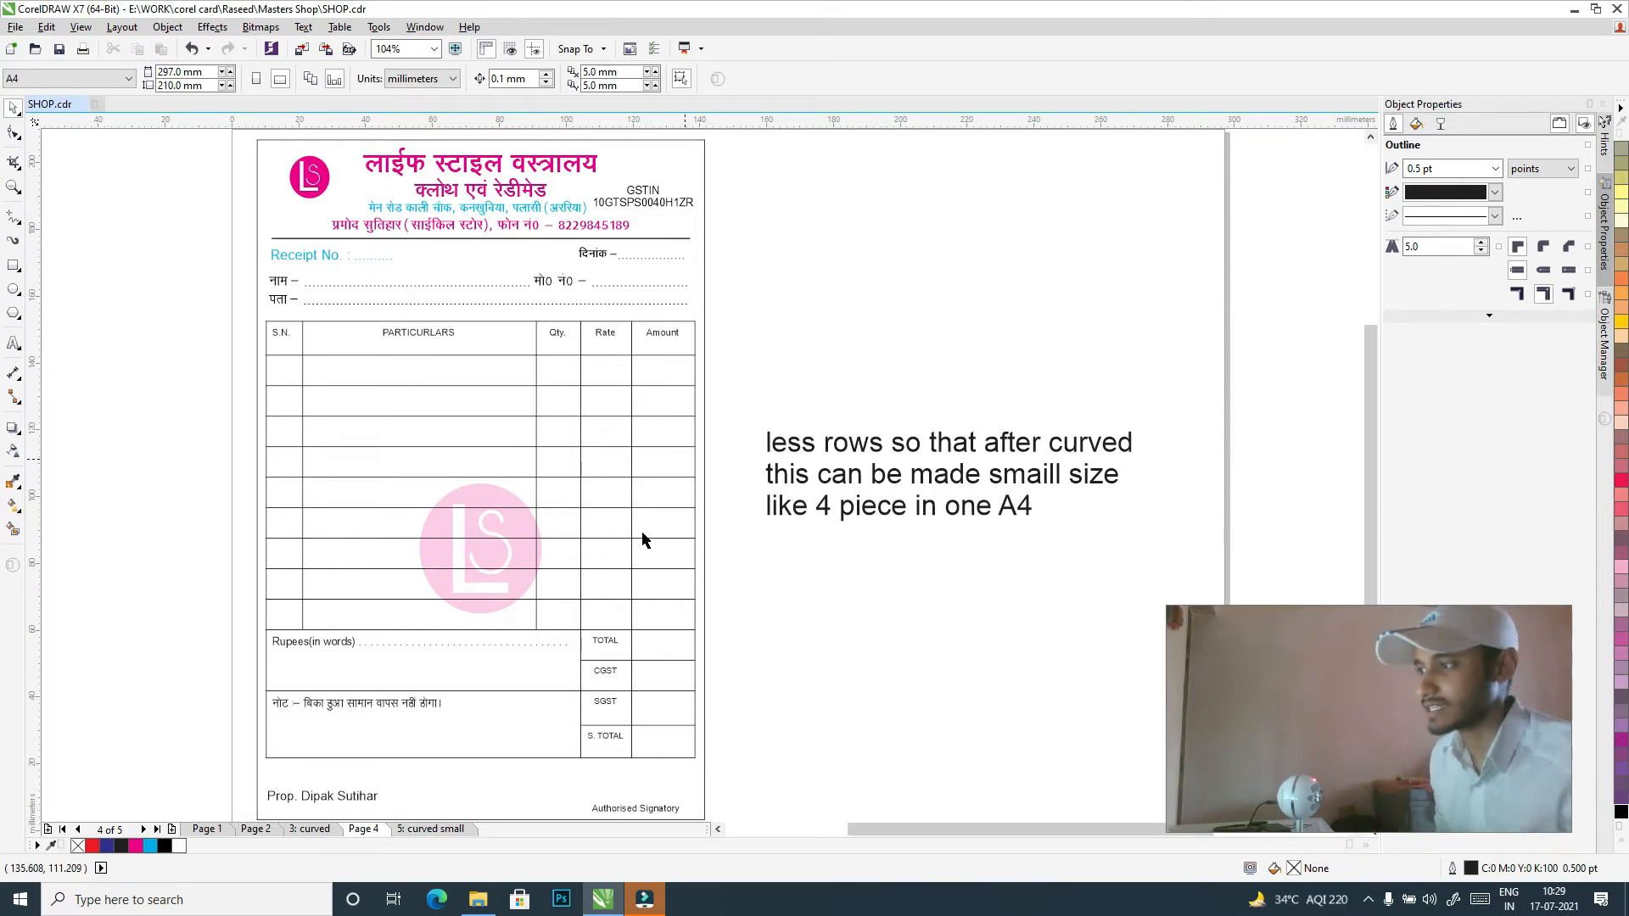
click(438, 831)
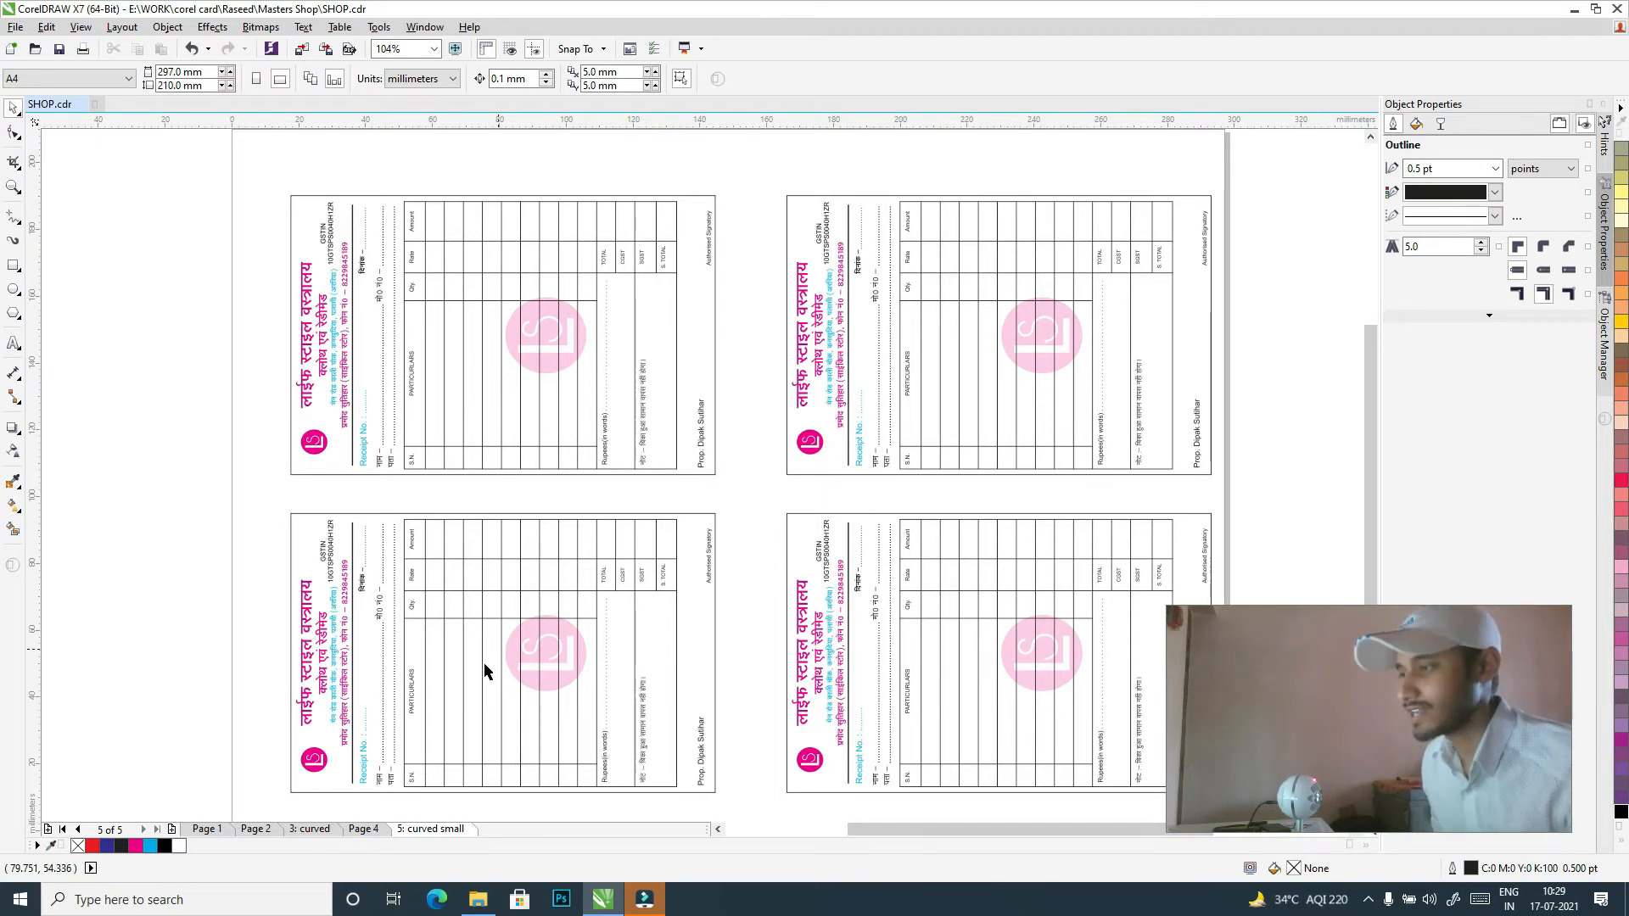
click(204, 829)
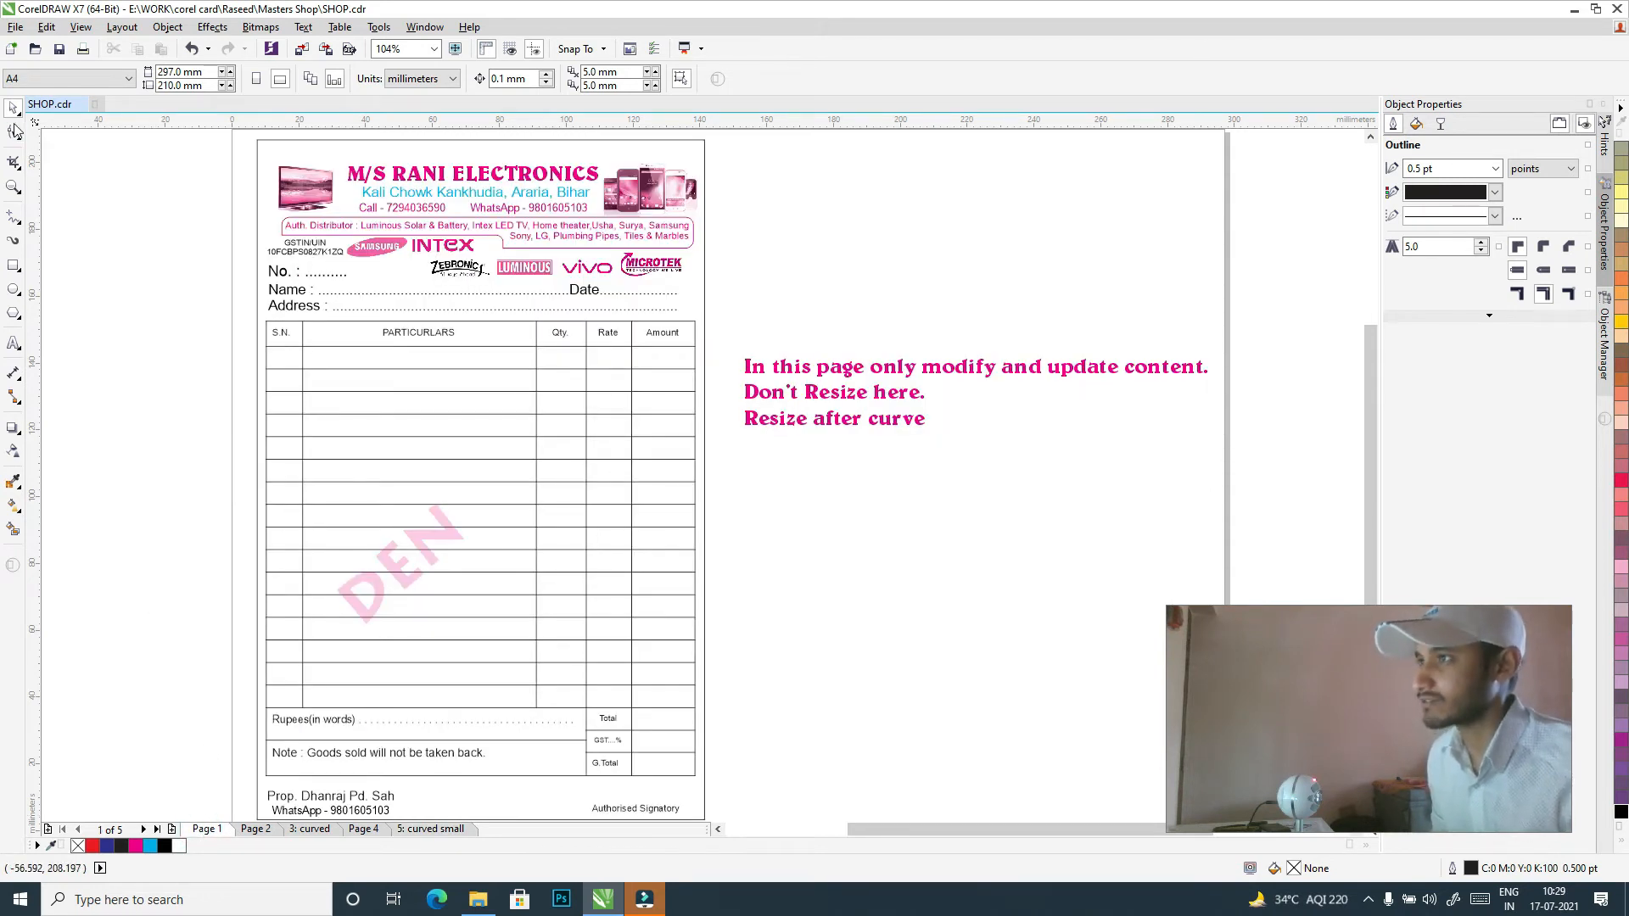
- Delete both existing LS bill copies from the curved page
drag(243, 135, 737, 772)
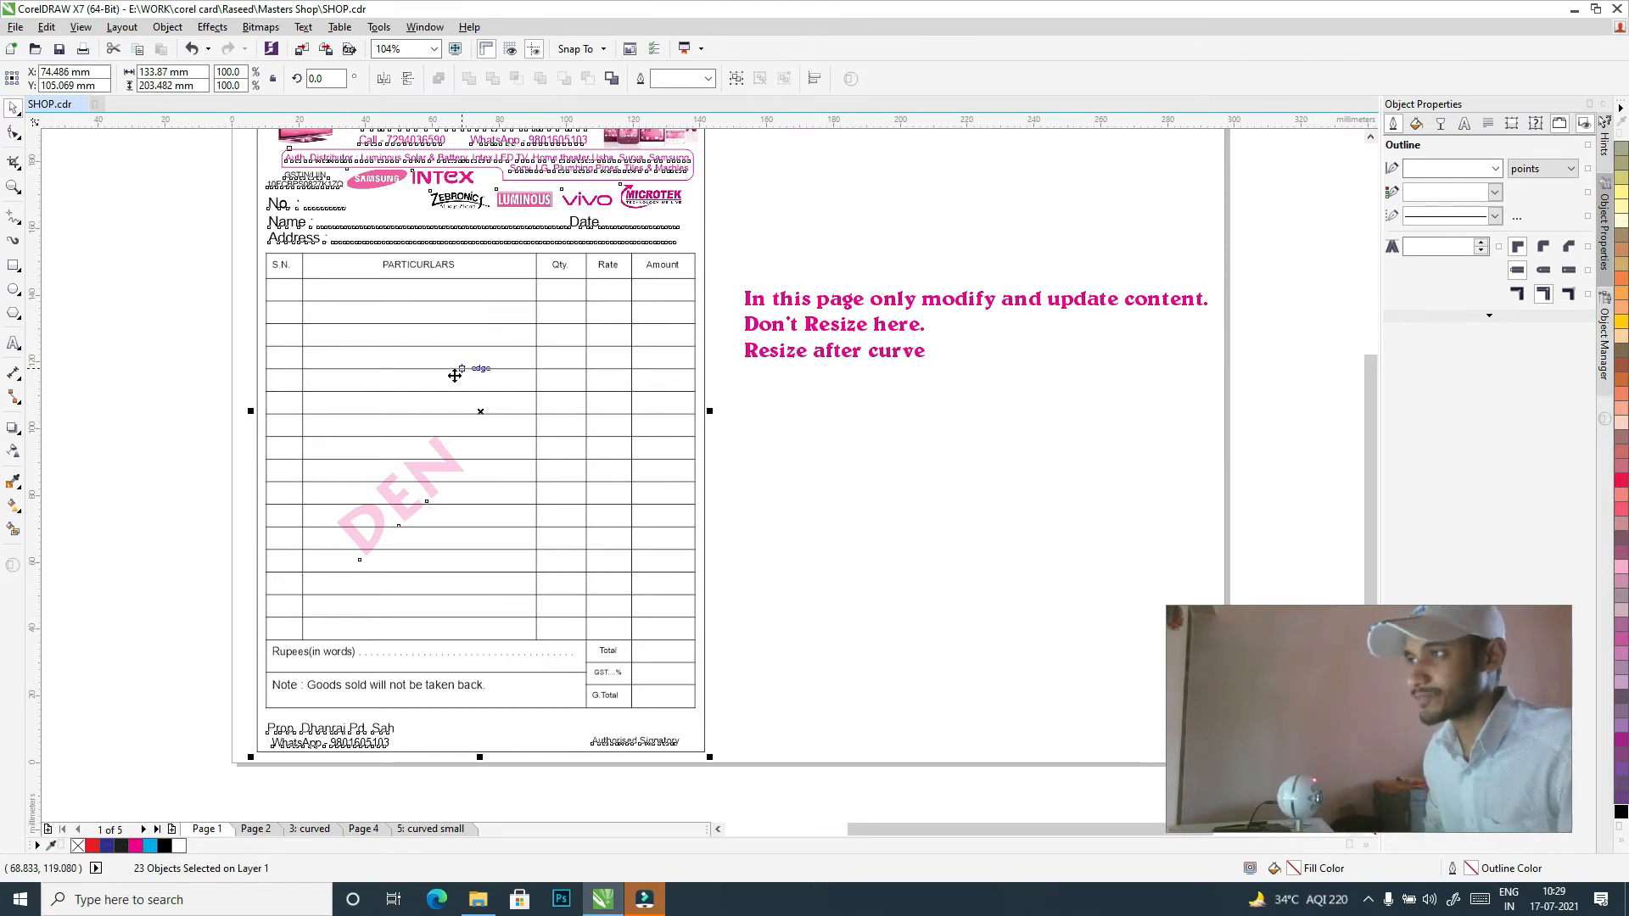
click(312, 829)
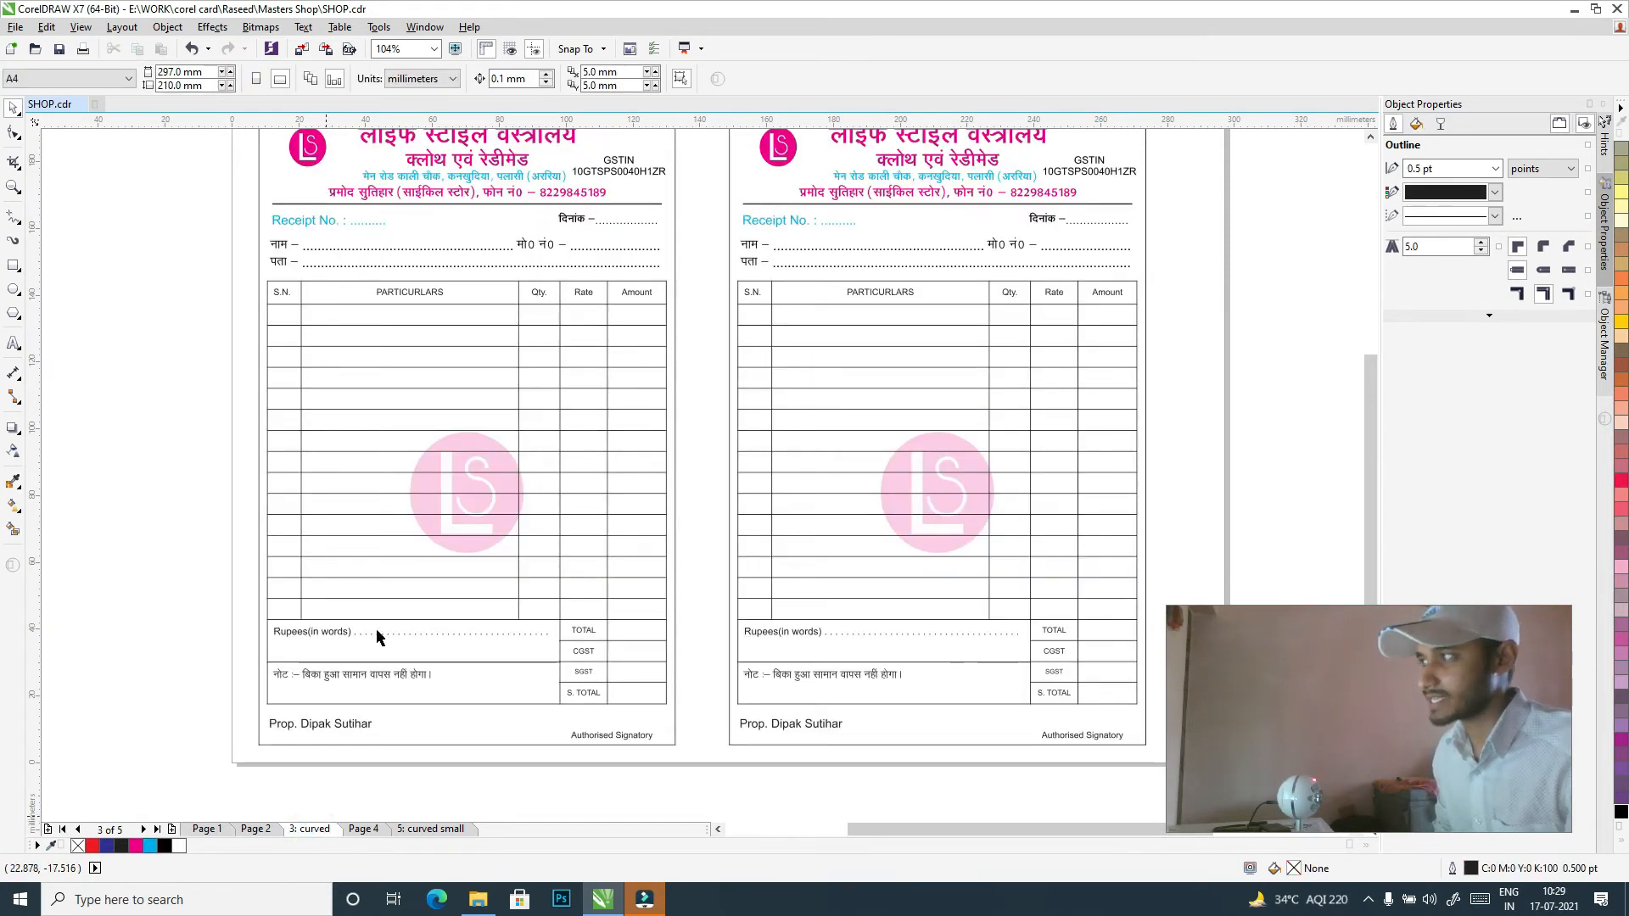
drag(1367, 458, 1376, 411)
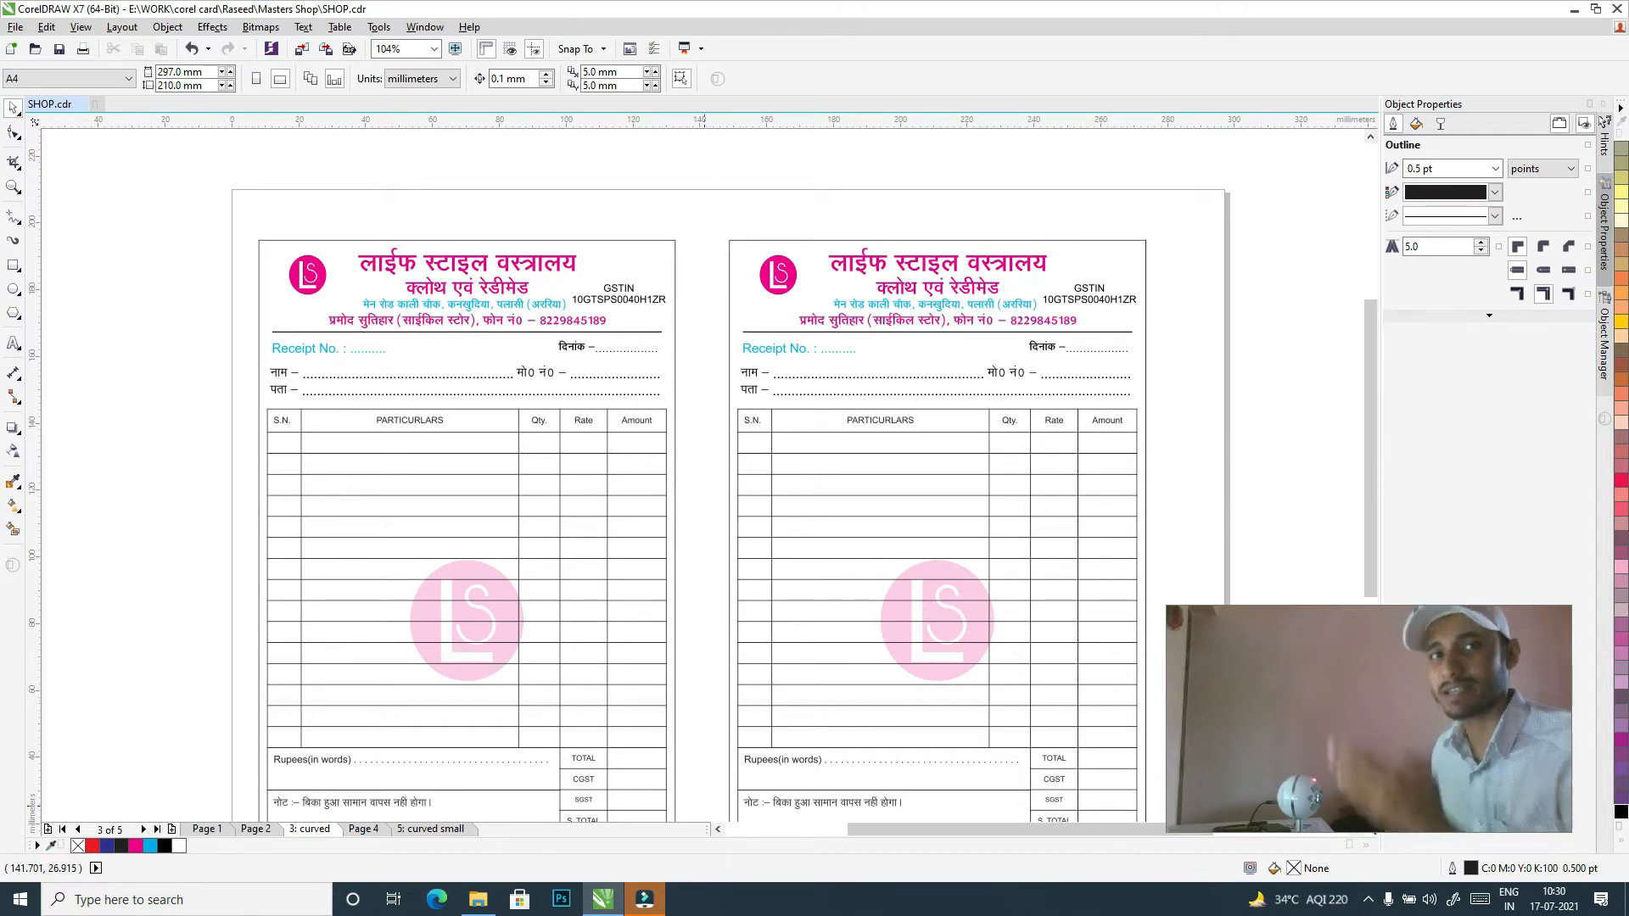
drag(1373, 356, 1375, 387)
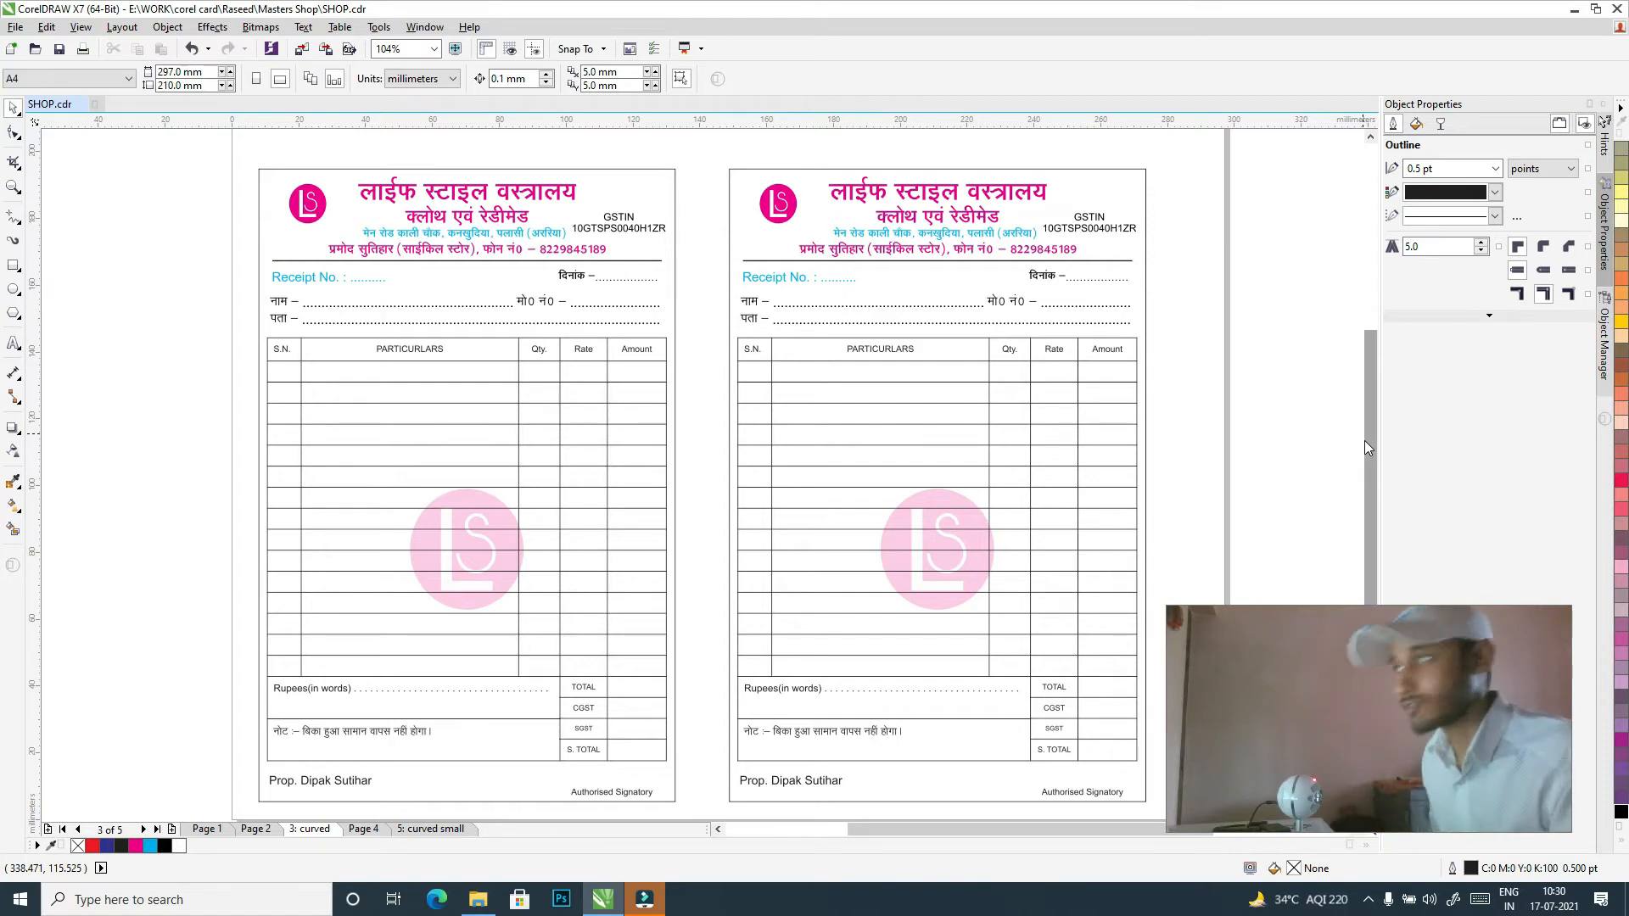
mouse_move(1372, 471)
mouse_down()
mouse_move(1367, 490)
mouse_move(1374, 459)
mouse_up()
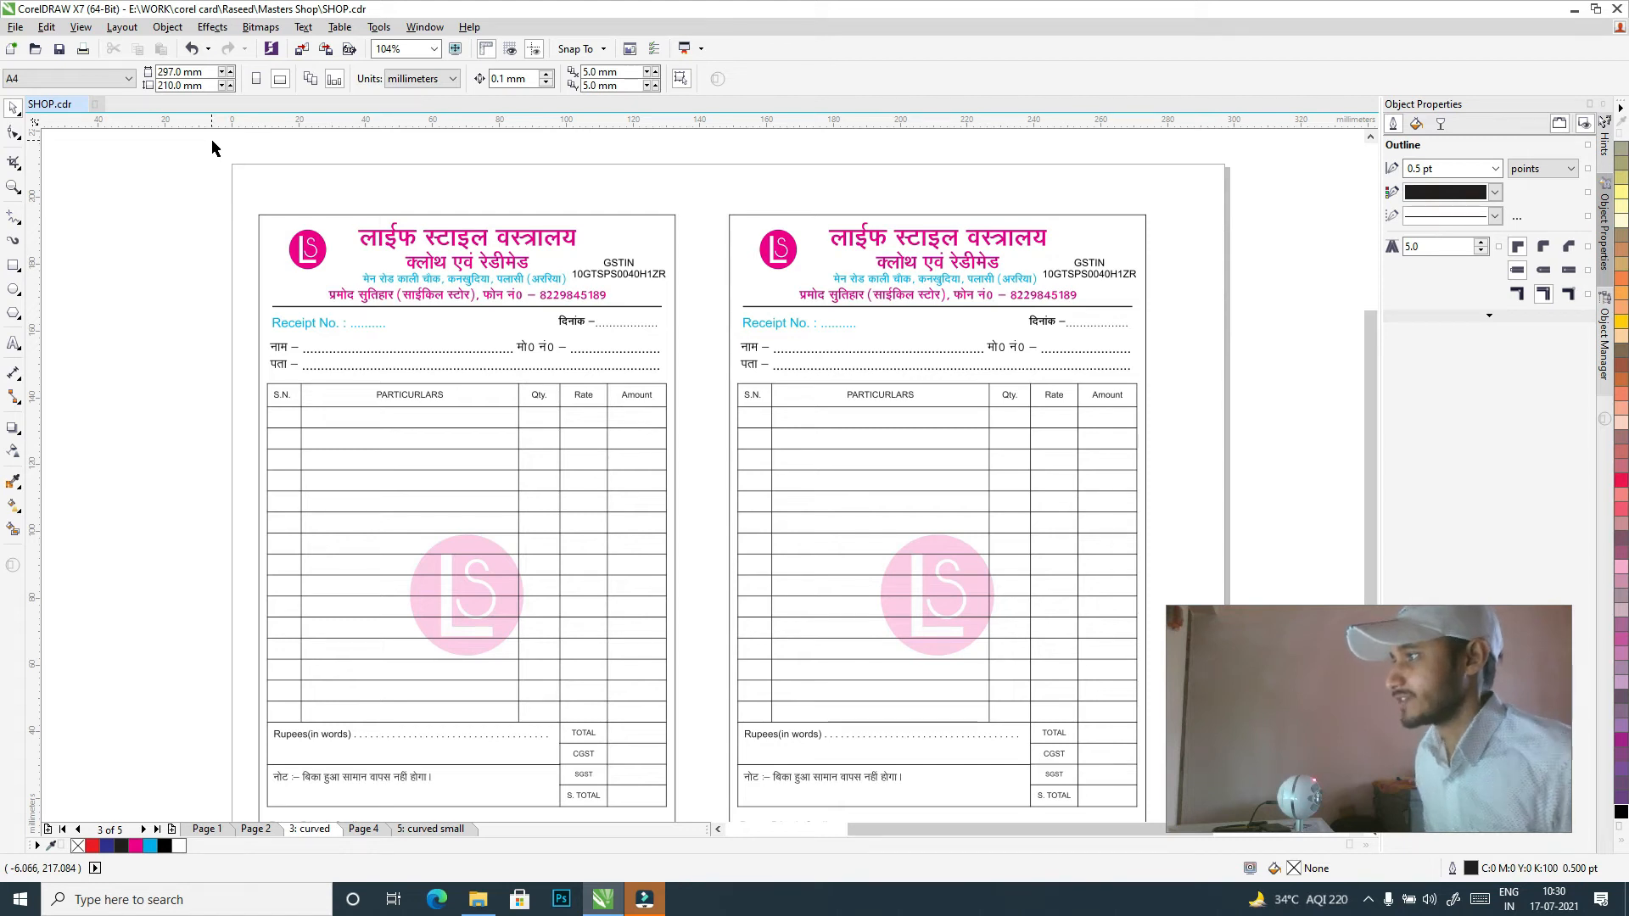
drag(209, 202, 1171, 790)
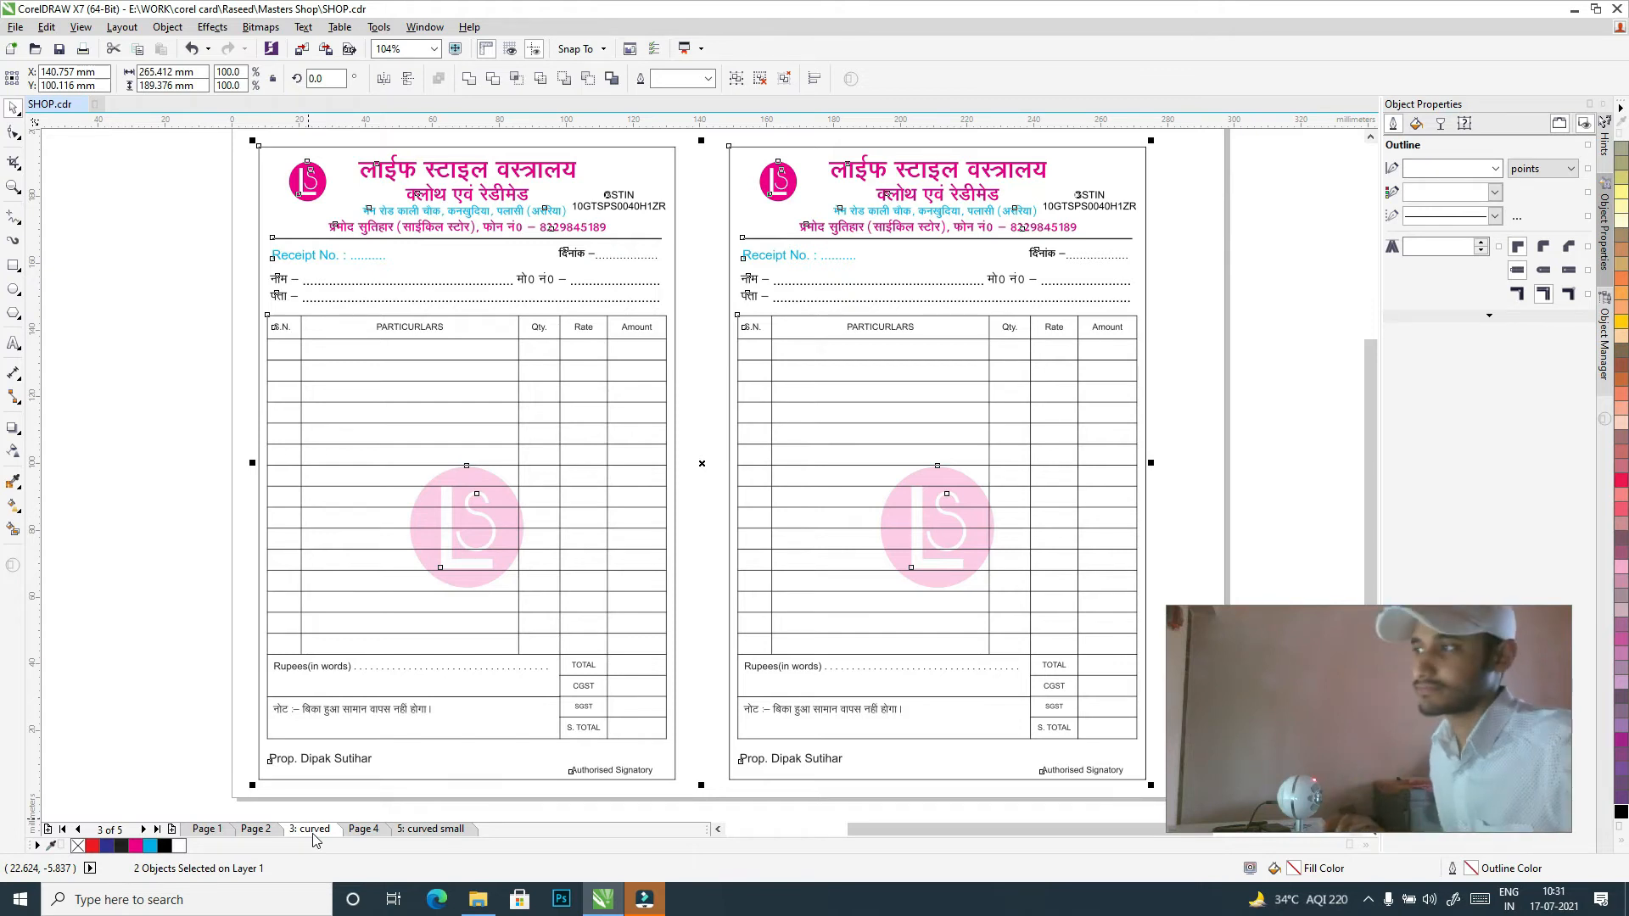
key(Delete)
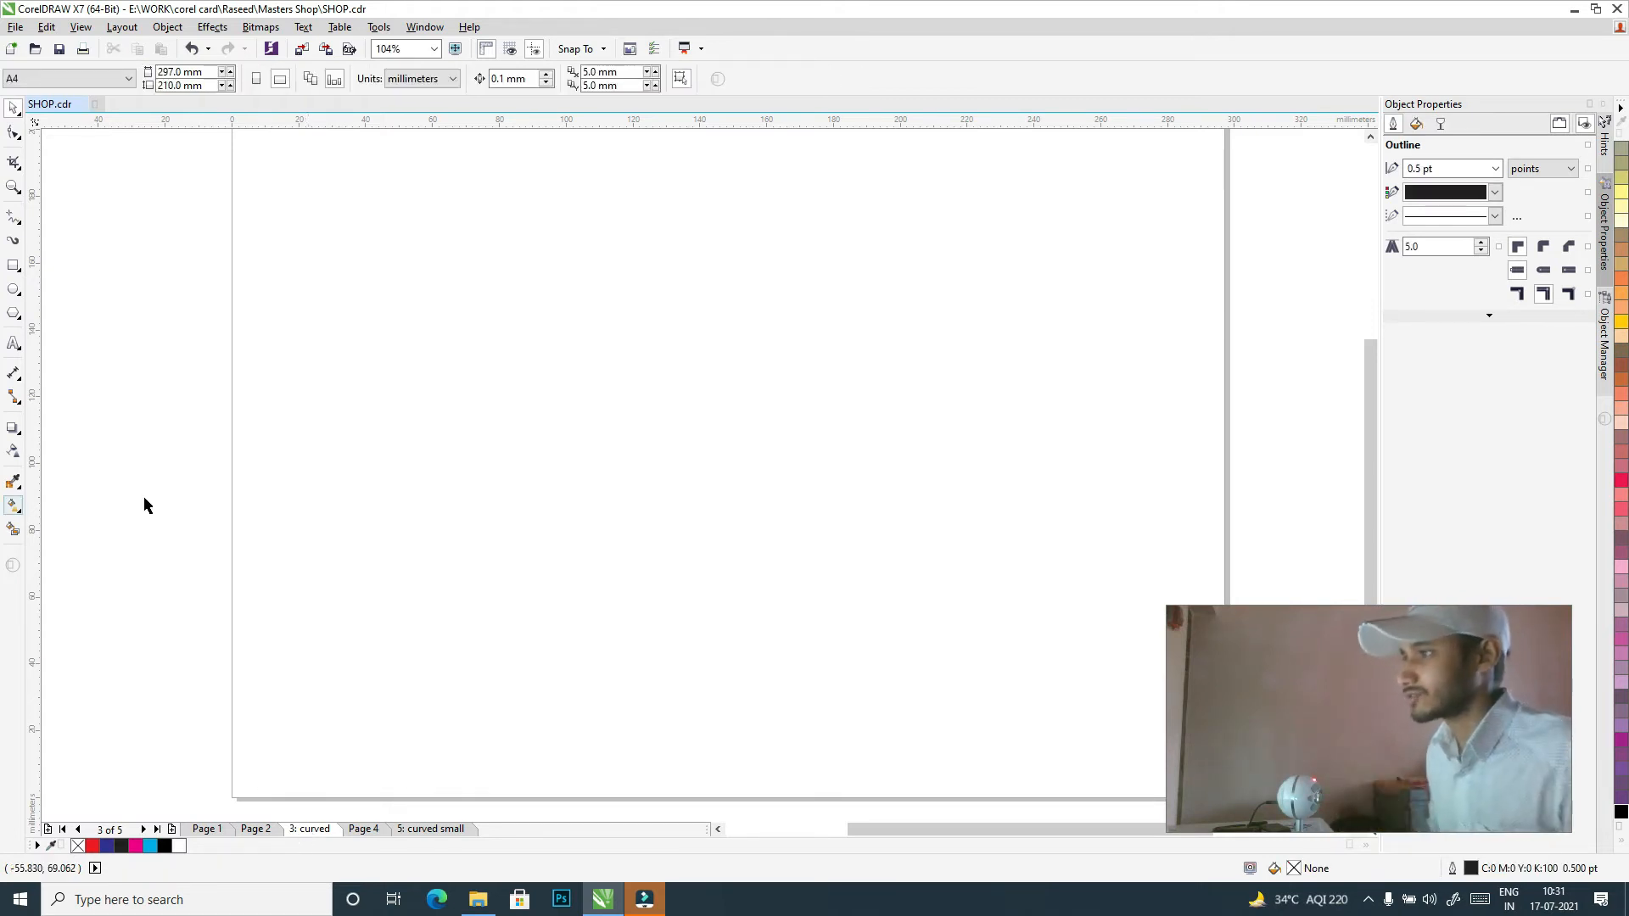
click(424, 498)
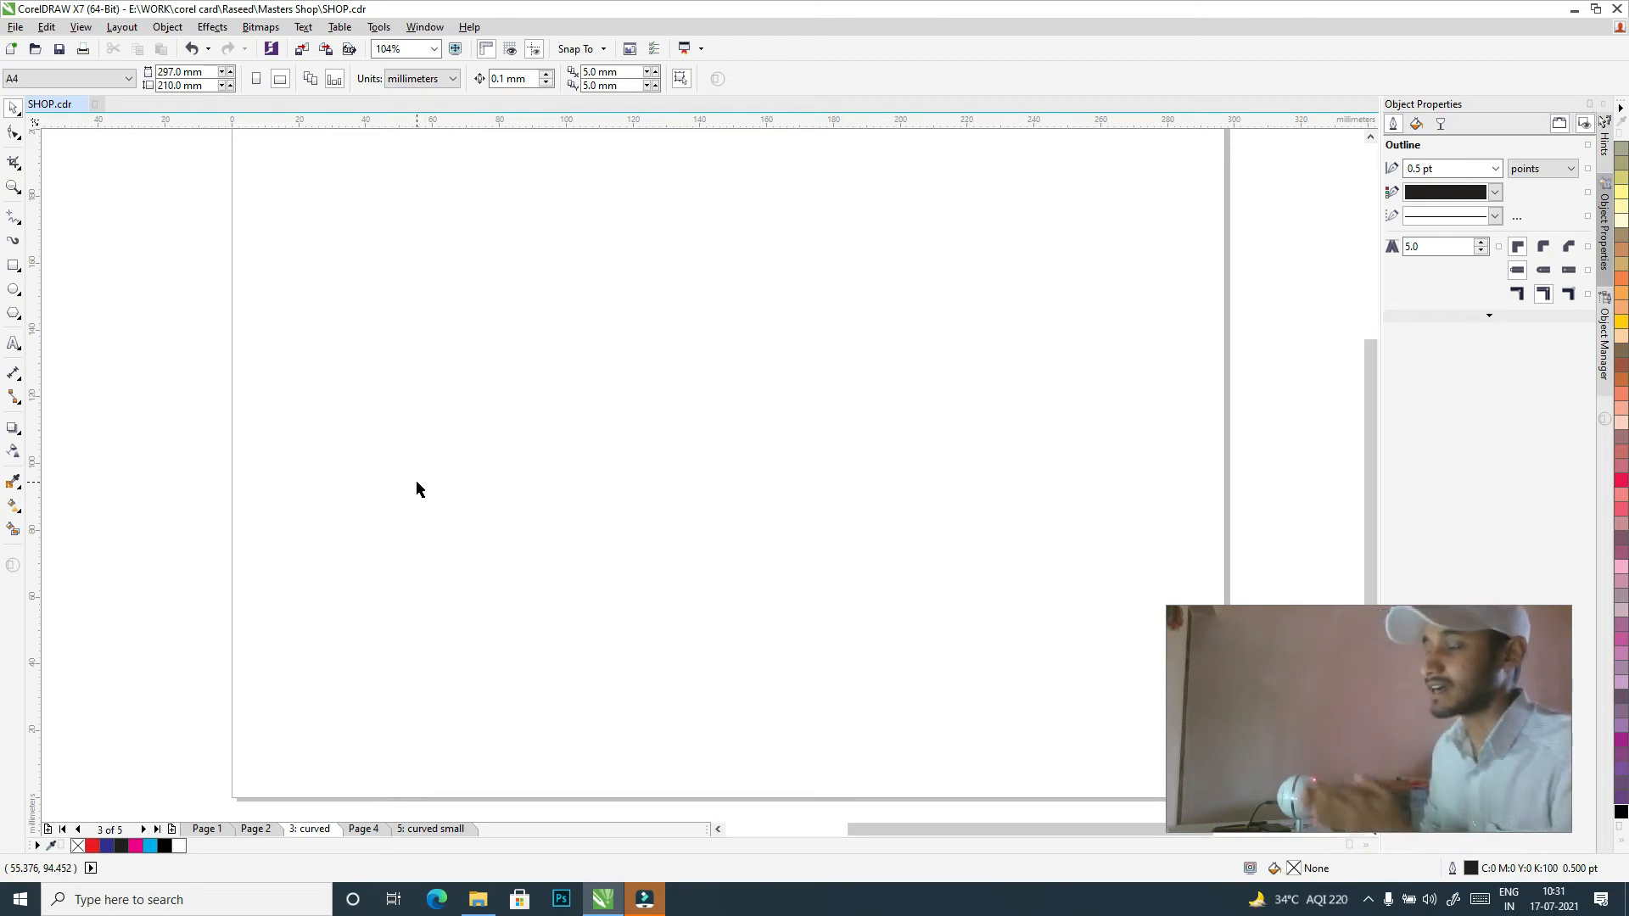
click(415, 481)
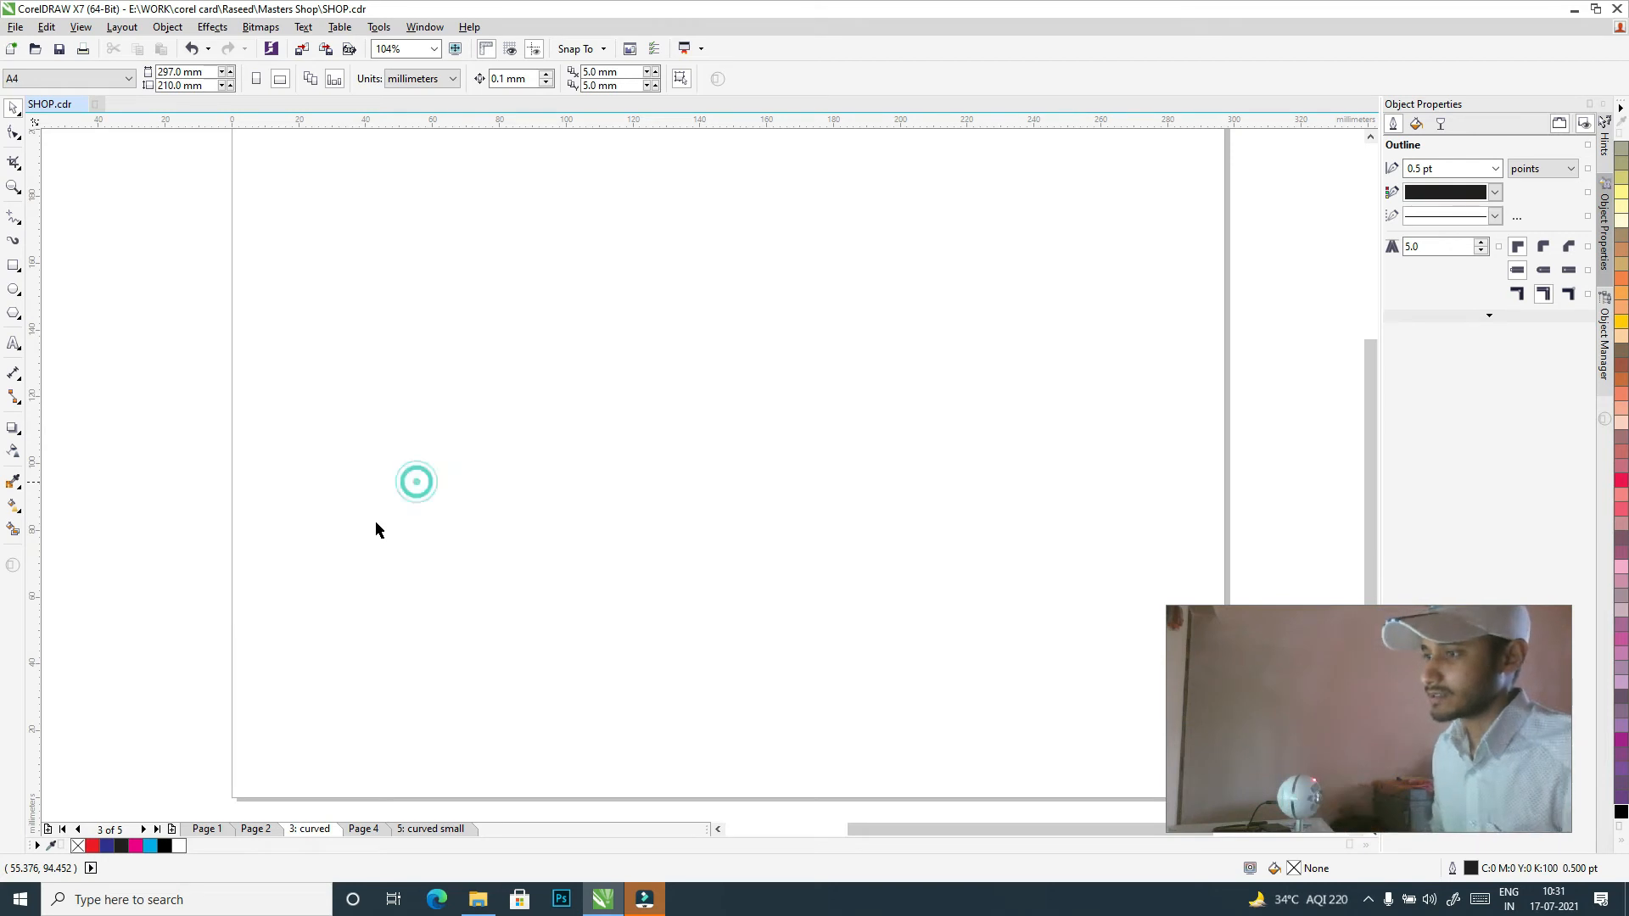
- Copy the complete bill design from Page 1, without the side note, and paste it onto the curved page
click(206, 830)
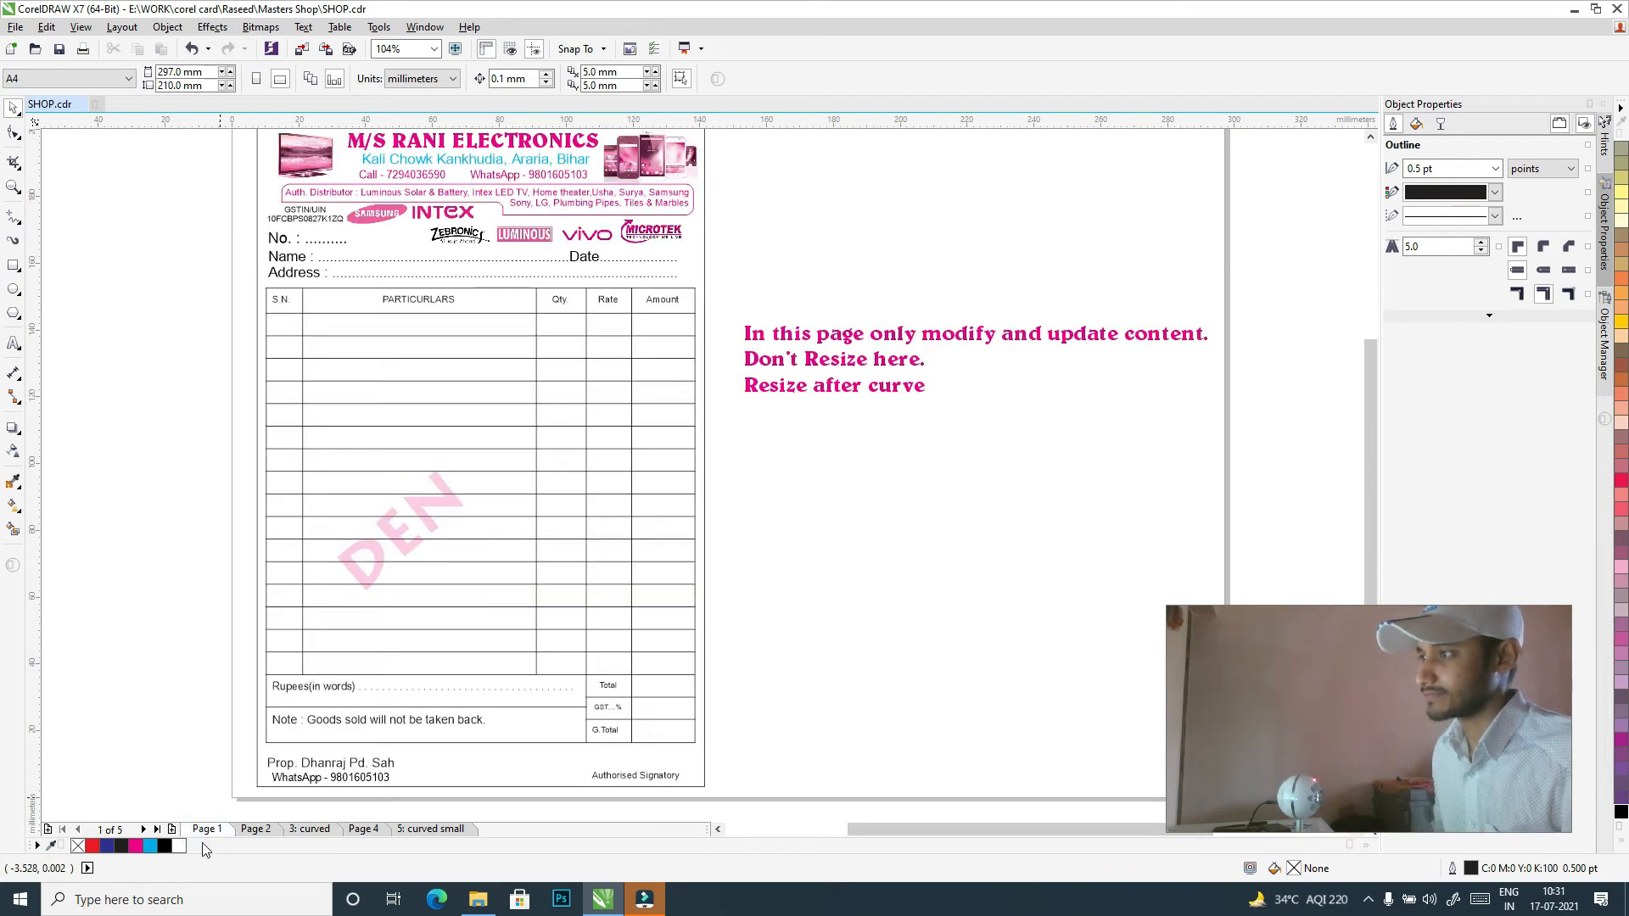
click(949, 530)
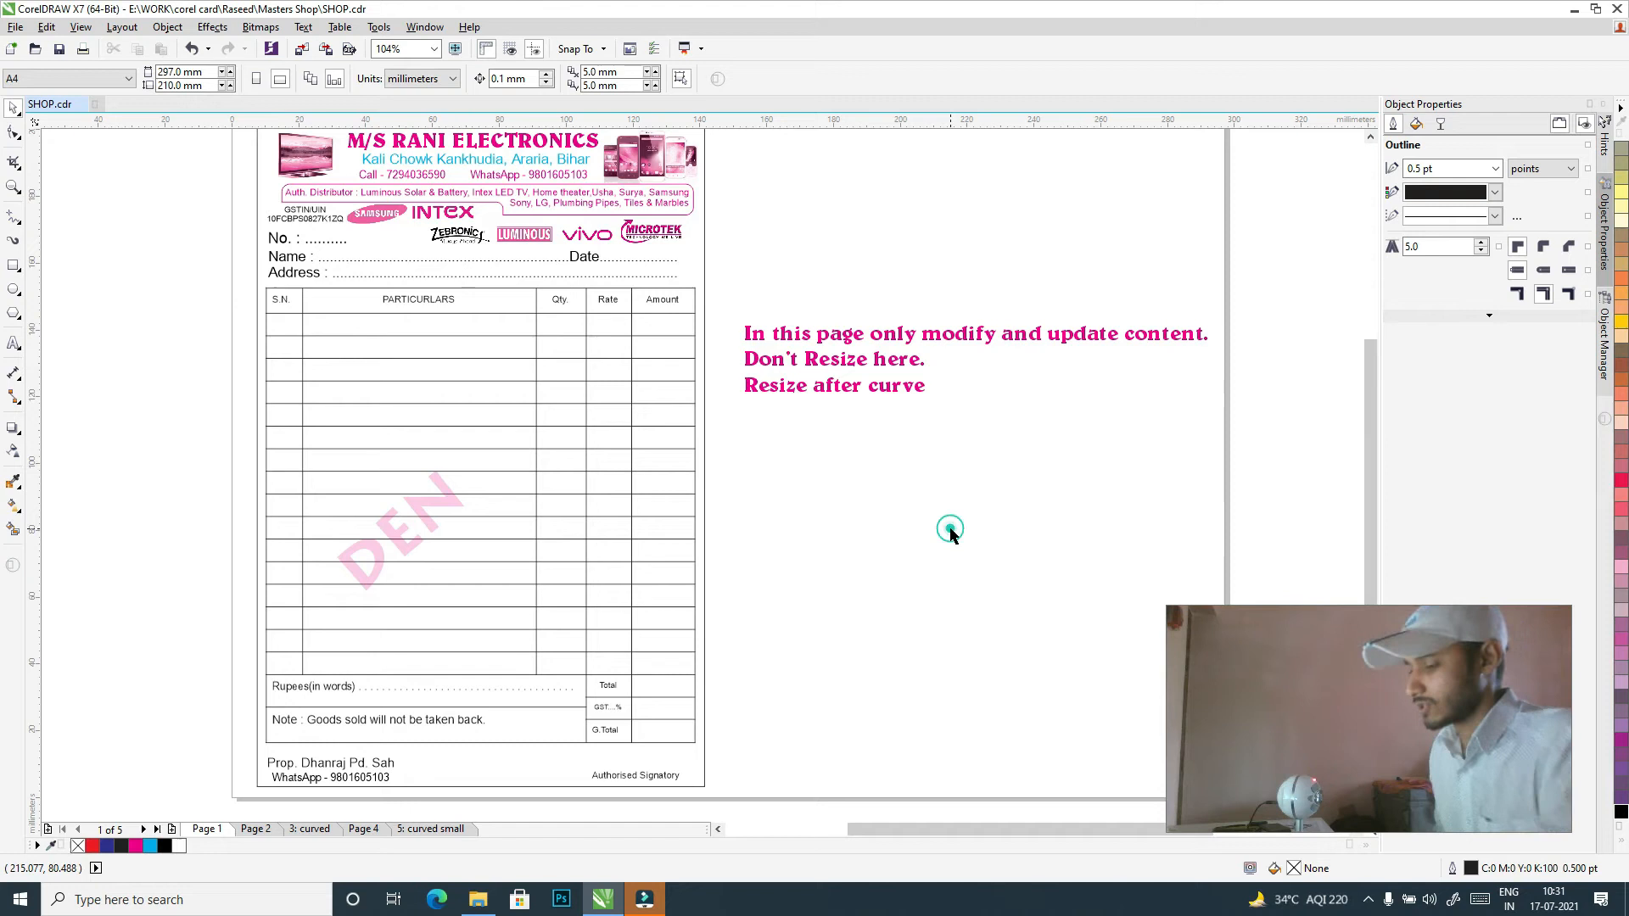
right_click(950, 530)
click(882, 507)
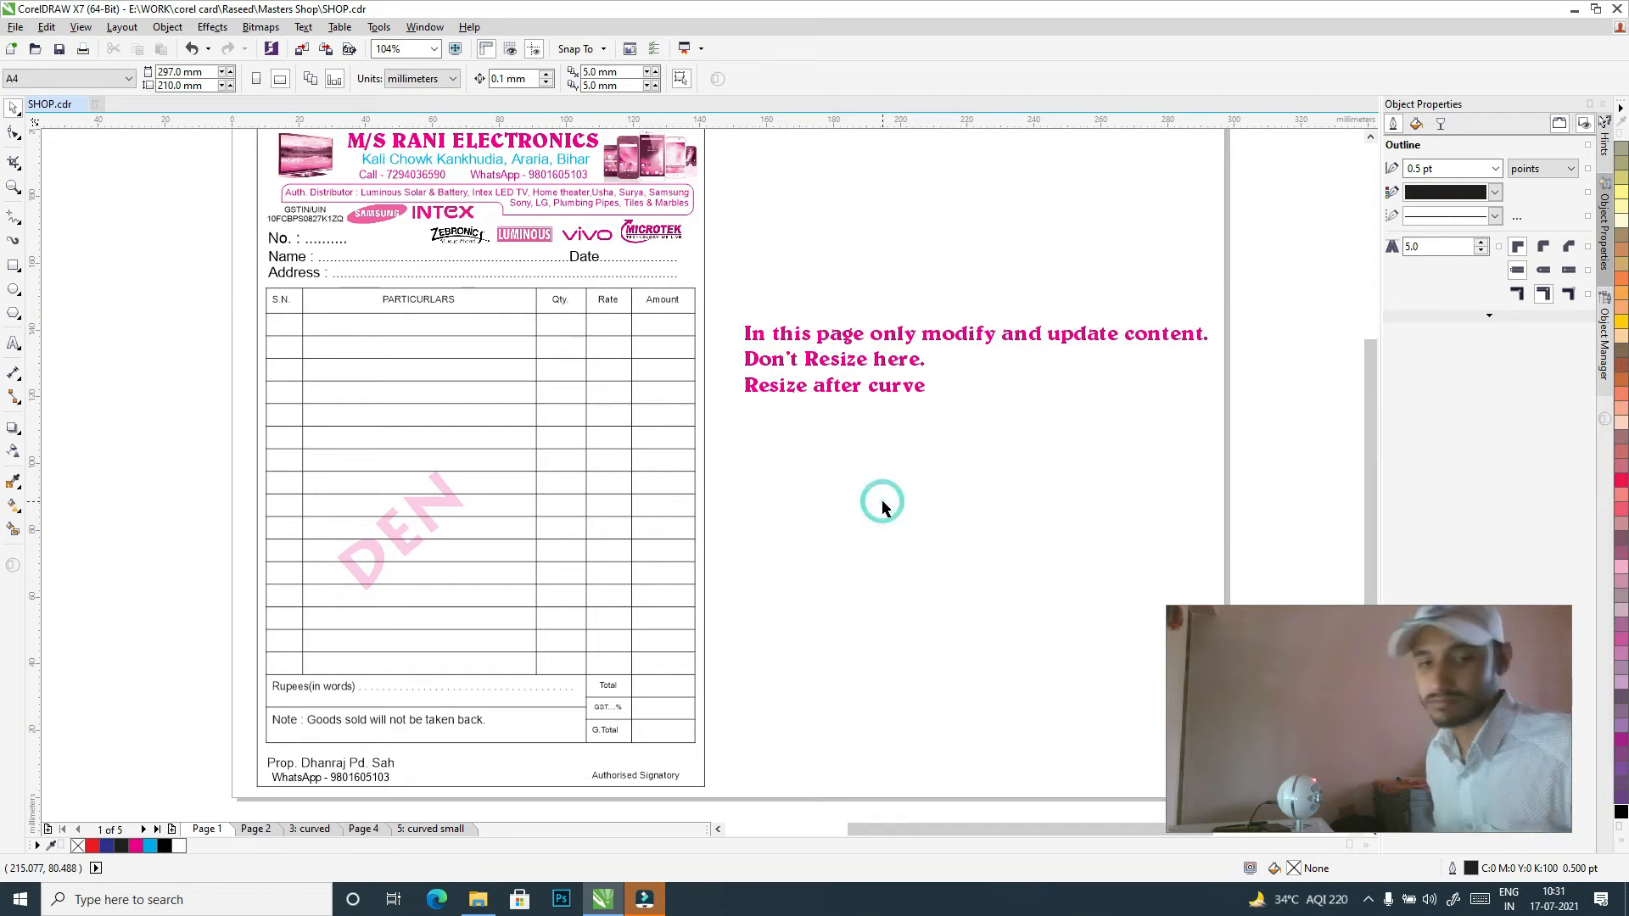
key(h)
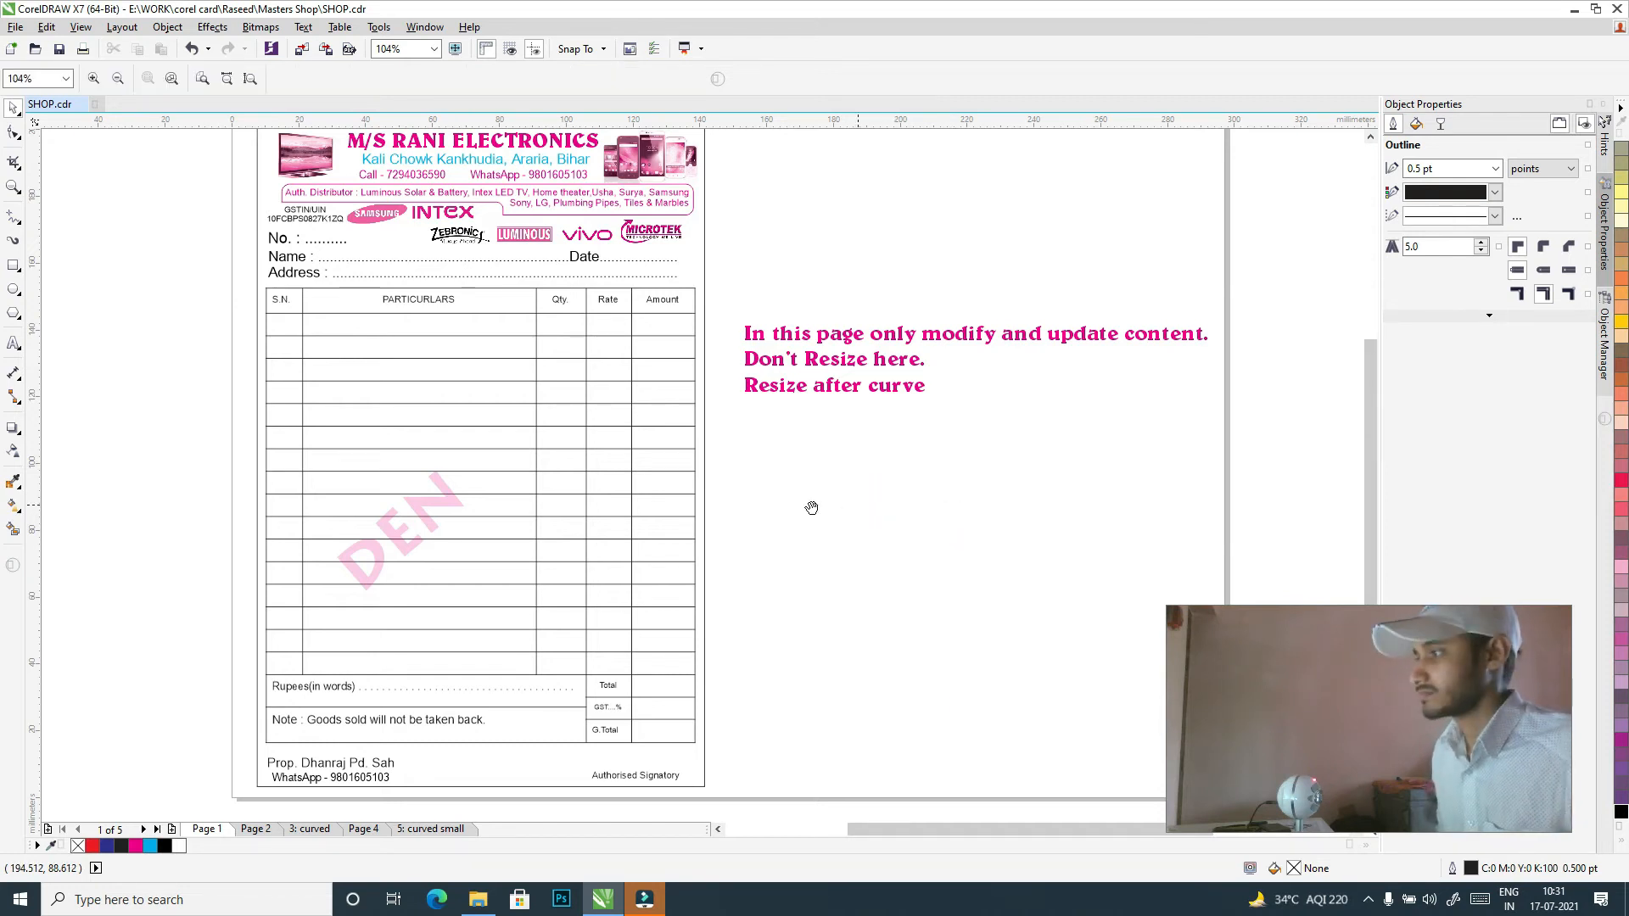
scroll(811, 507, down, 2)
click(14, 108)
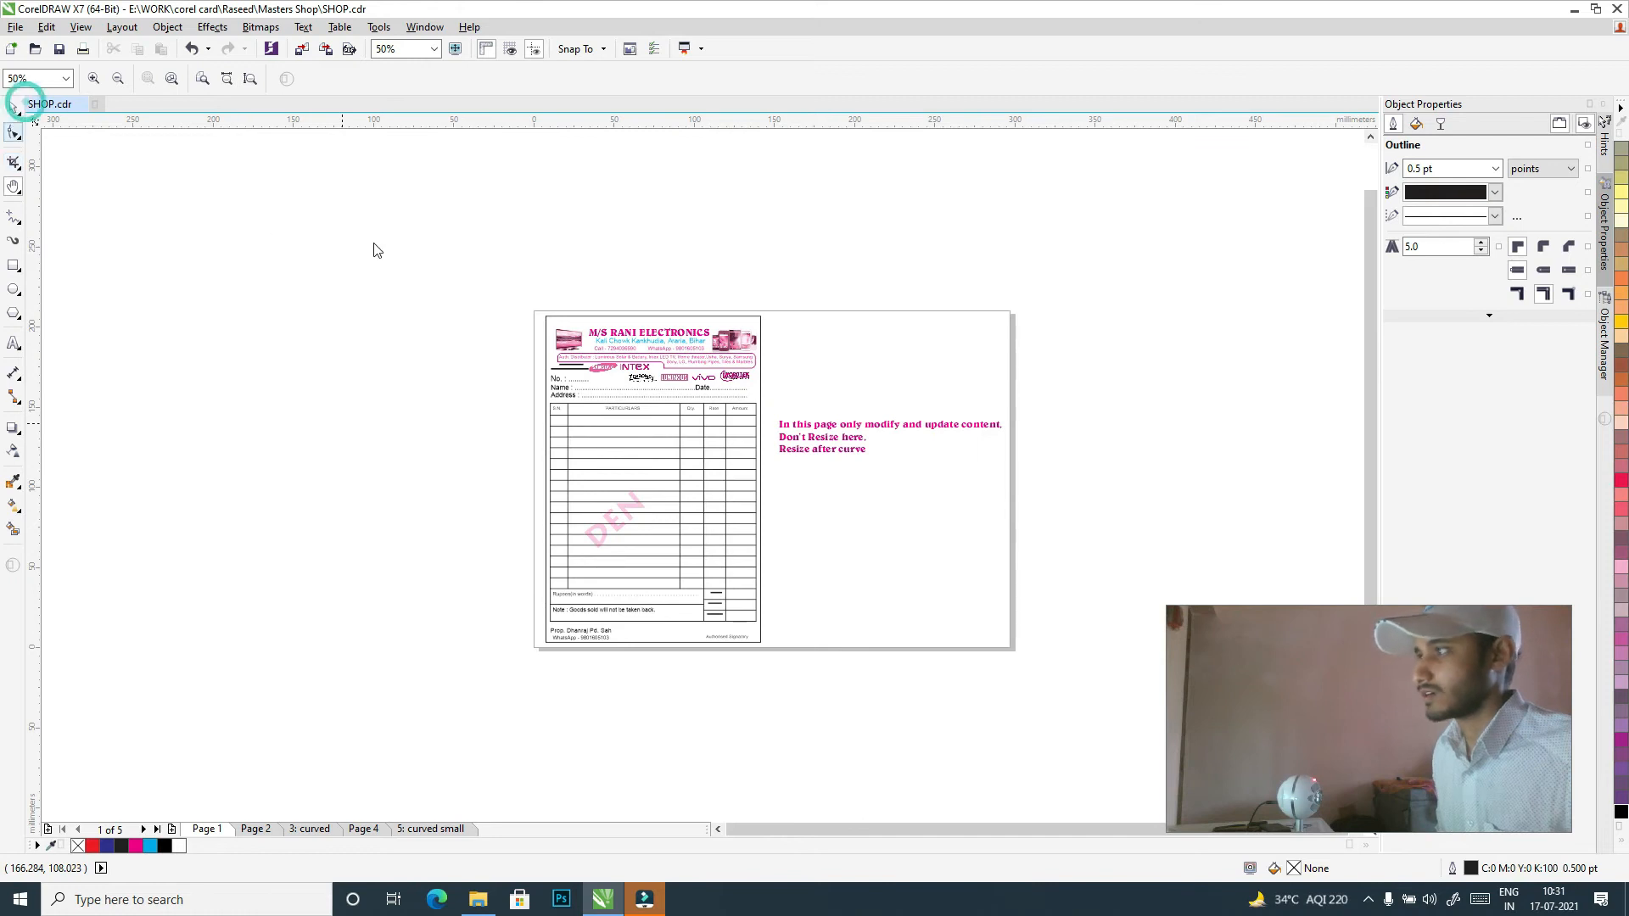
click(12, 109)
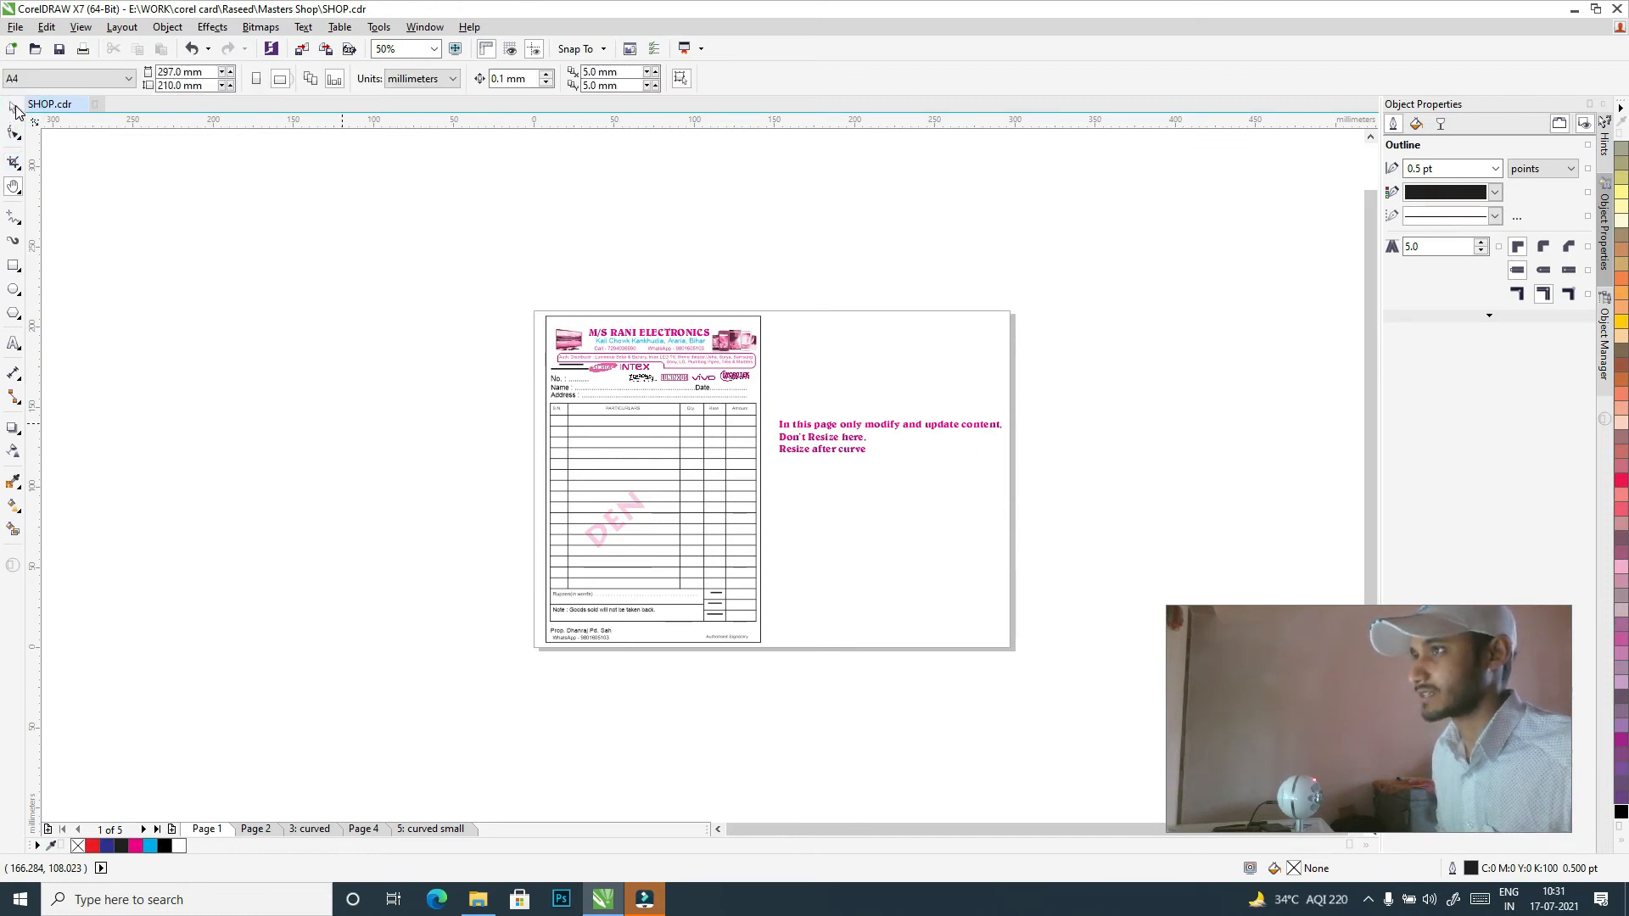
drag(501, 298, 770, 660)
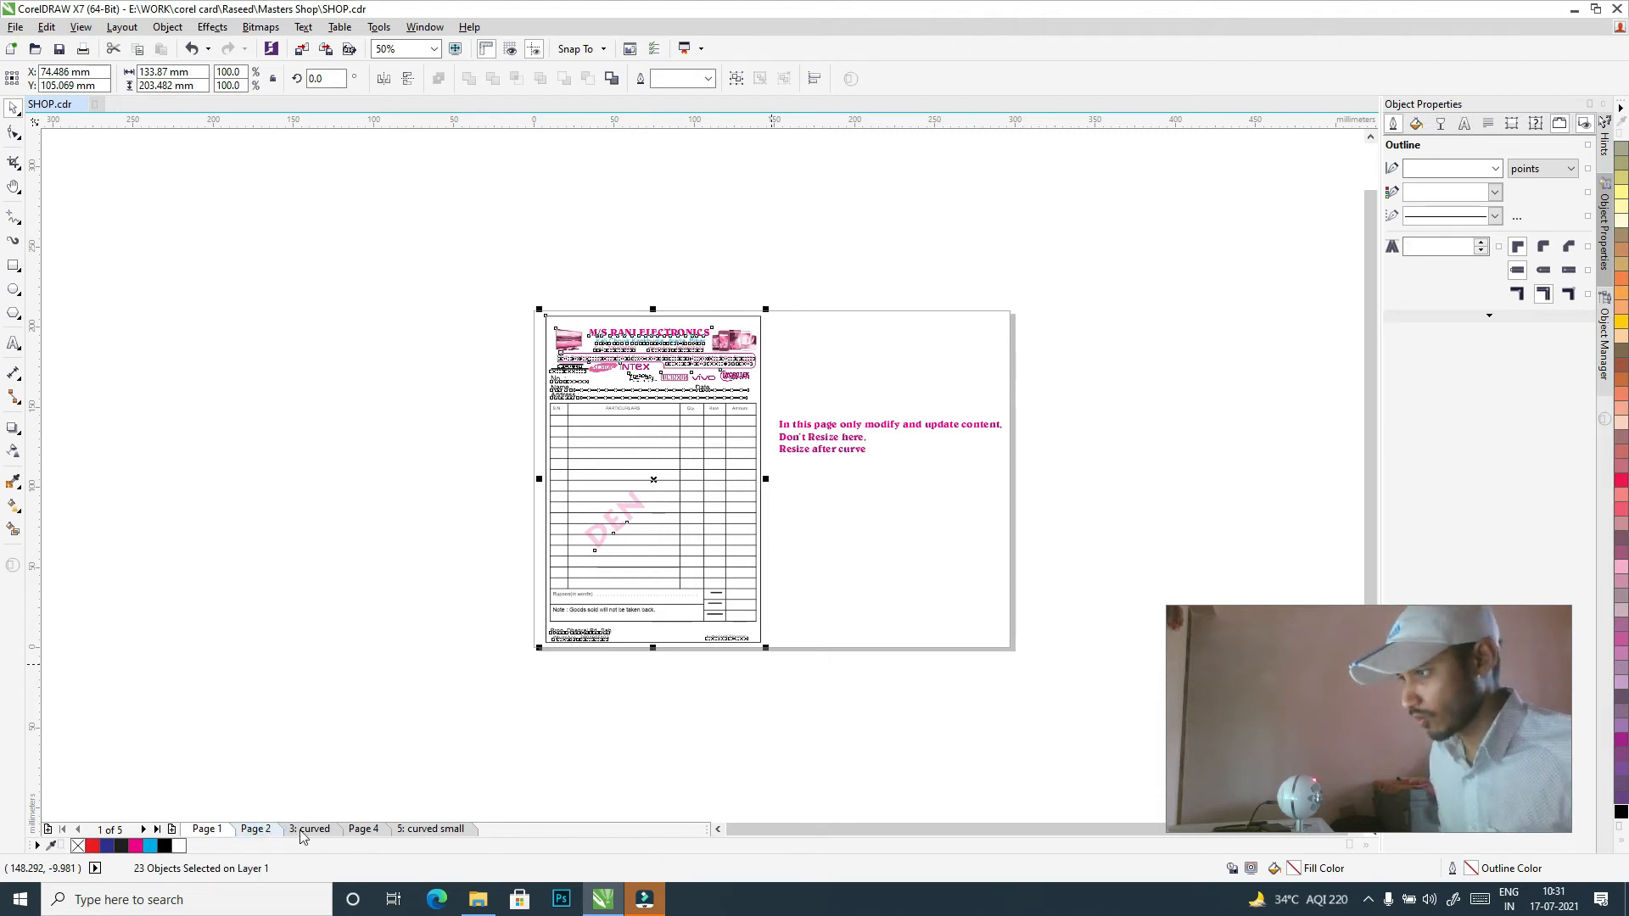
click(302, 829)
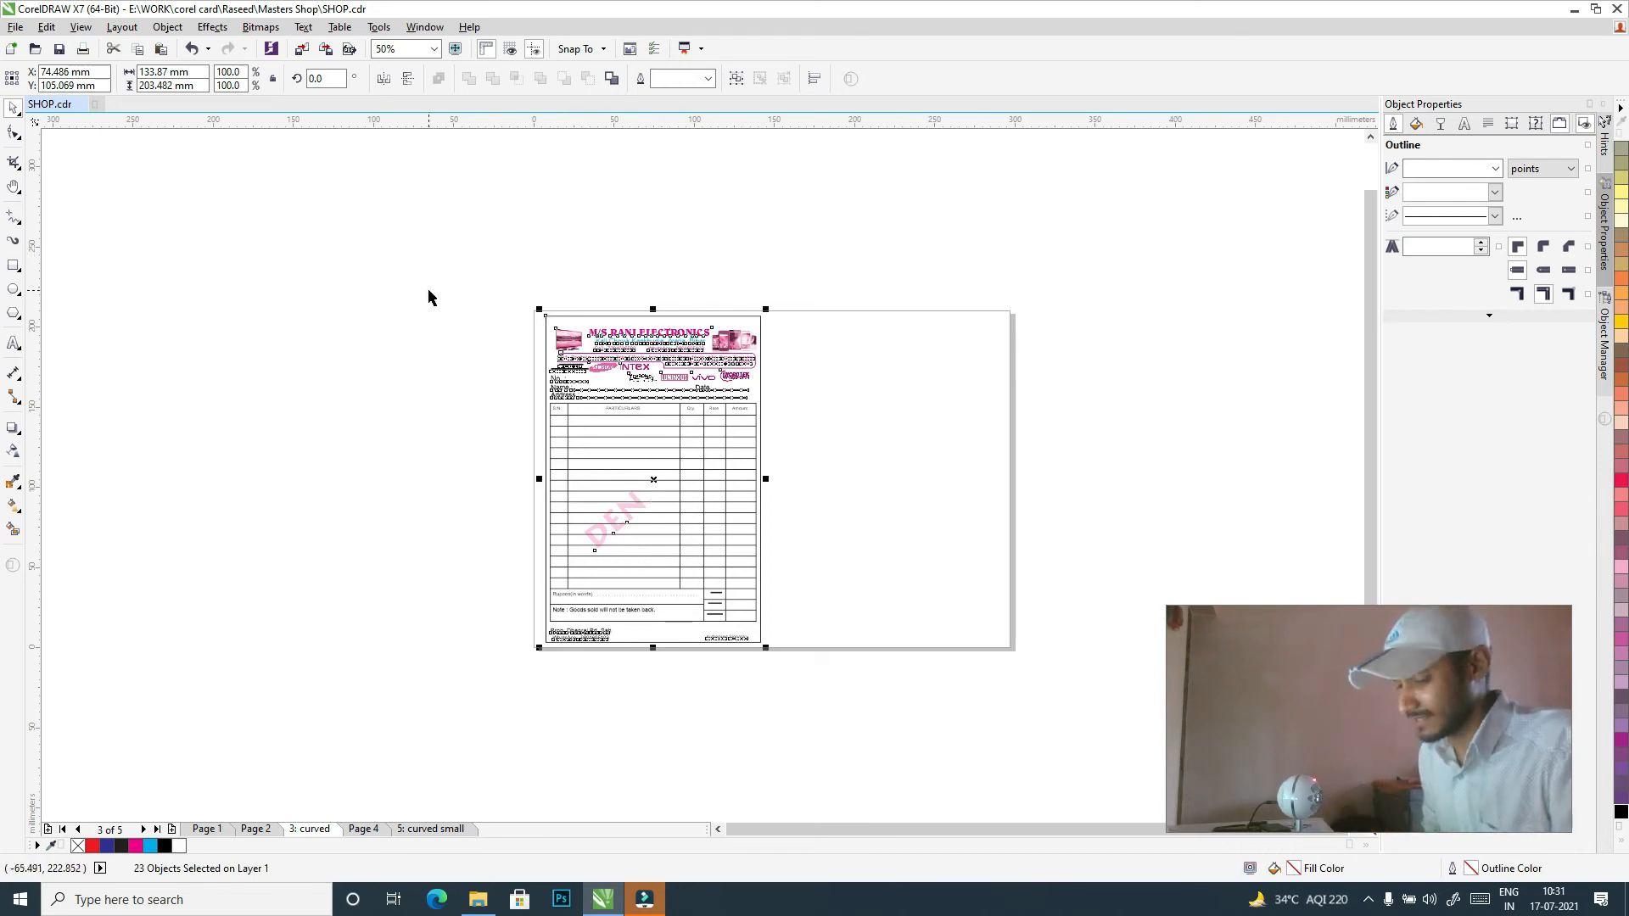
- Convert the shop name, address and contact lines in the pasted bill's header to curves
key(z)
drag(513, 294, 822, 684)
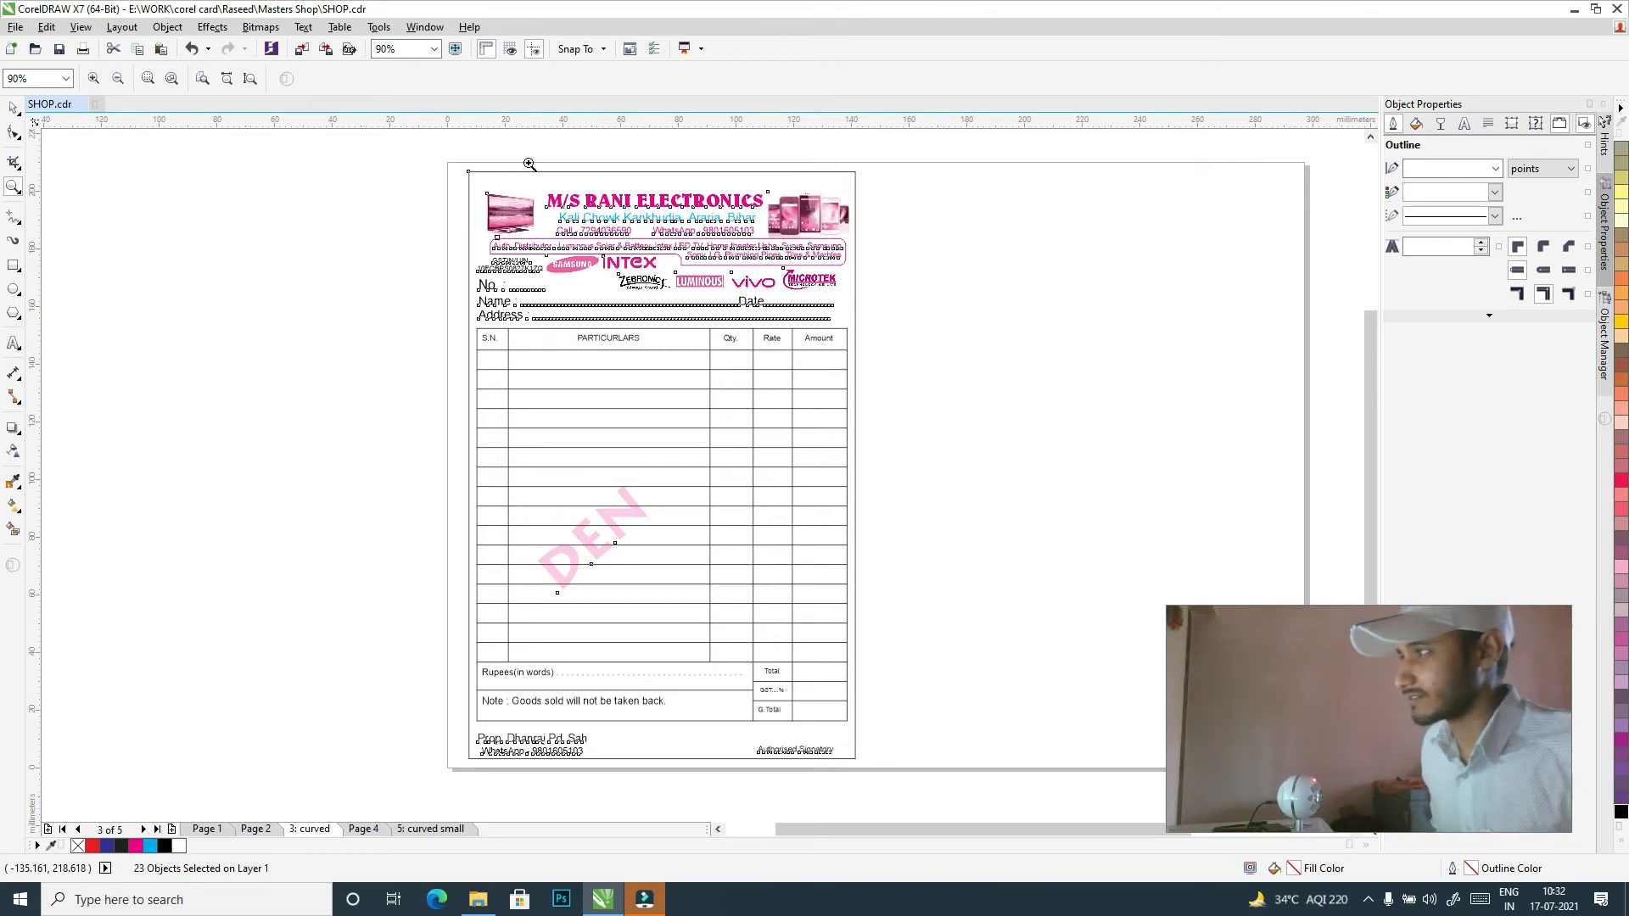
click(14, 106)
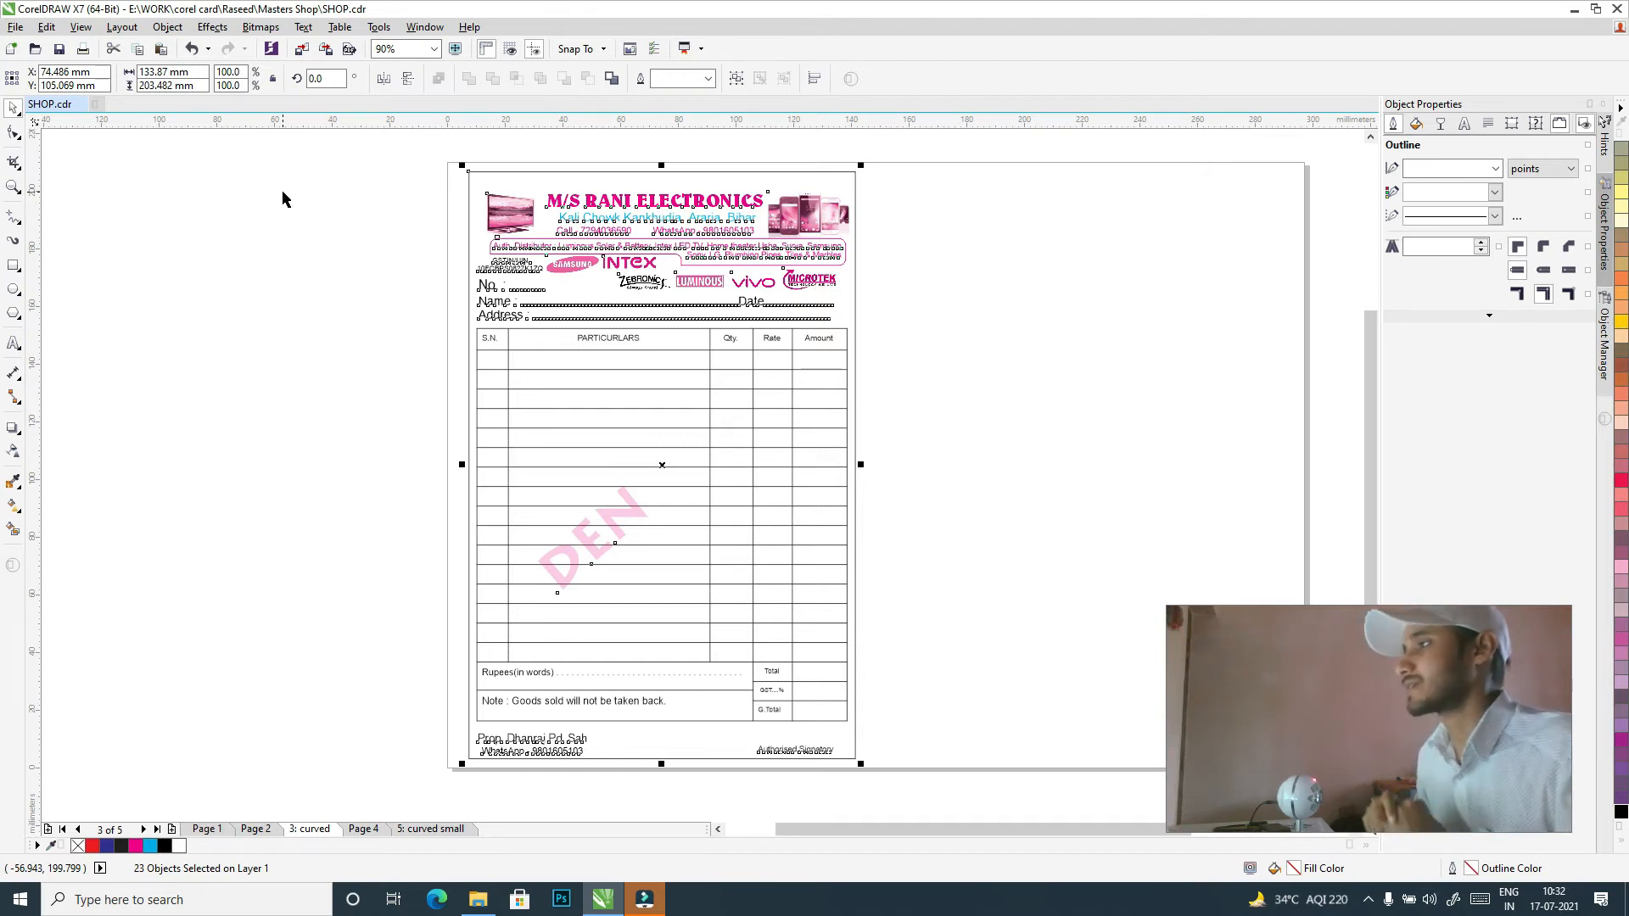
click(347, 224)
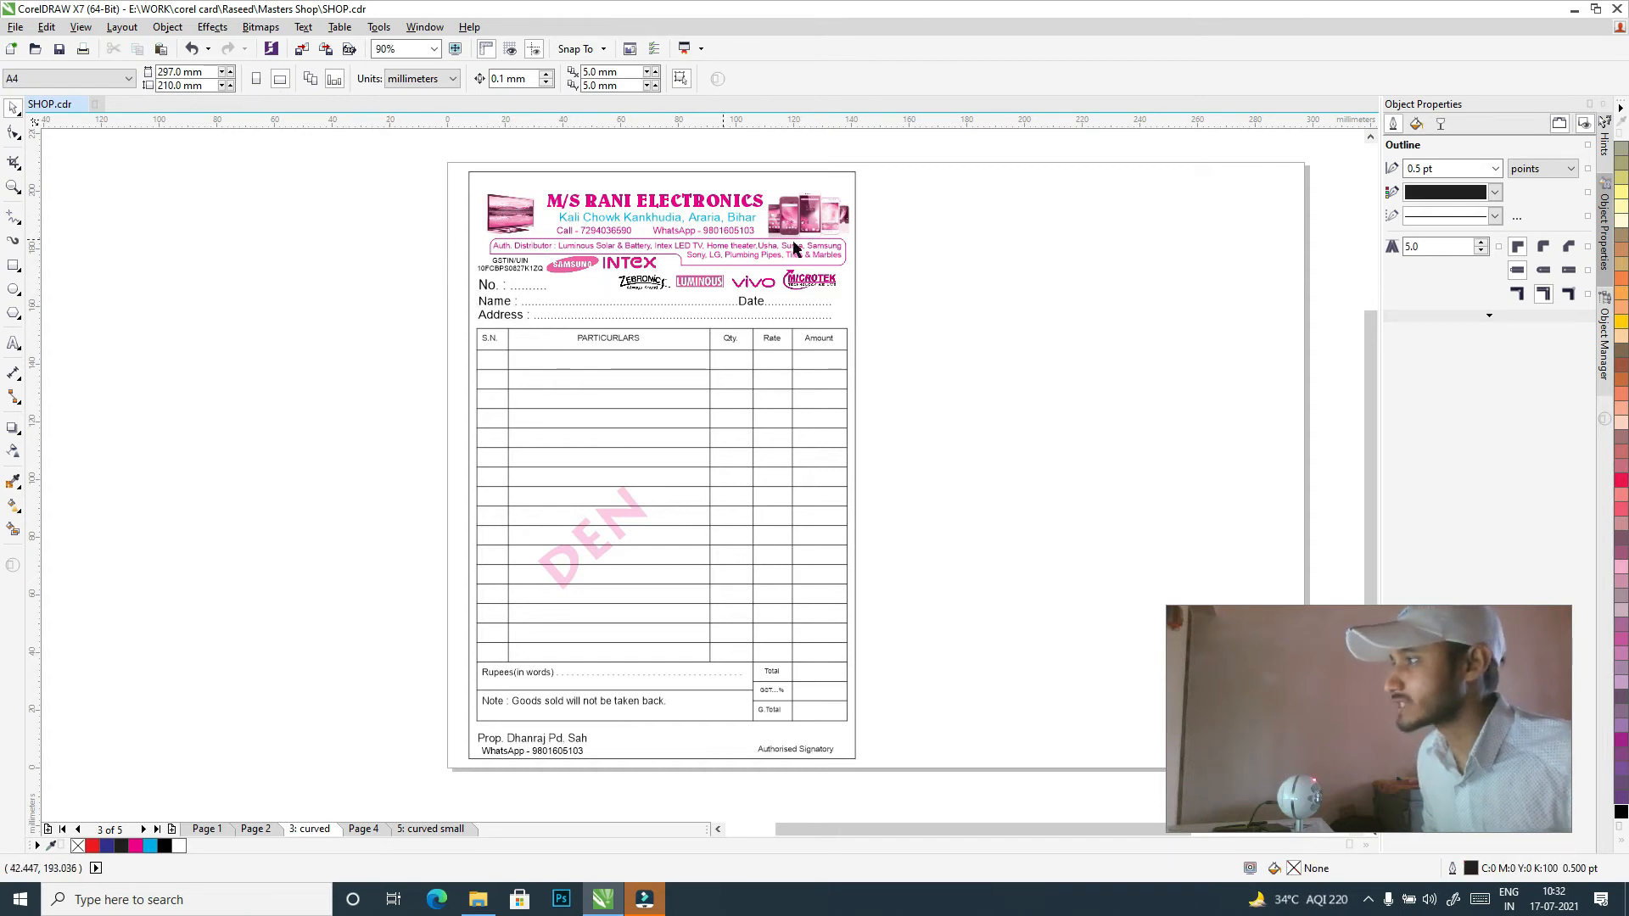
drag(506, 149, 800, 289)
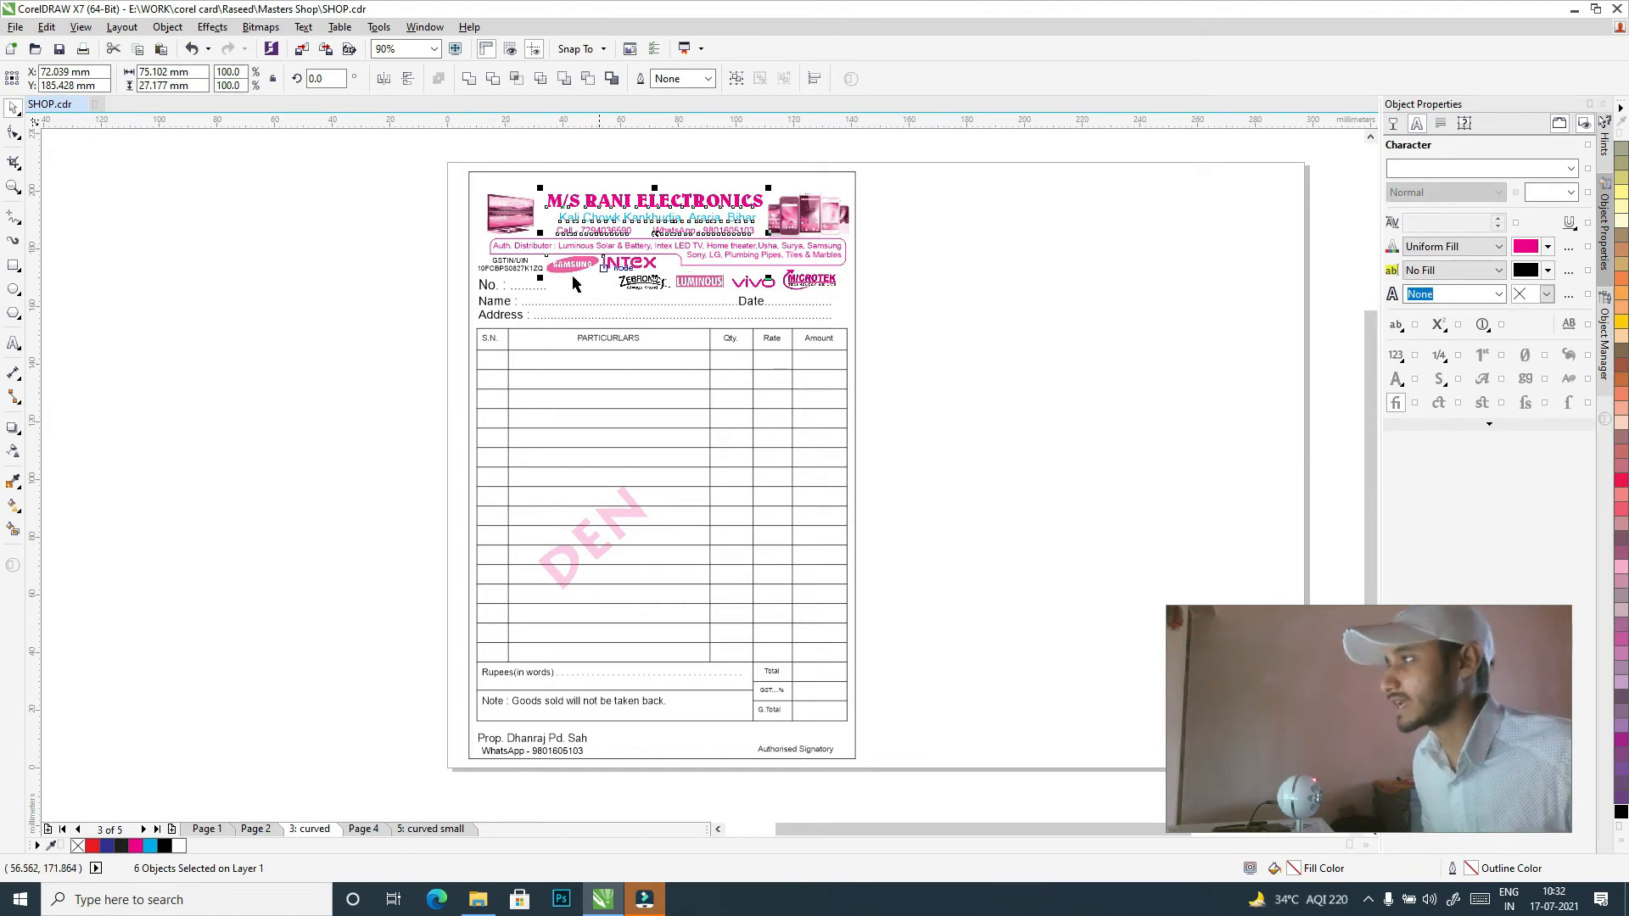
click(525, 156)
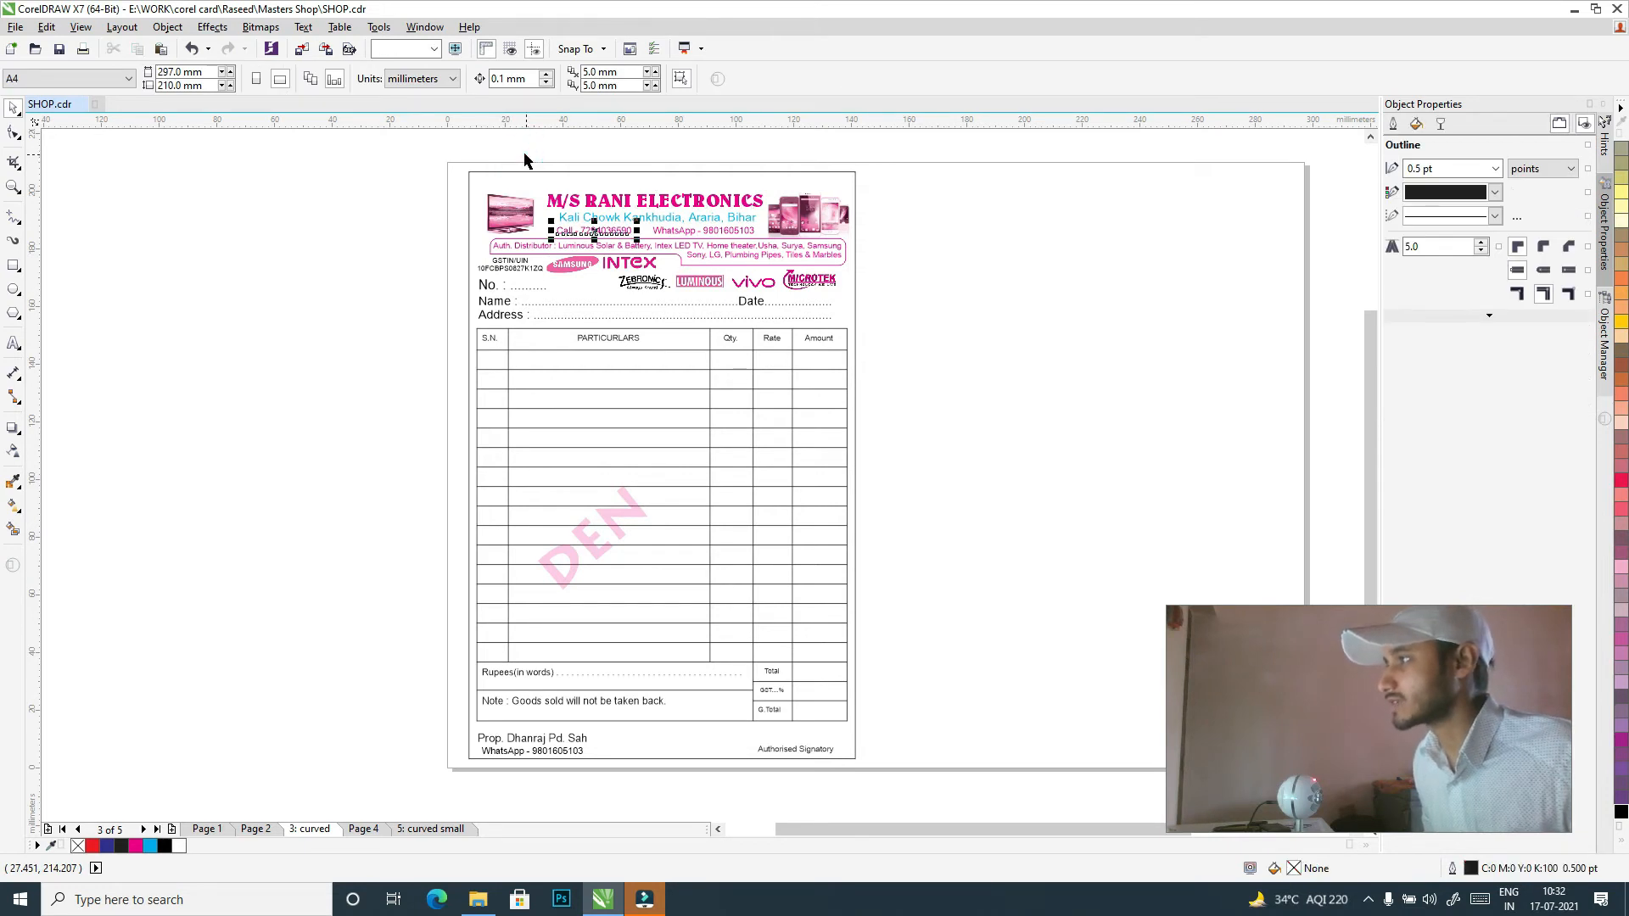
click(679, 246)
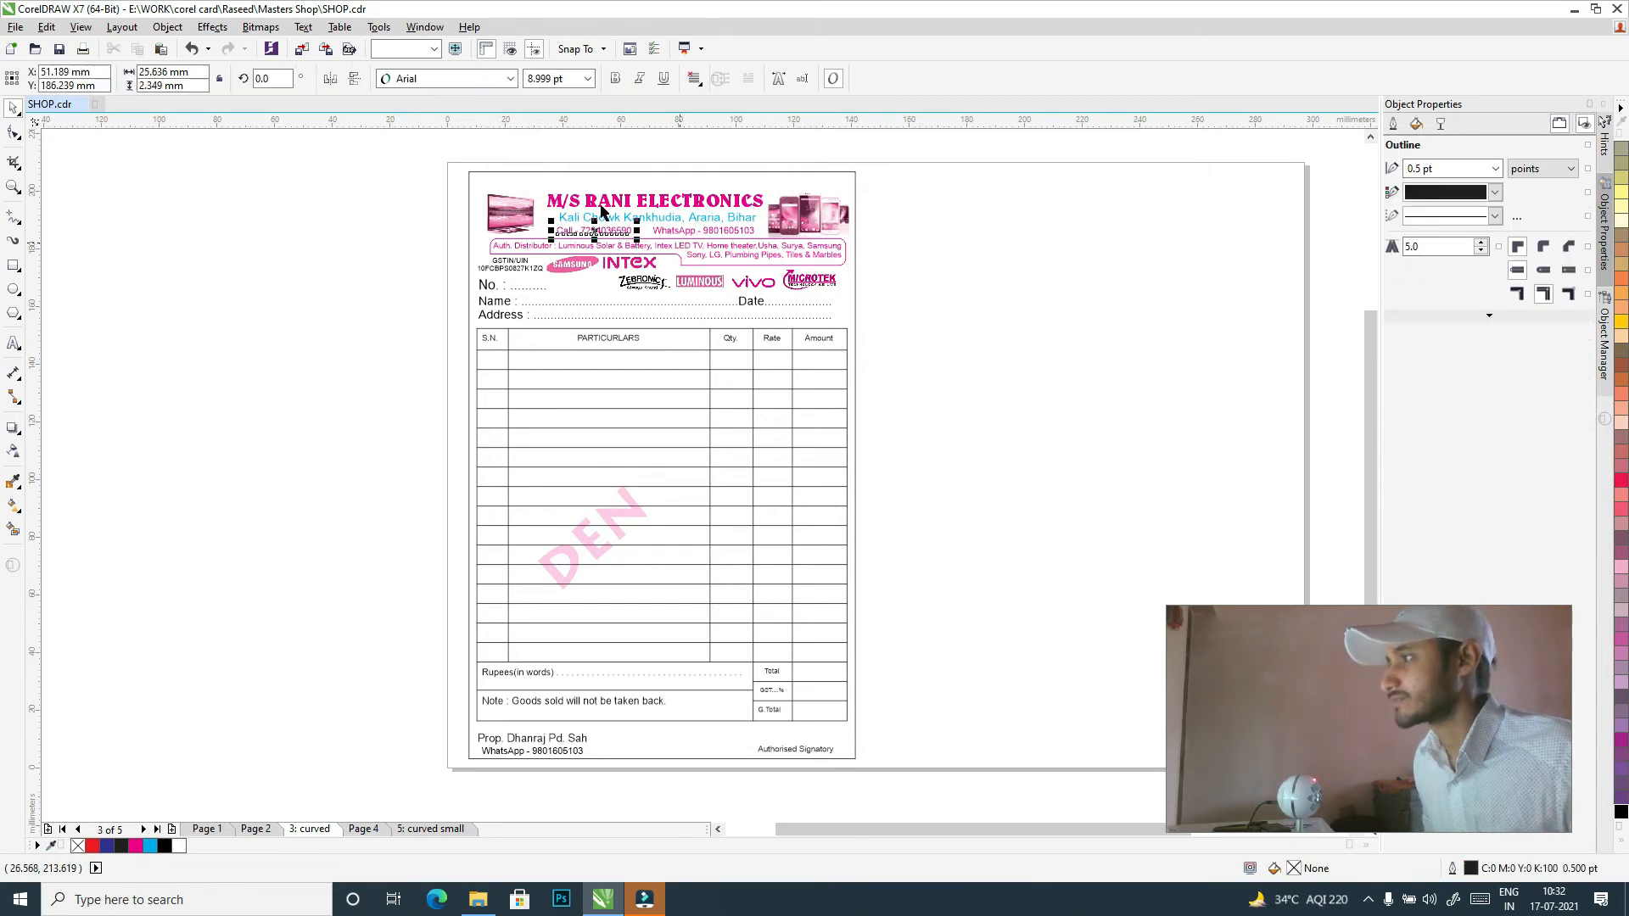
click(545, 159)
drag(519, 151, 656, 247)
drag(534, 144, 768, 254)
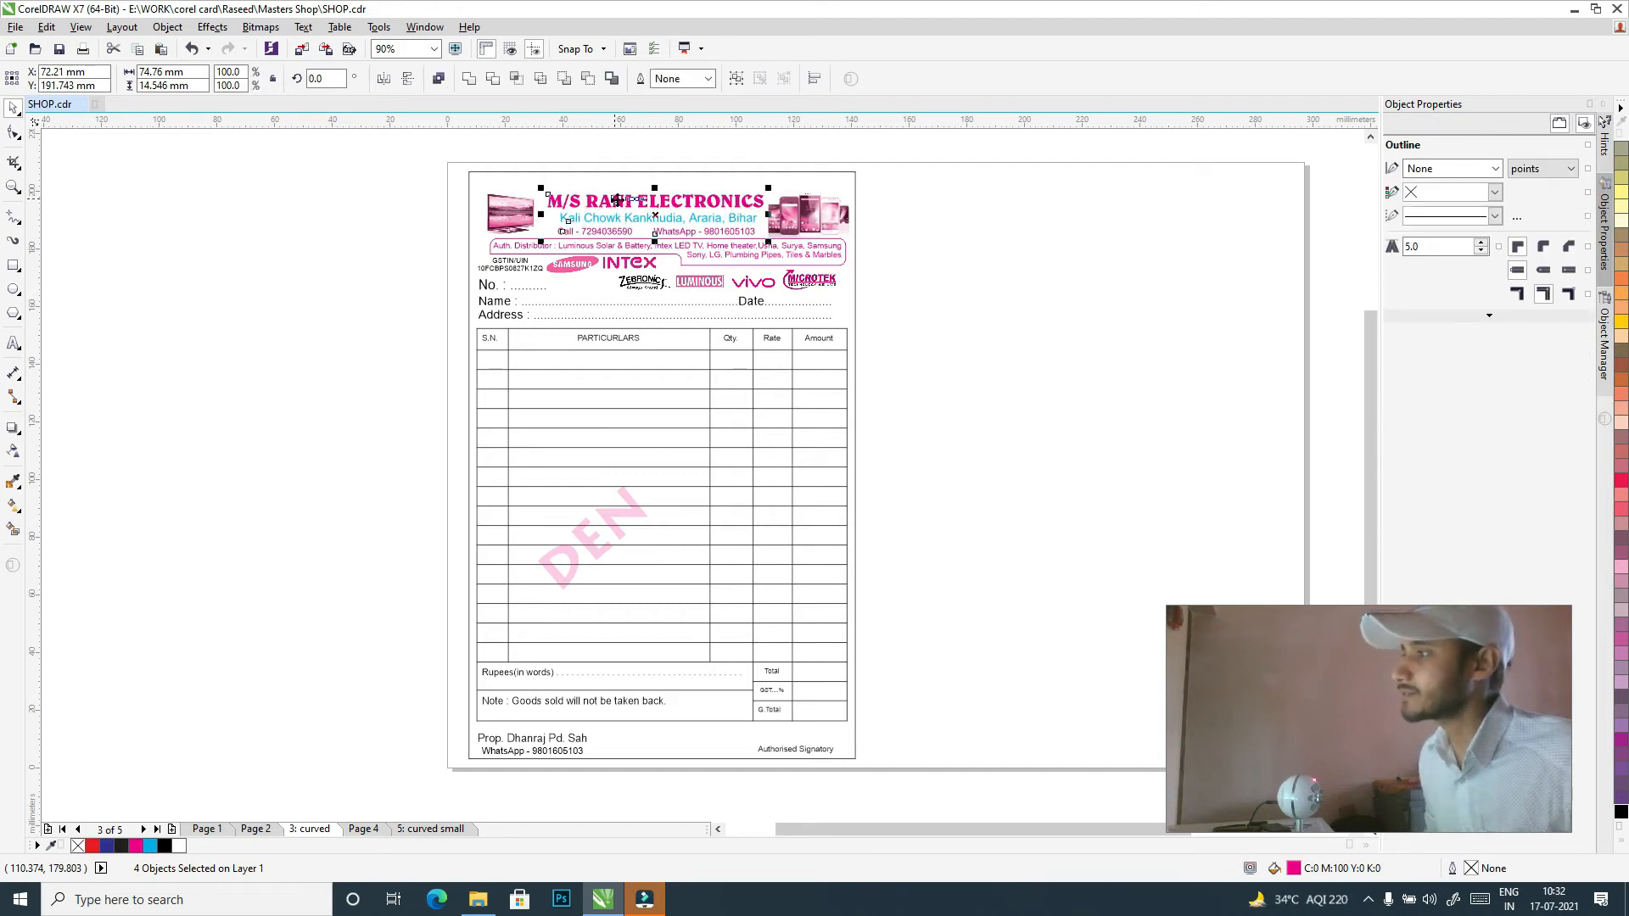
- Convert the distributor, GSTIN, No., Name, Date and Address lines, the table text, the DEN watermark and the footer text to curves
drag(454, 224, 868, 272)
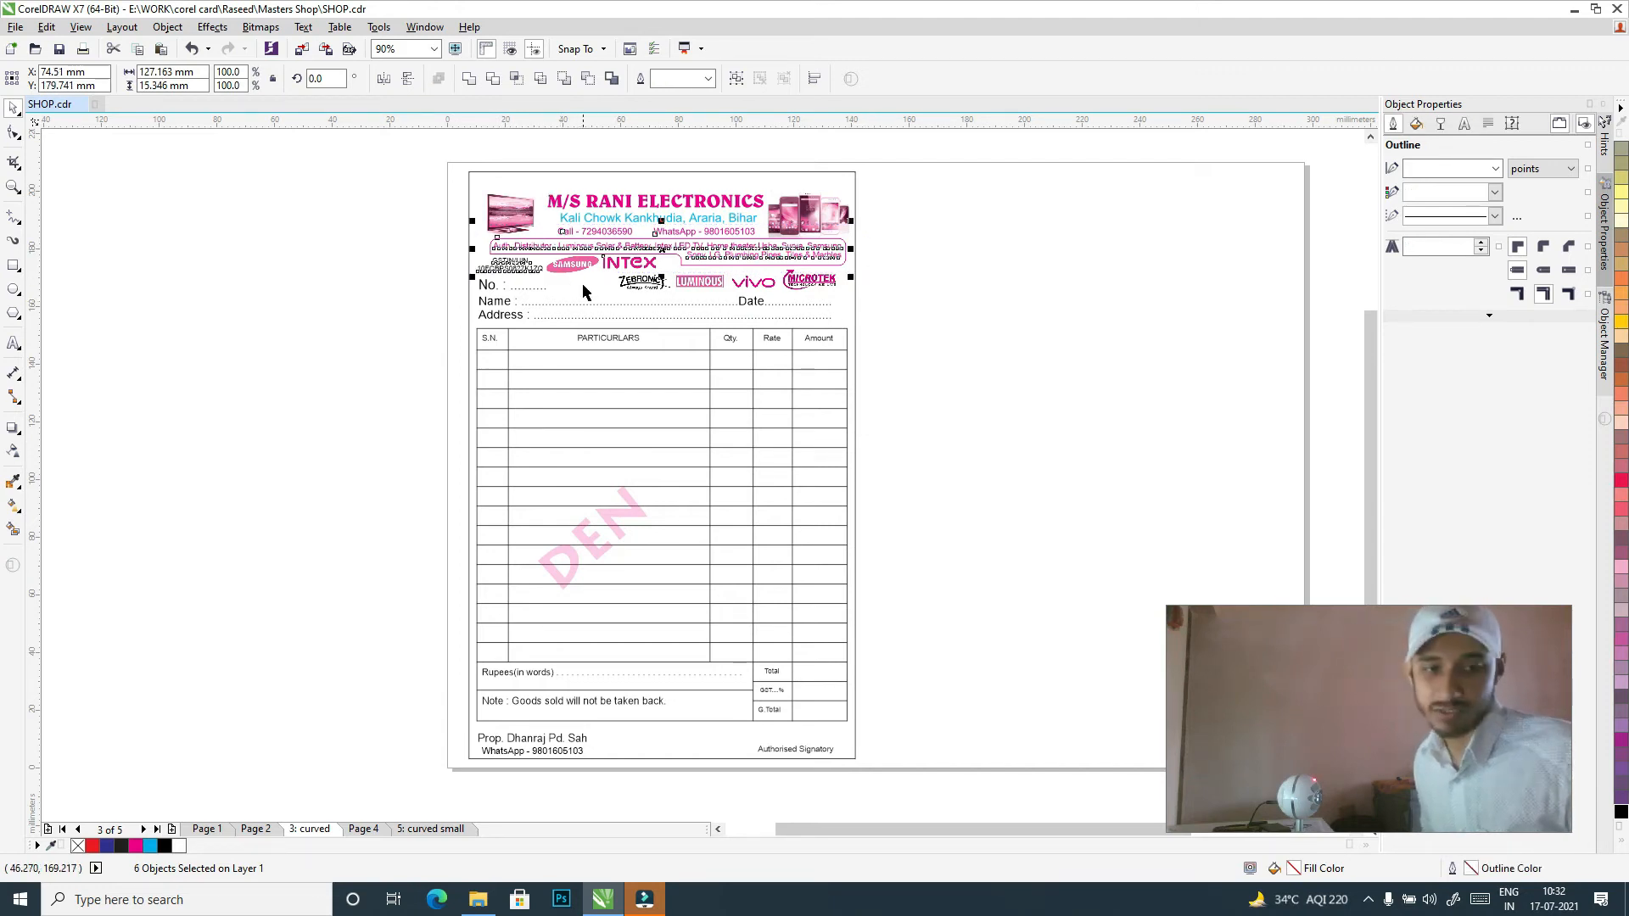
mouse_move(574, 268)
mouse_down()
mouse_move(629, 265)
mouse_move(568, 268)
mouse_up()
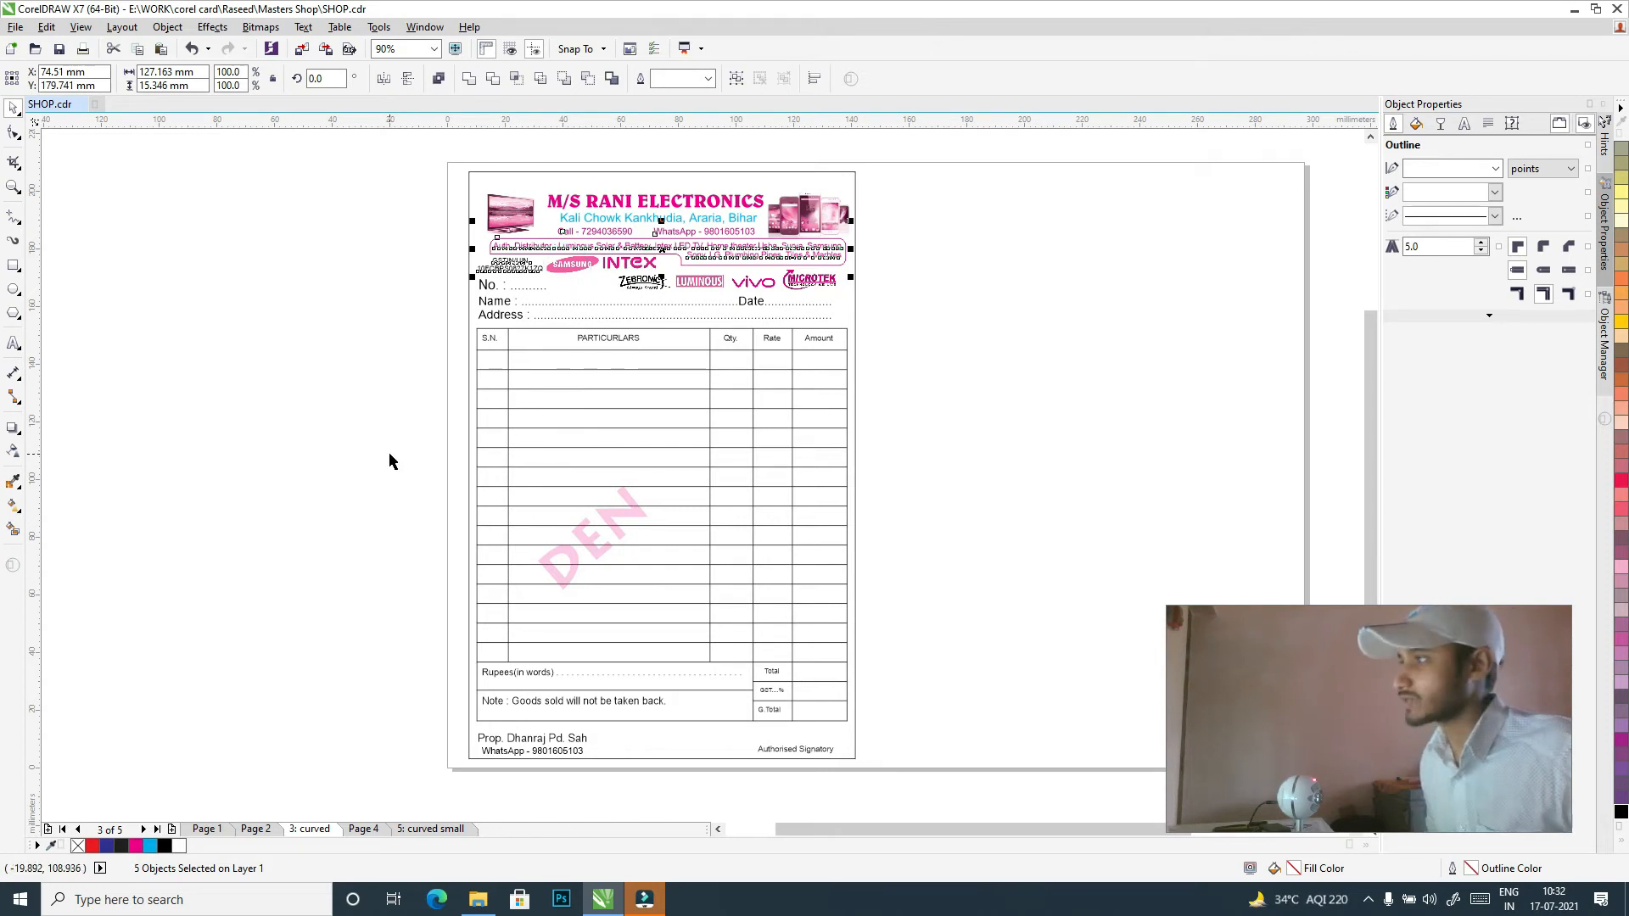
drag(447, 272, 567, 333)
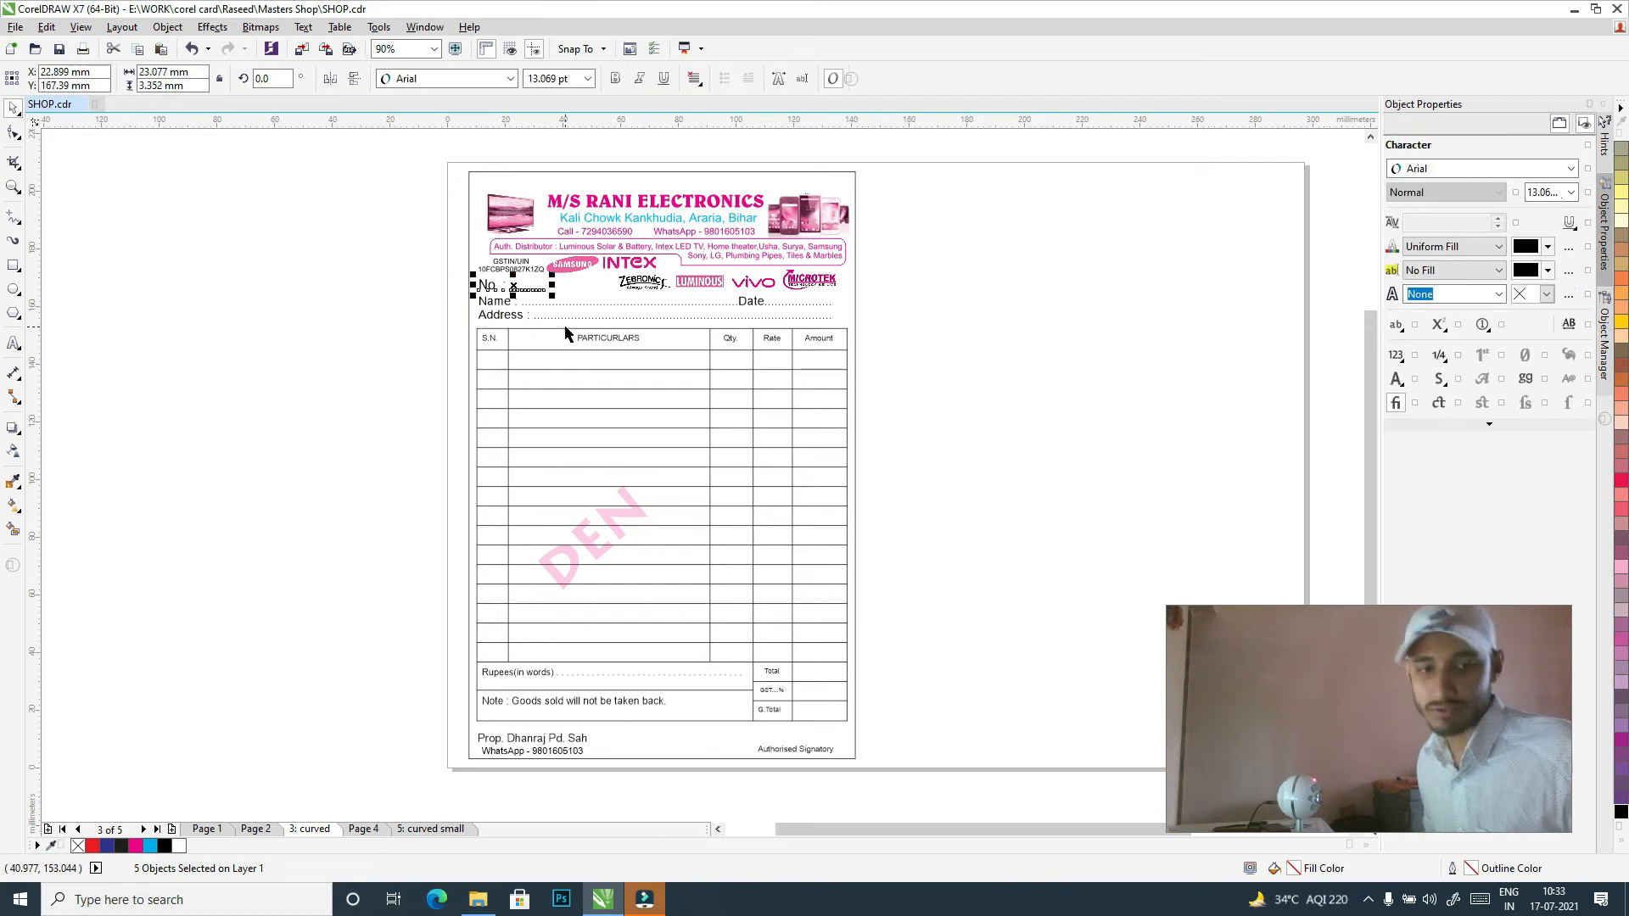
key(ctrl+q)
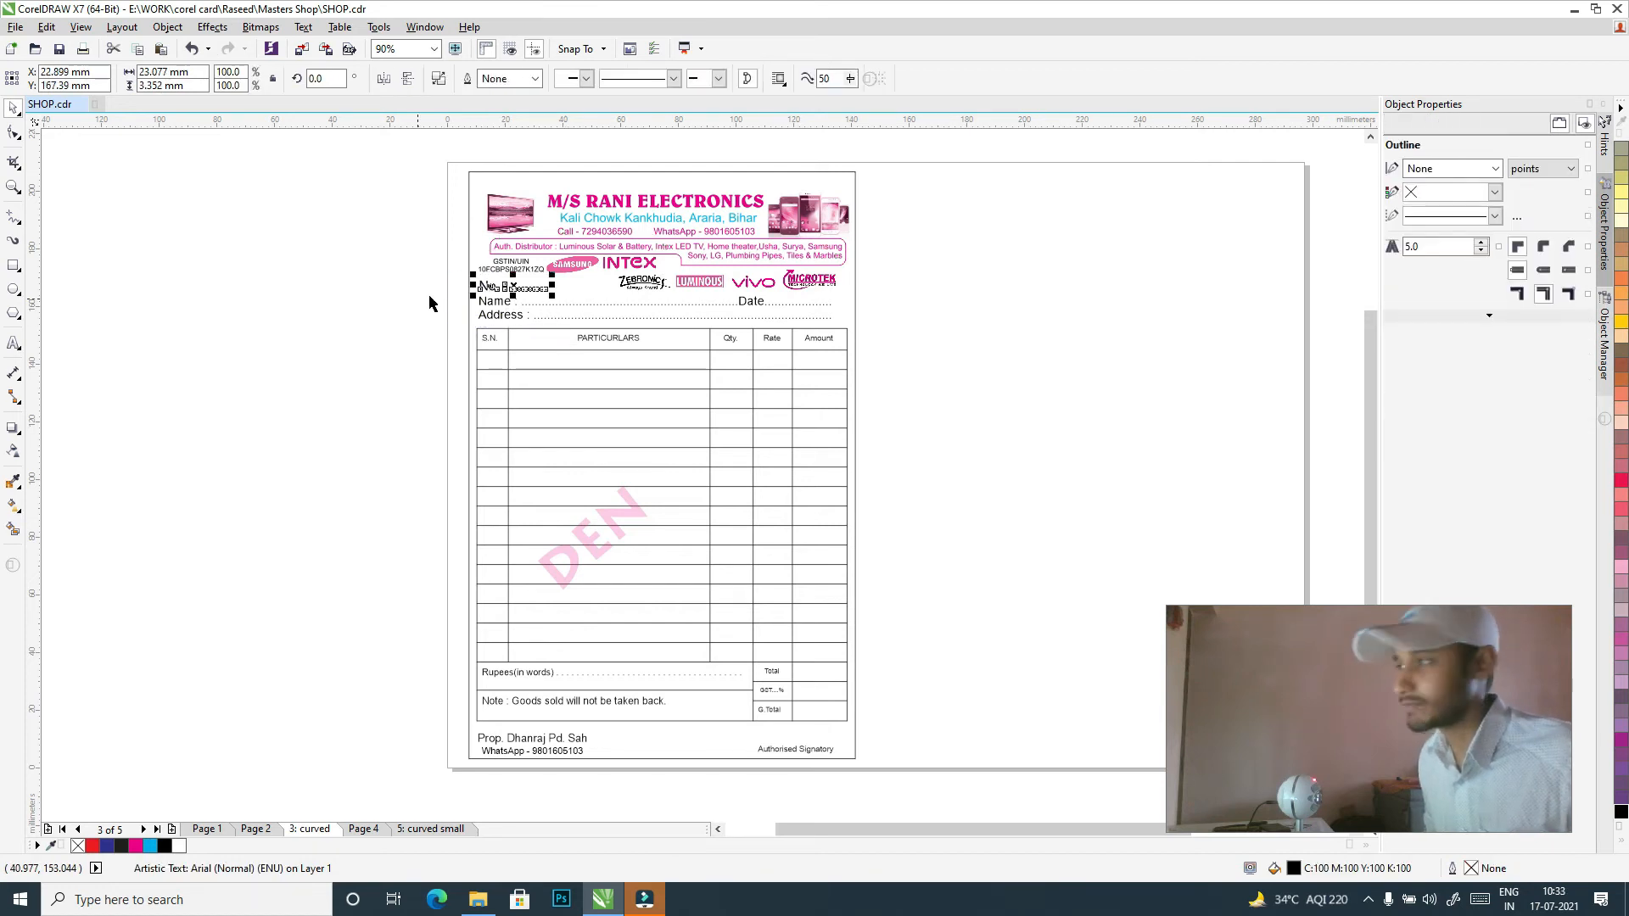
drag(443, 296, 867, 771)
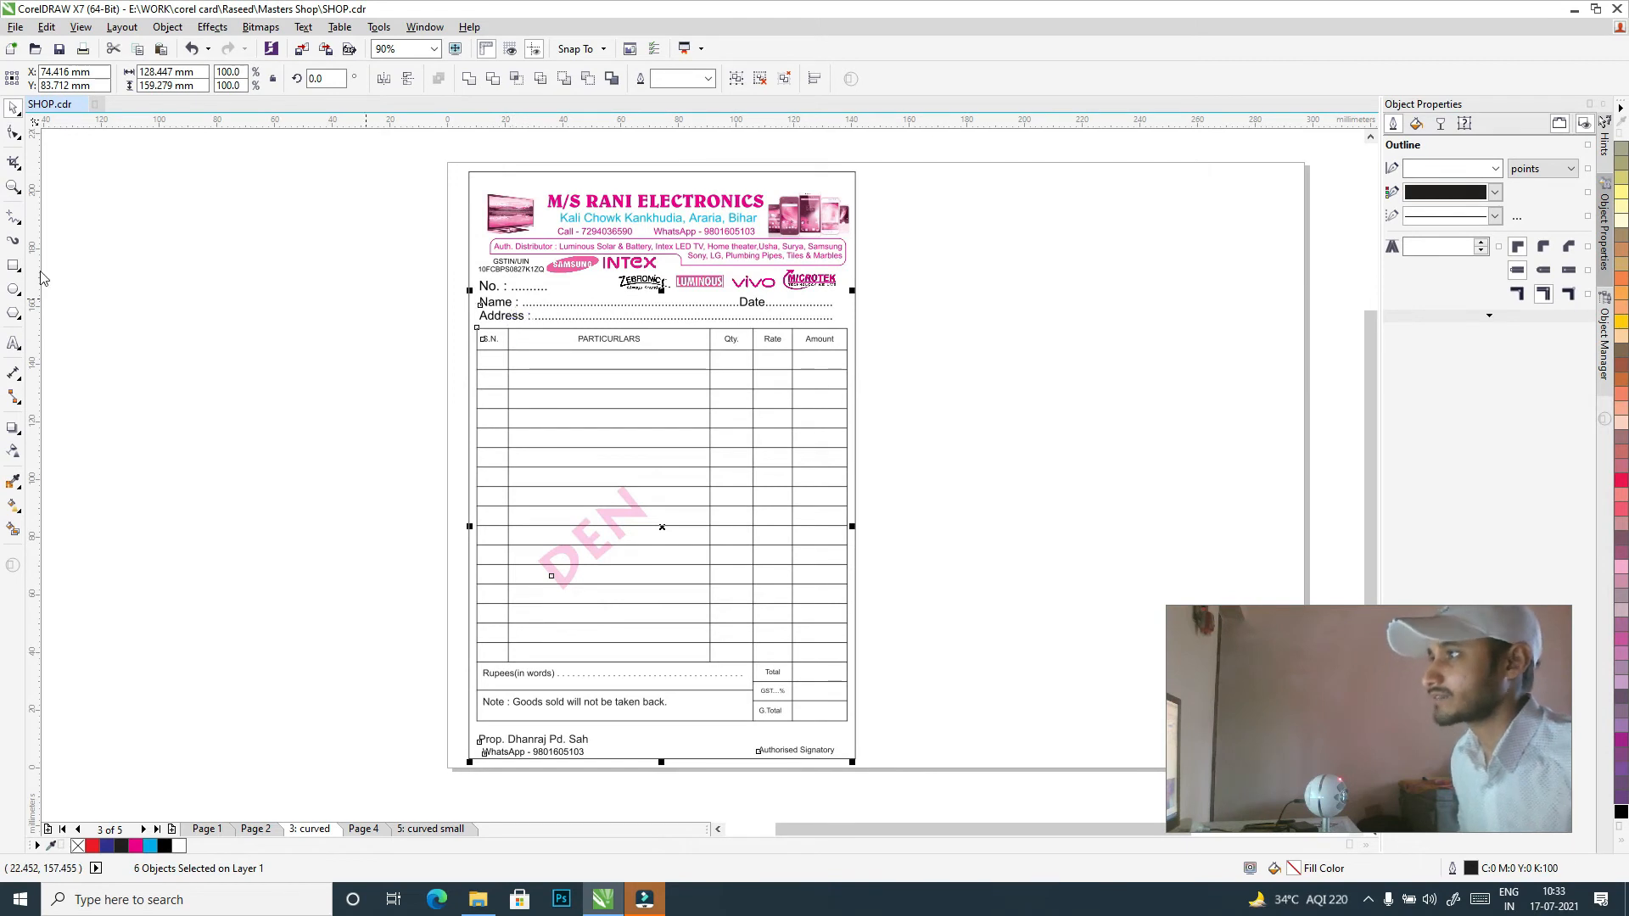
click(182, 341)
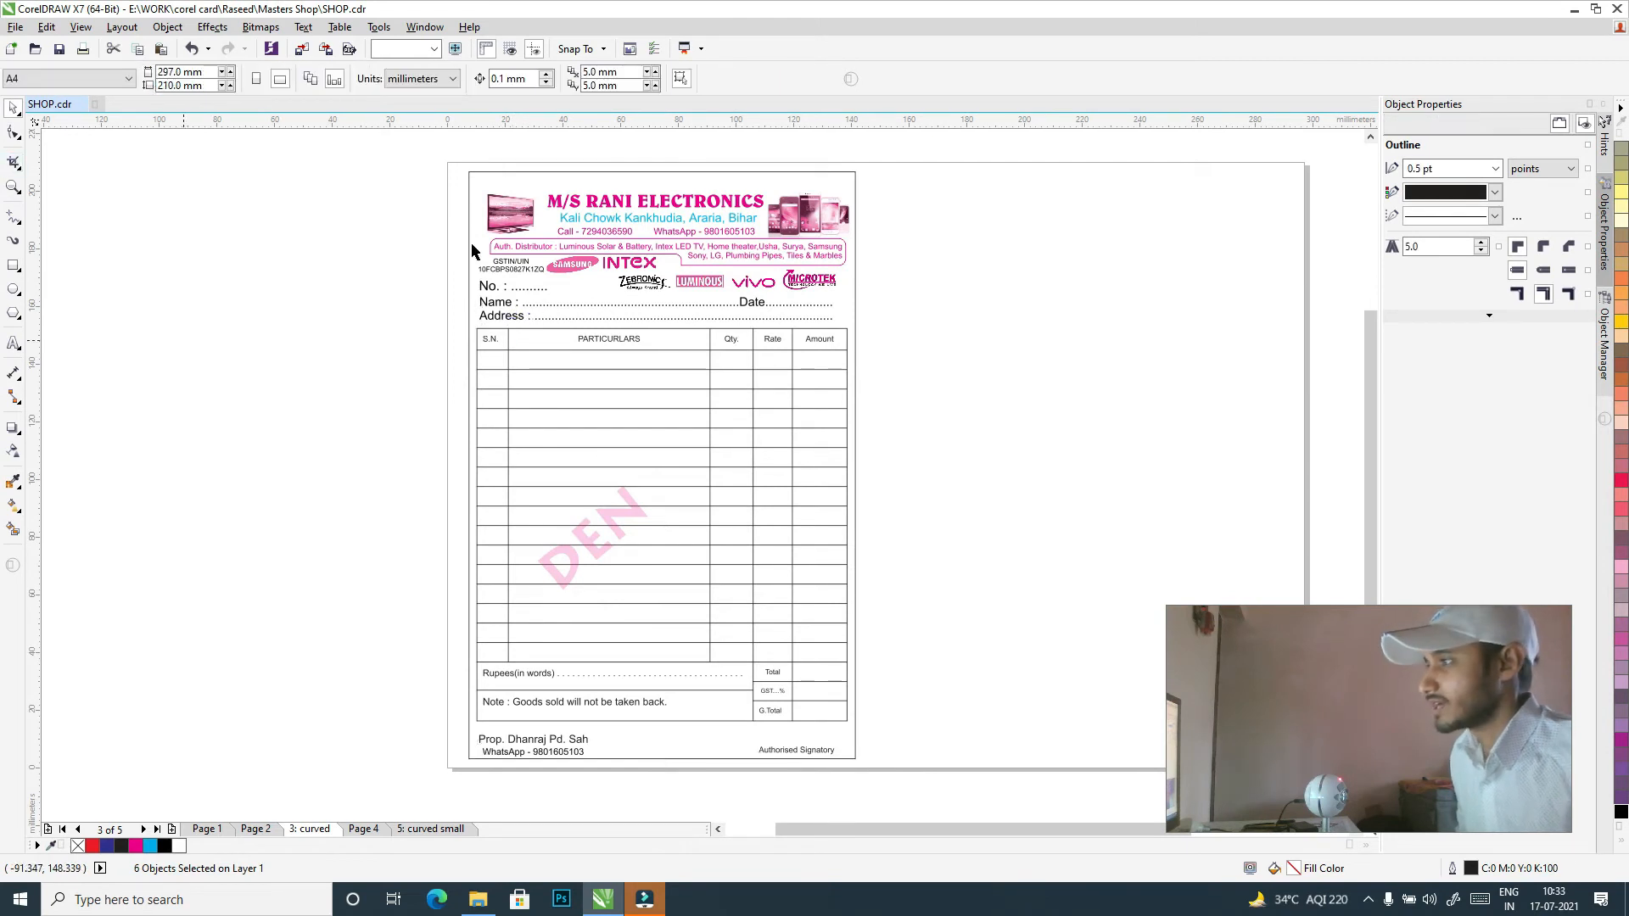
- Convert the bill's outer border rectangle to curves and deselect it
click(467, 173)
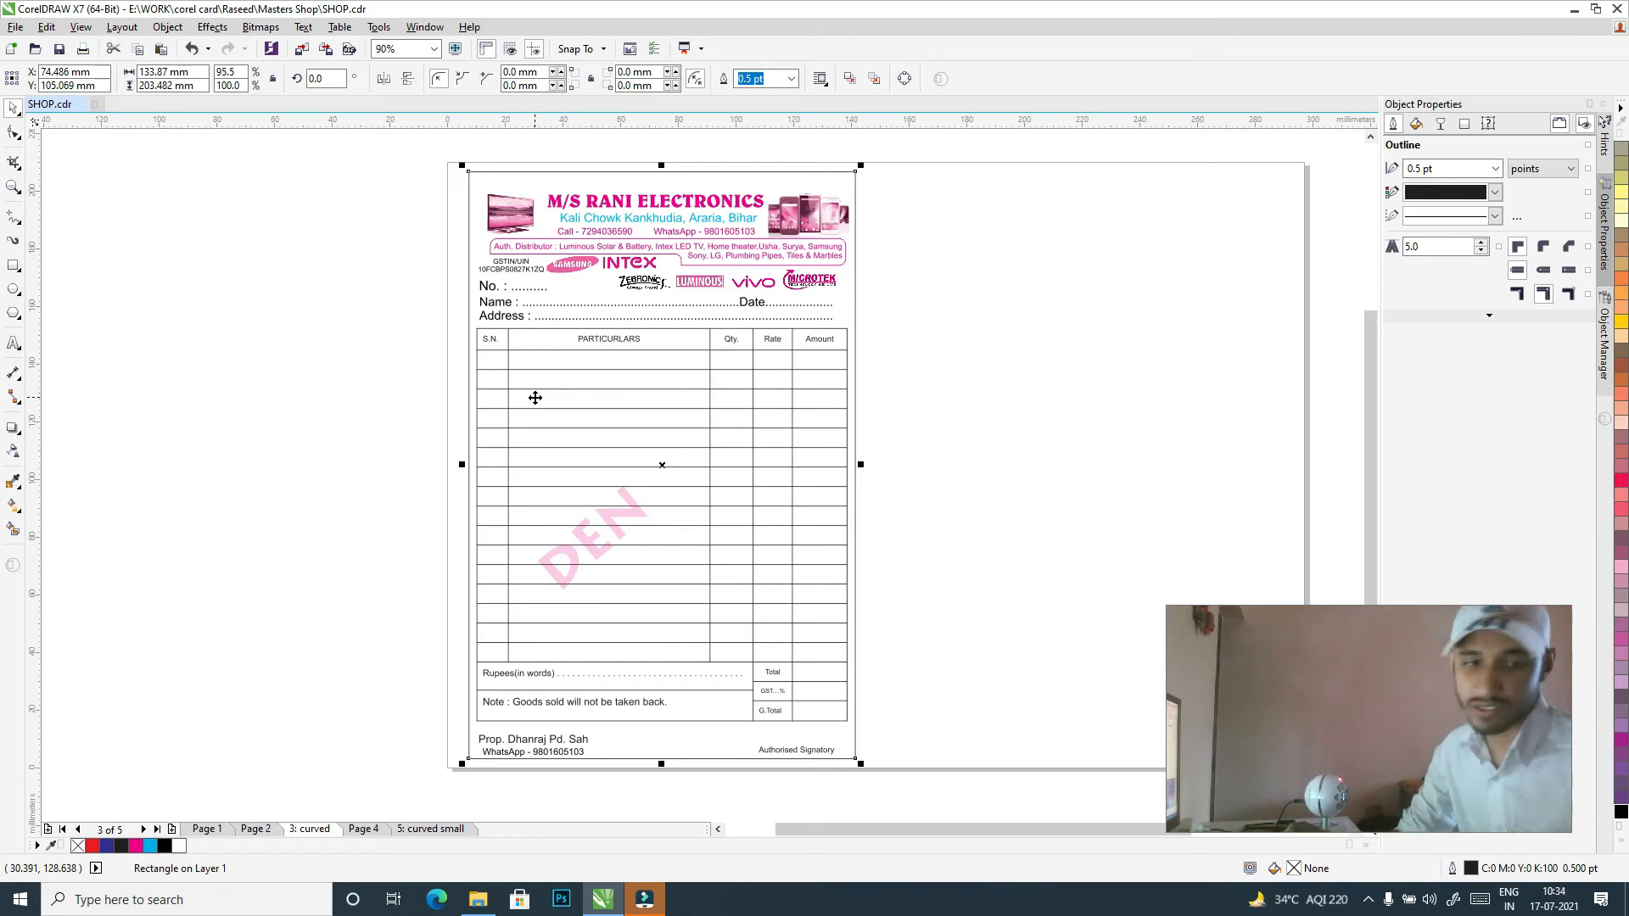
key(ctrl+q)
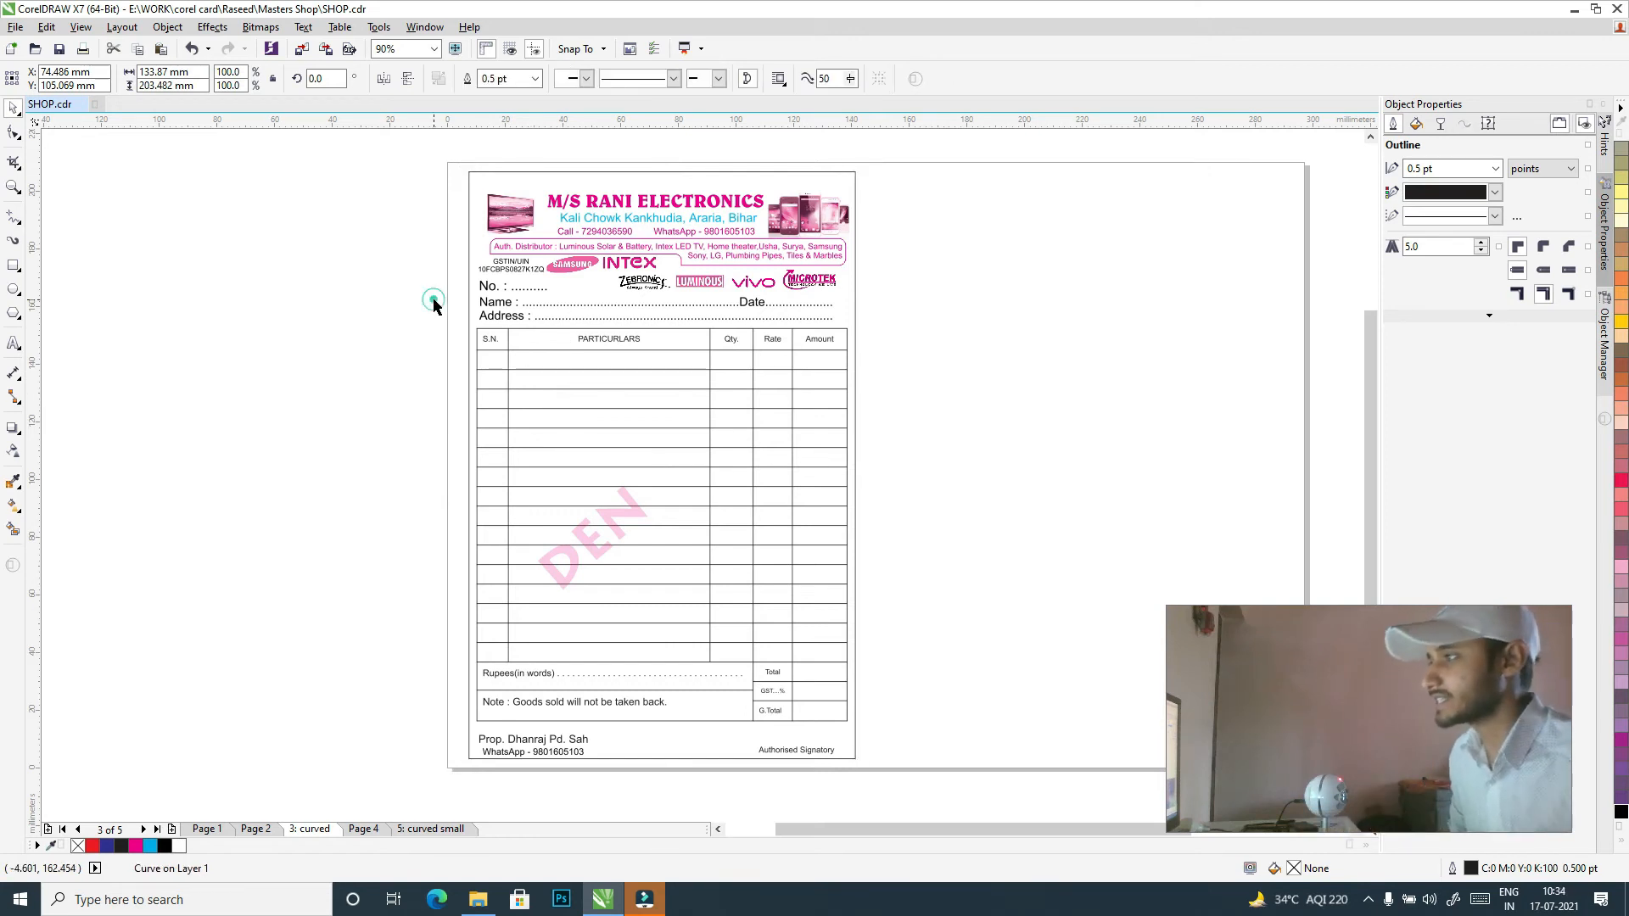
click(433, 304)
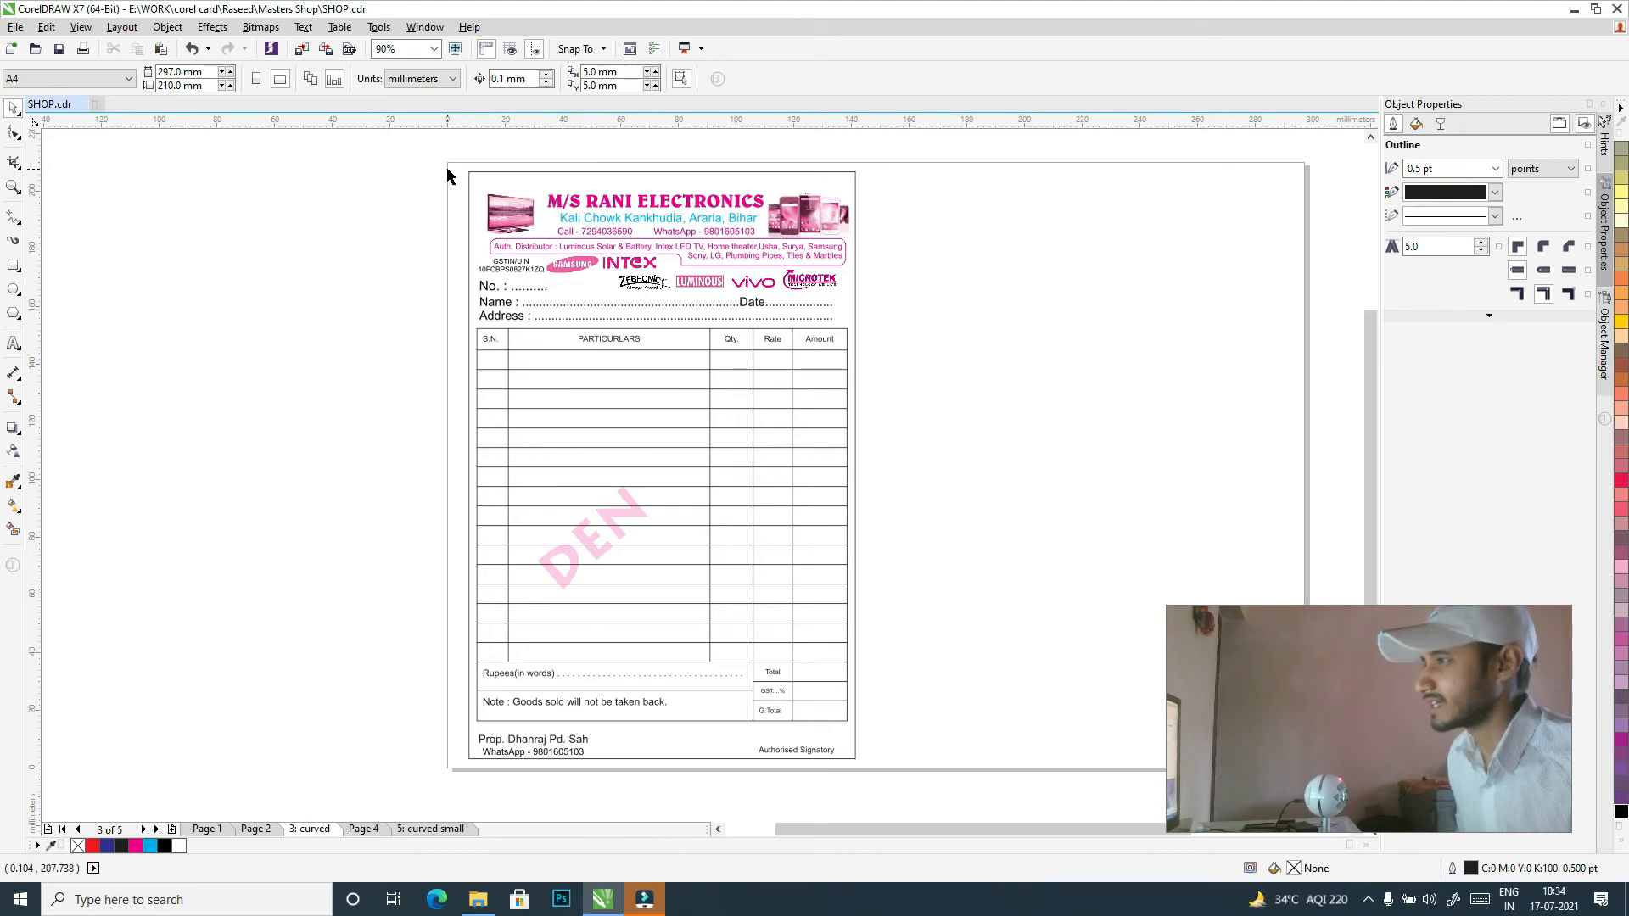
- Select every object of the converted bill on the curved page, group them and deselect the group
drag(446, 167, 928, 744)
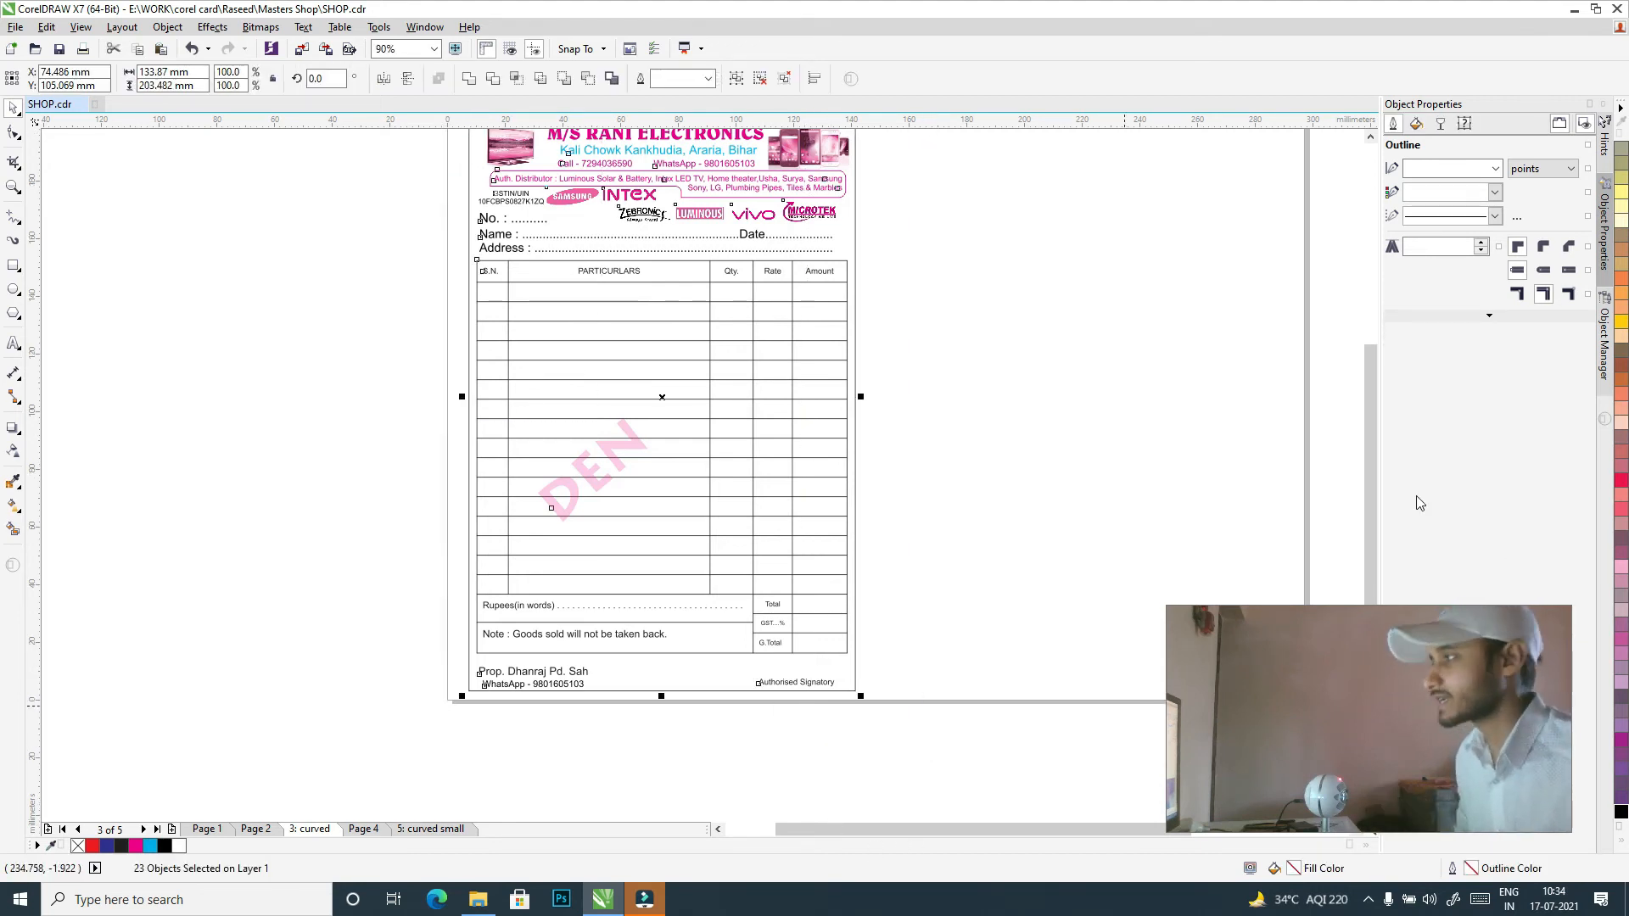
drag(1367, 516, 1377, 470)
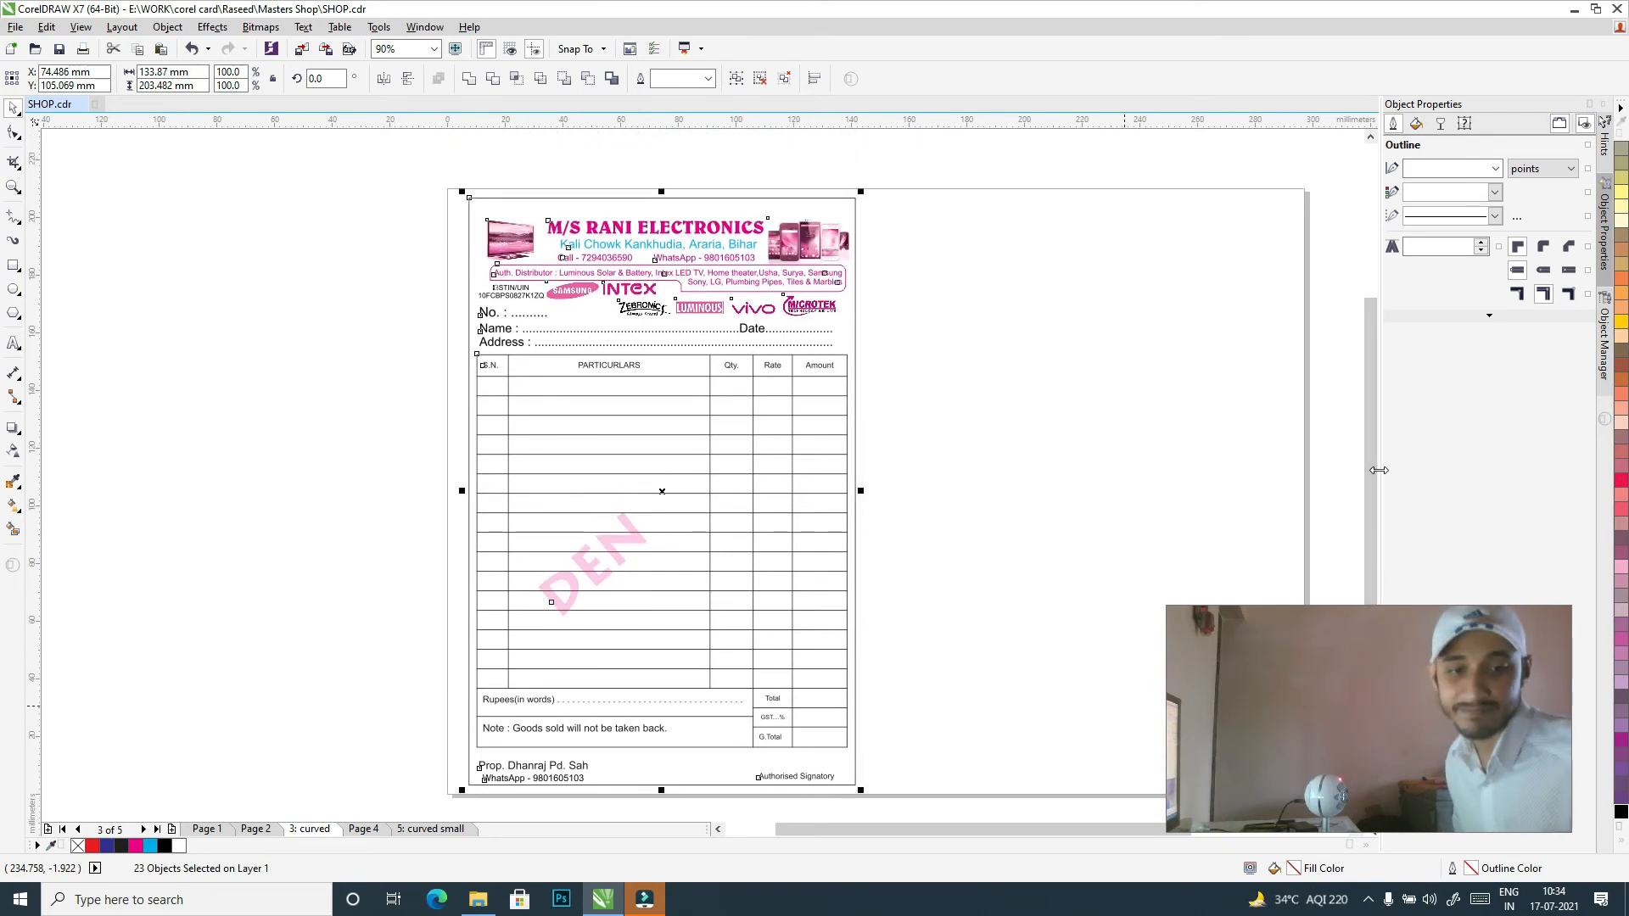
key(ctrl+g)
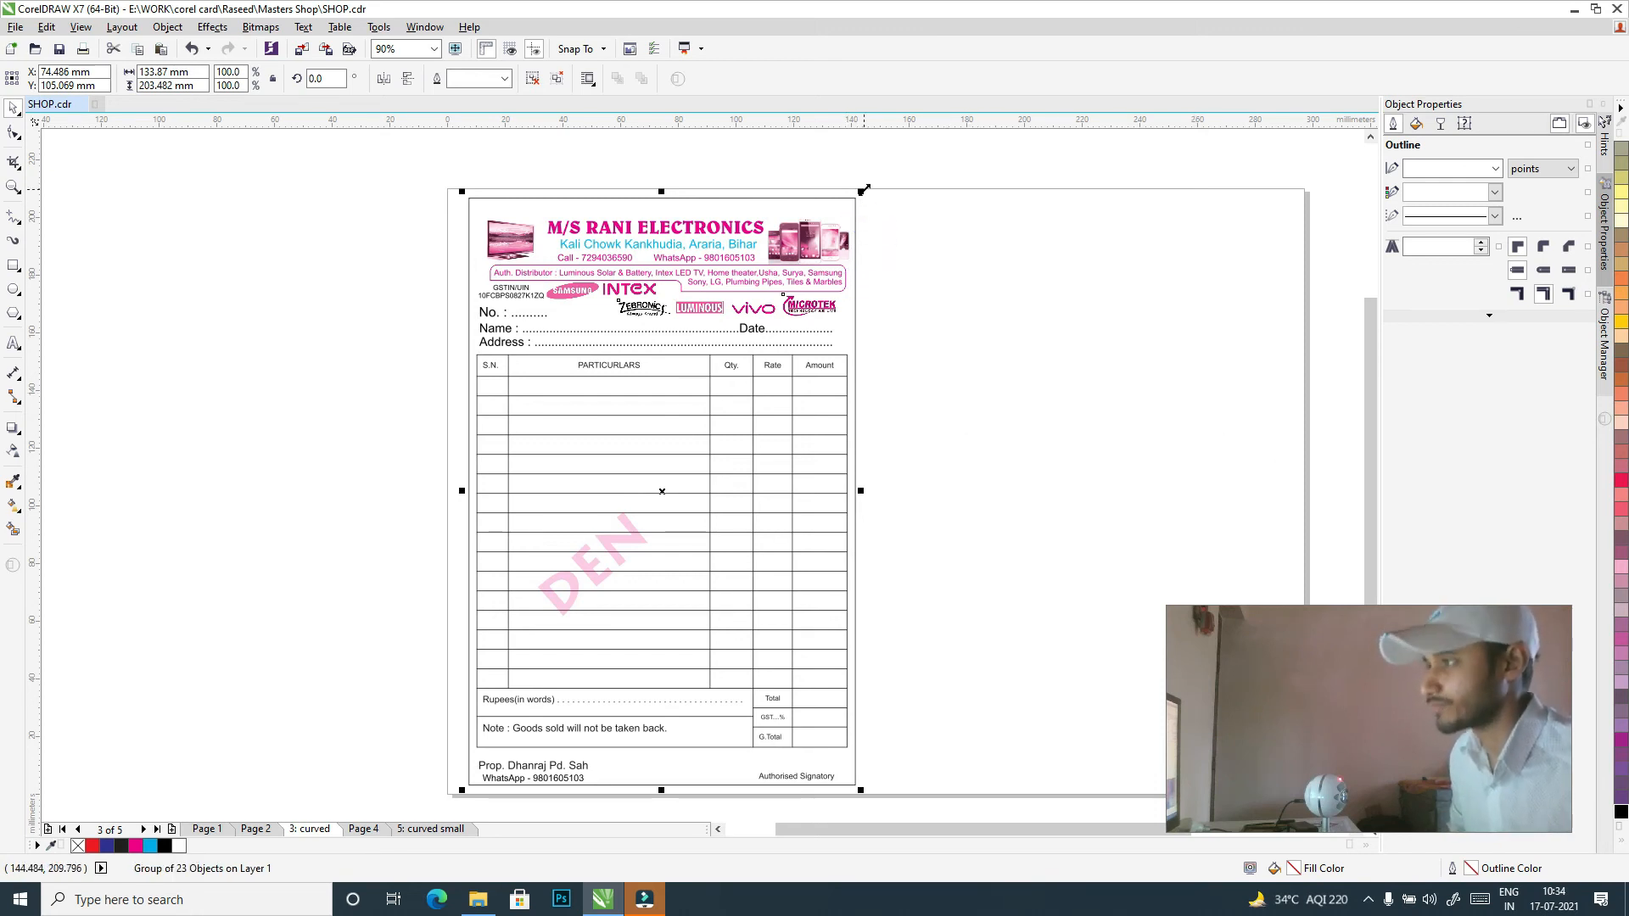
click(1004, 344)
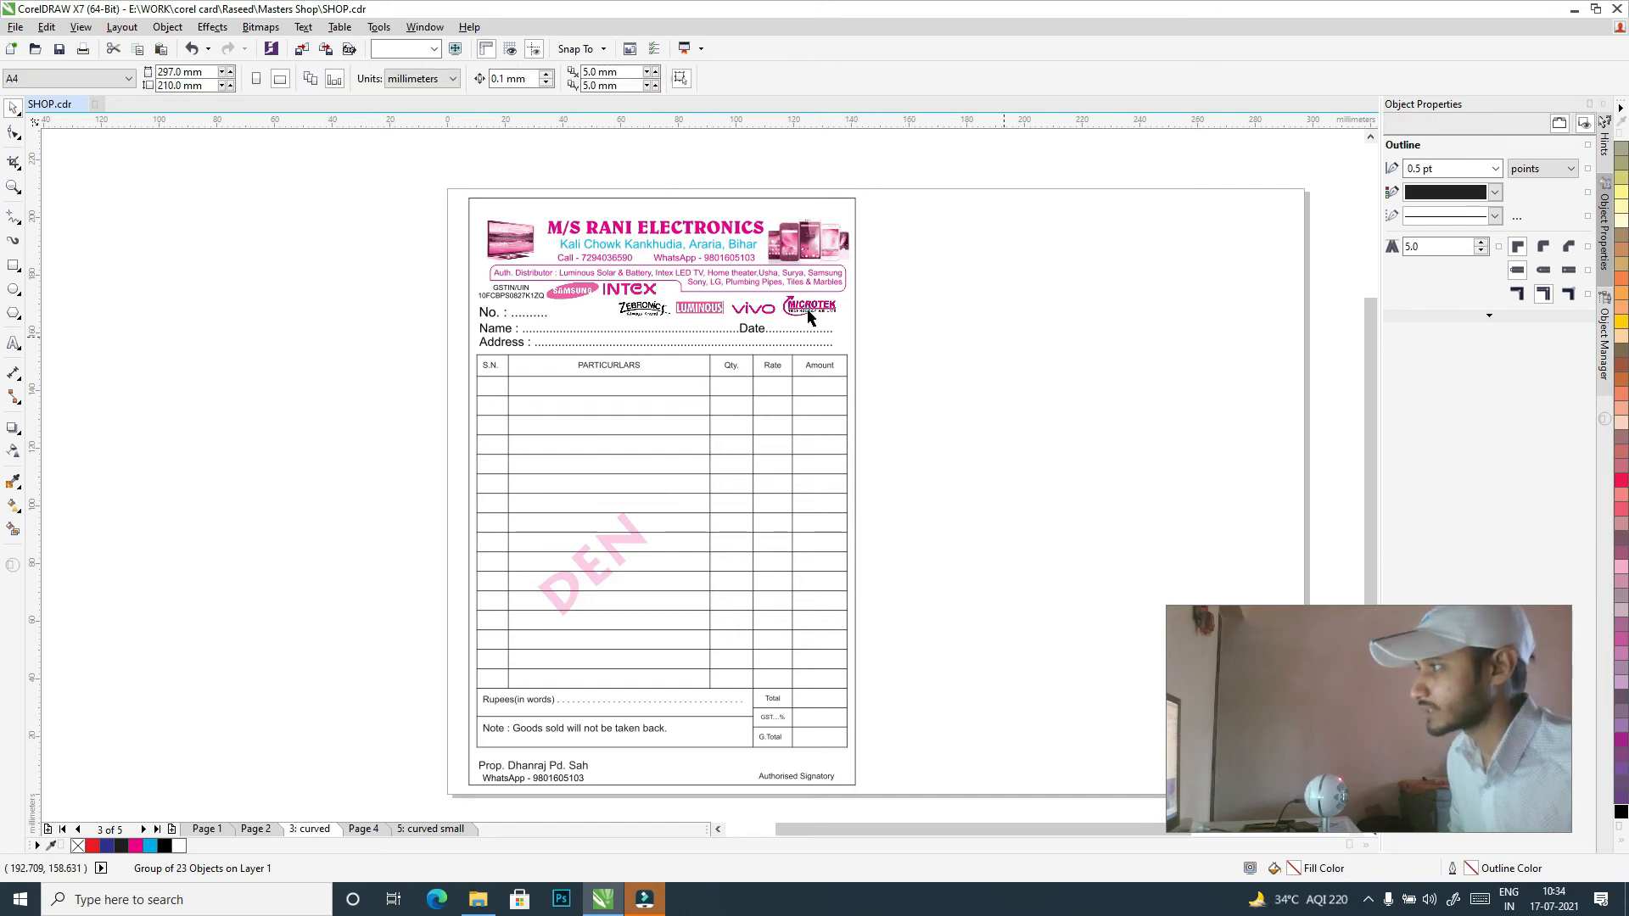
- Scale the grouped bill proportionally to about 125.6 by 190.9 mm, keeping its lower-left corner in place, and deselect it
click(808, 317)
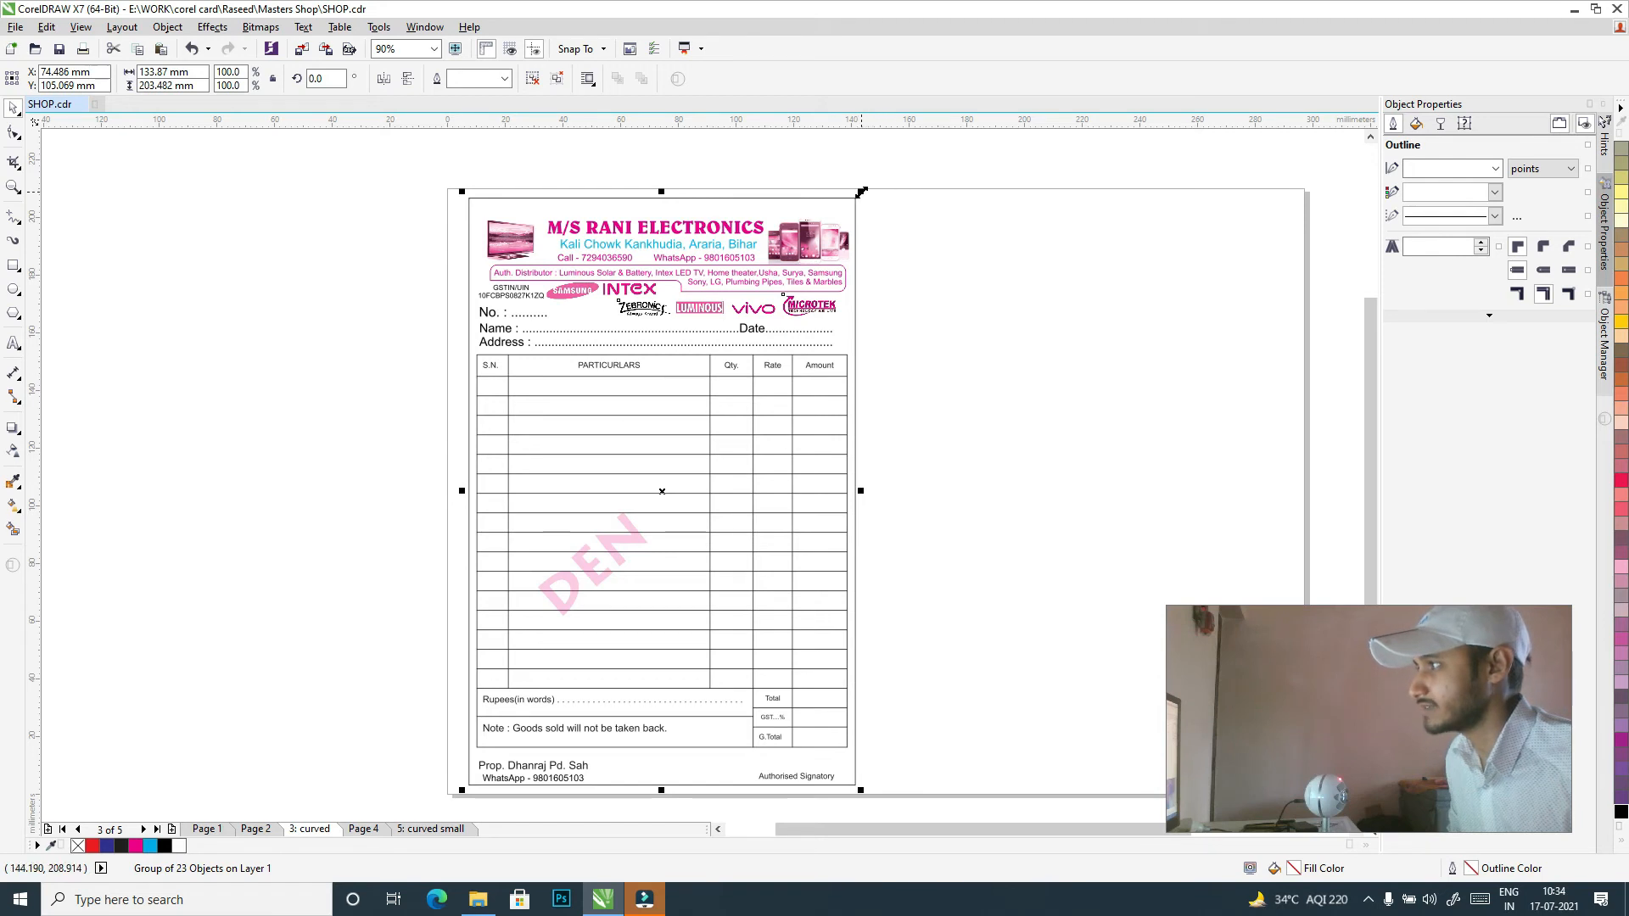
drag(859, 192, 850, 209)
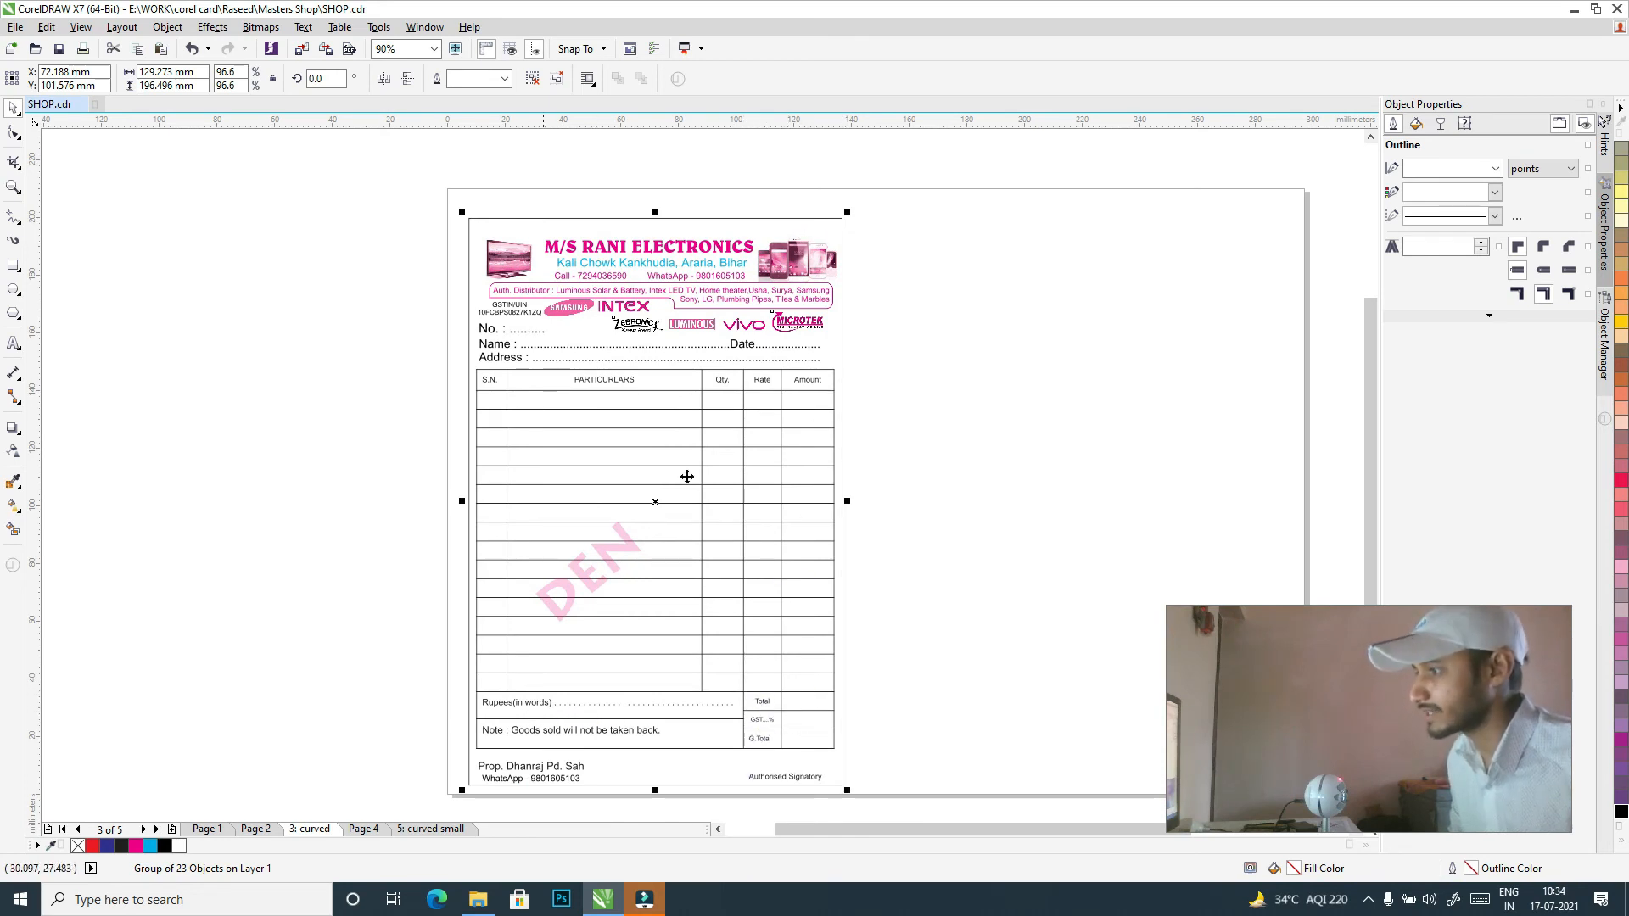
drag(848, 211, 721, 402)
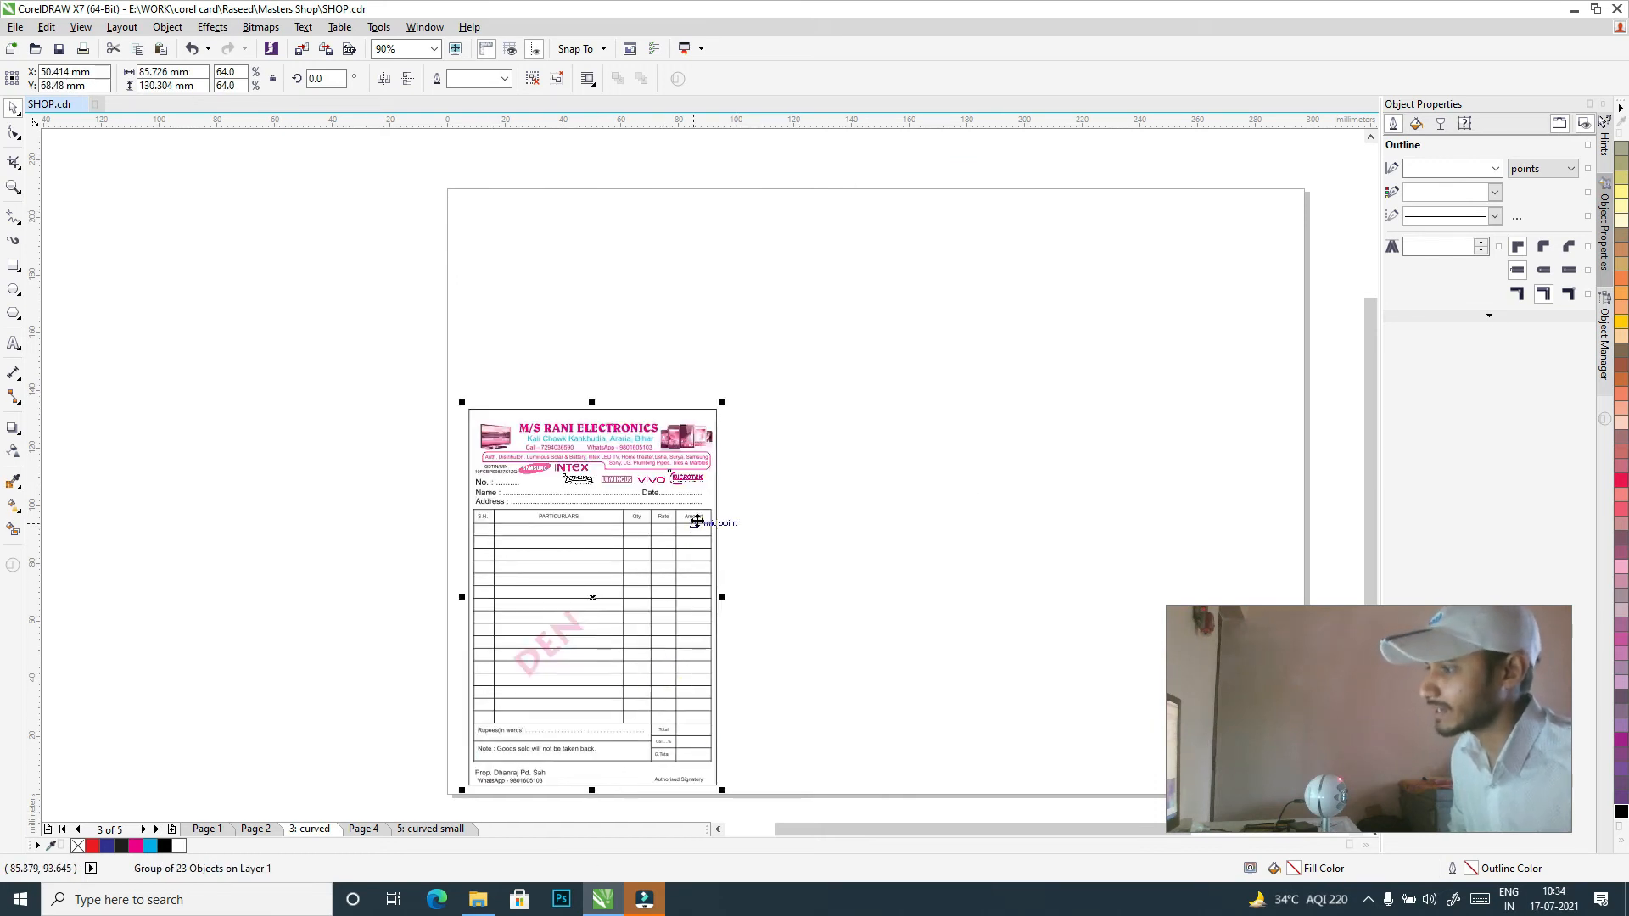
drag(721, 401, 854, 227)
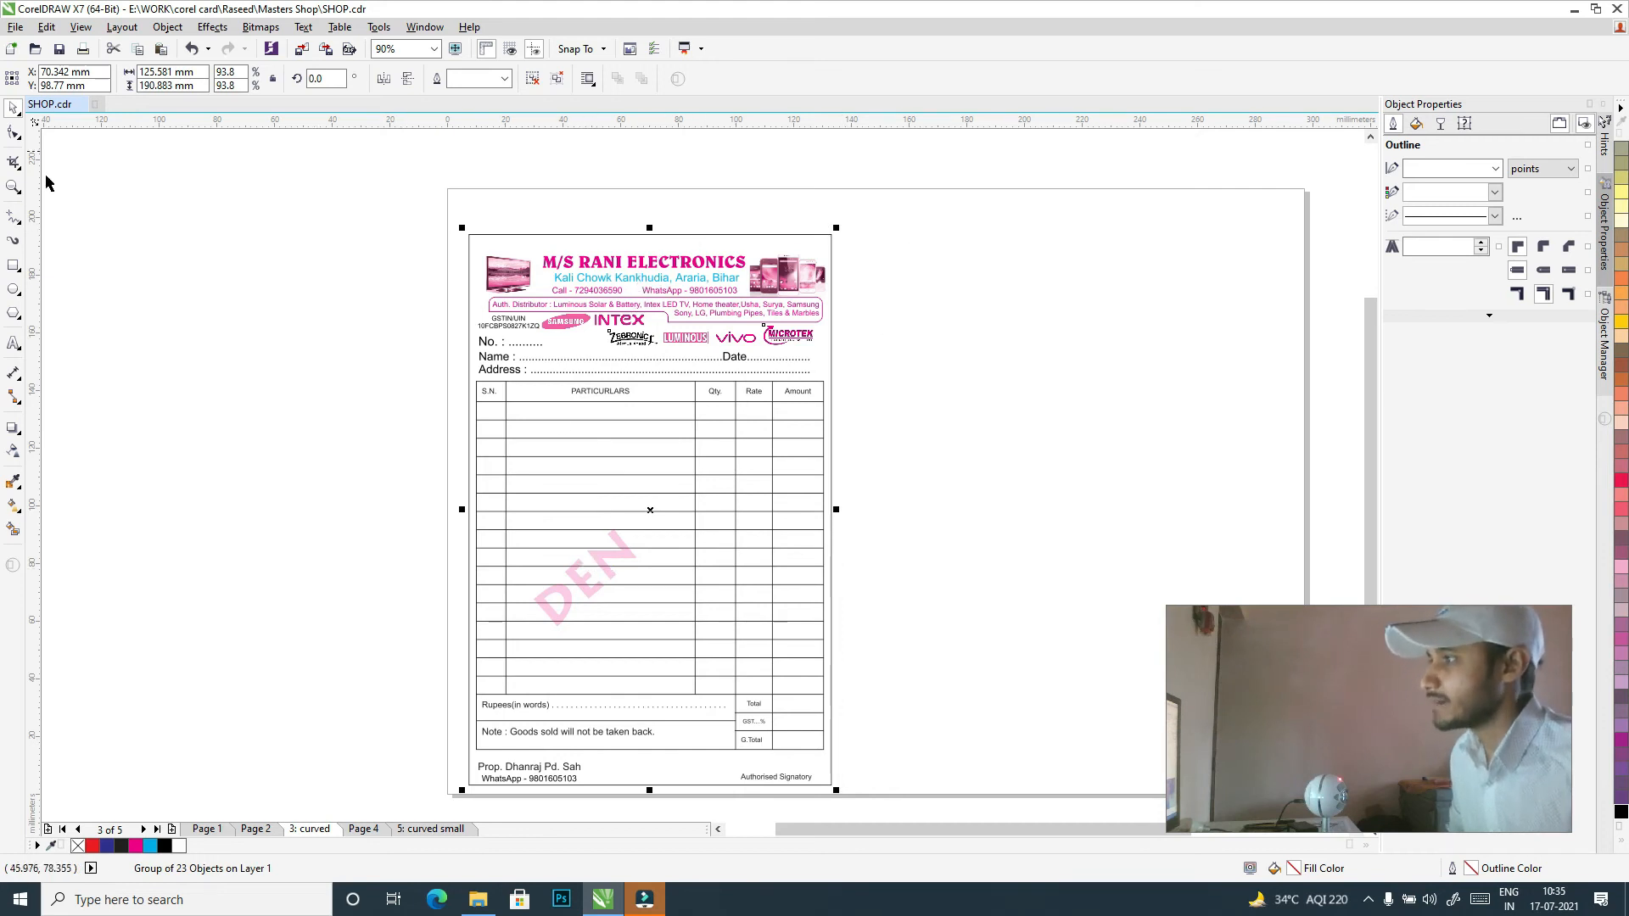
click(140, 280)
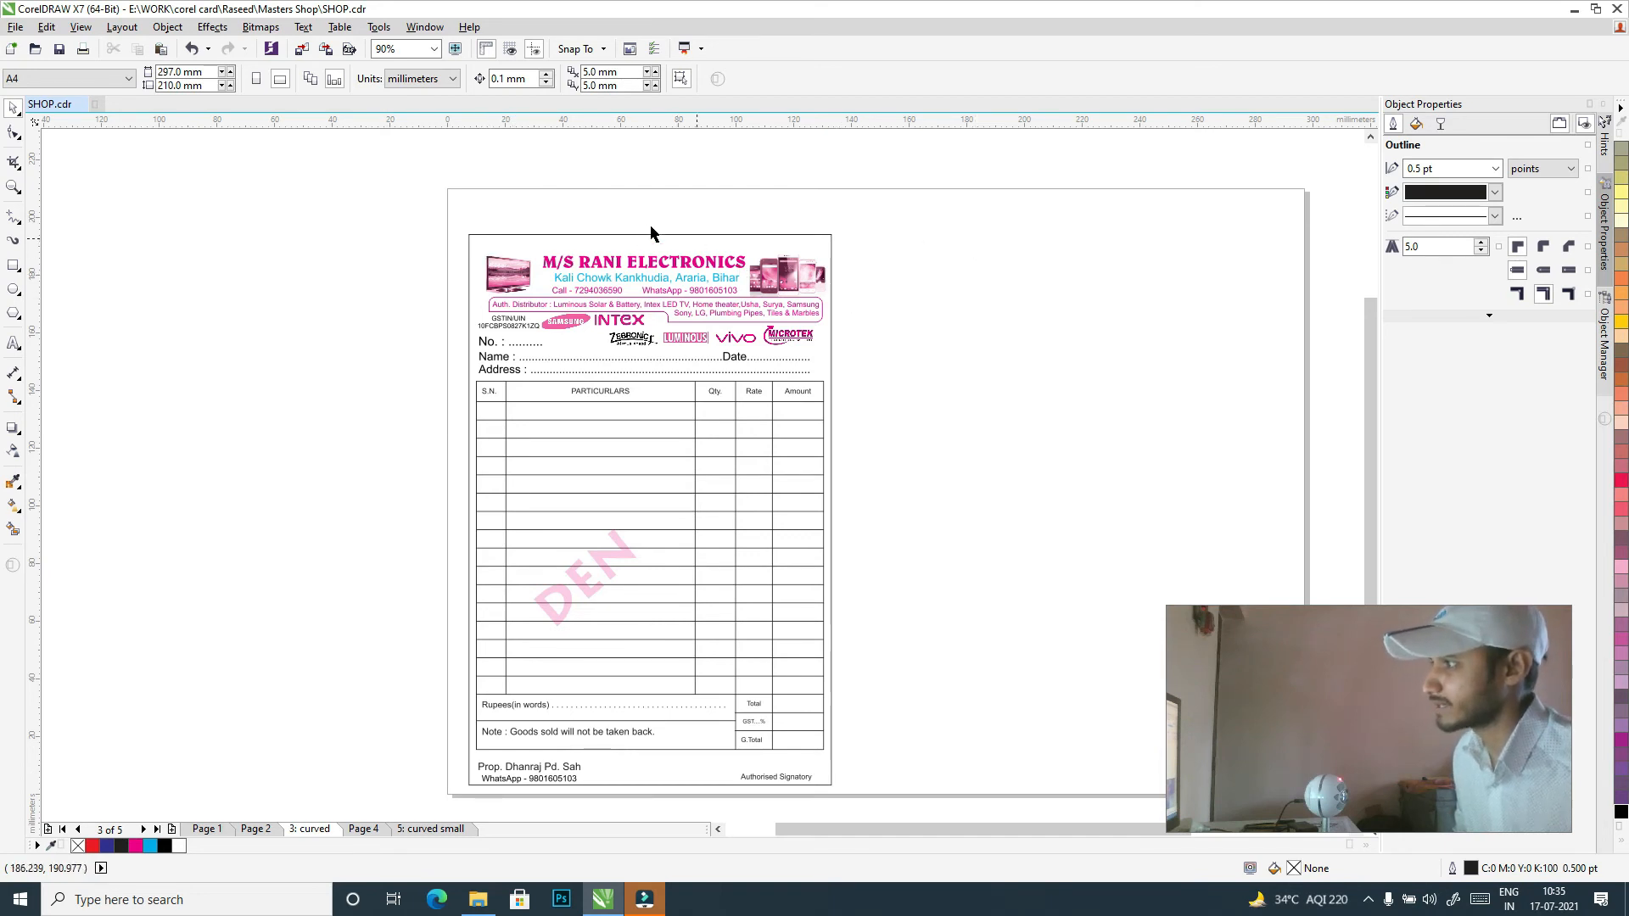
- Duplicate the grouped bill horizontally into the empty right half of the A4 page and deselect the copy
click(660, 533)
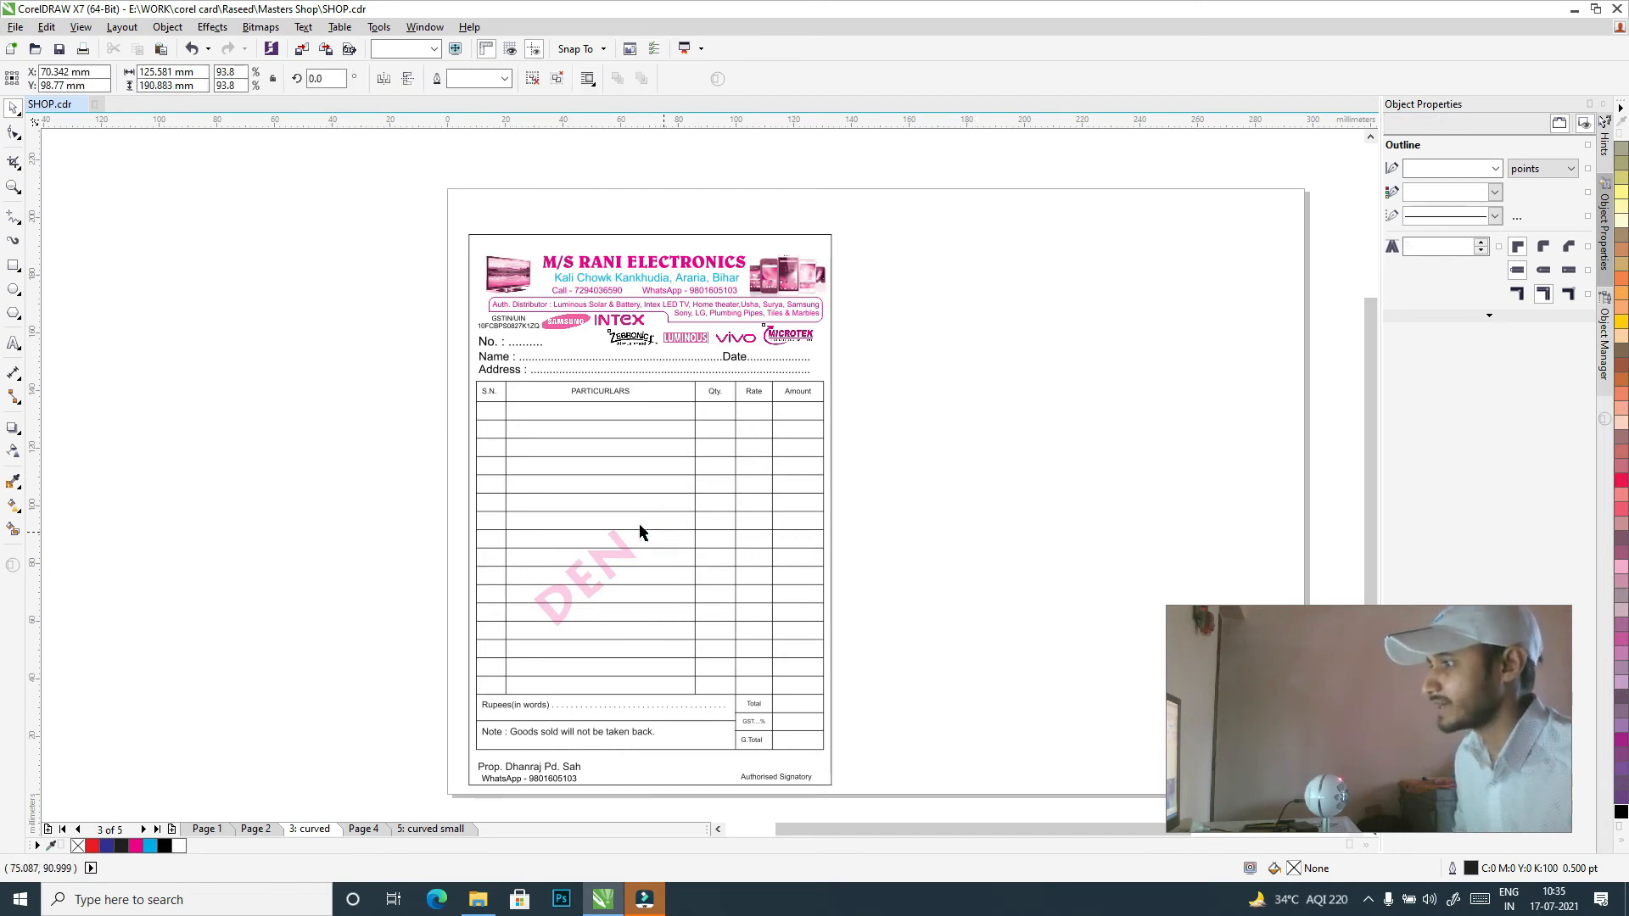
drag(651, 509, 1051, 505)
right_click(1056, 505)
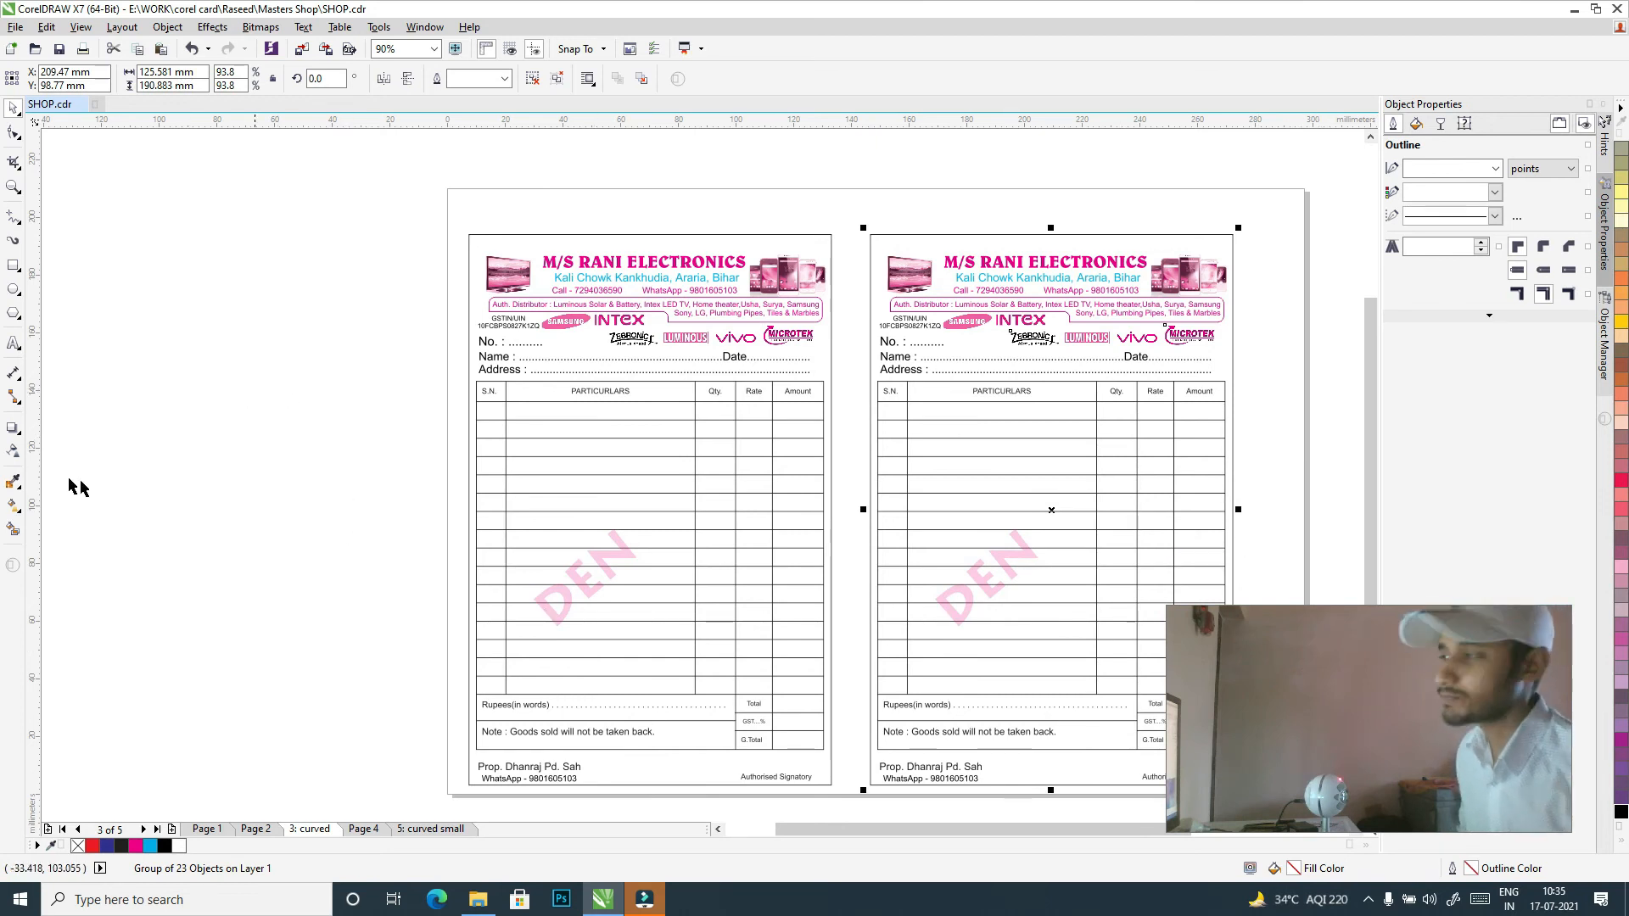
click(262, 461)
- Copy the left bill group, paste it onto the curved small page and place it beside the sheet on its left
drag(410, 207, 851, 802)
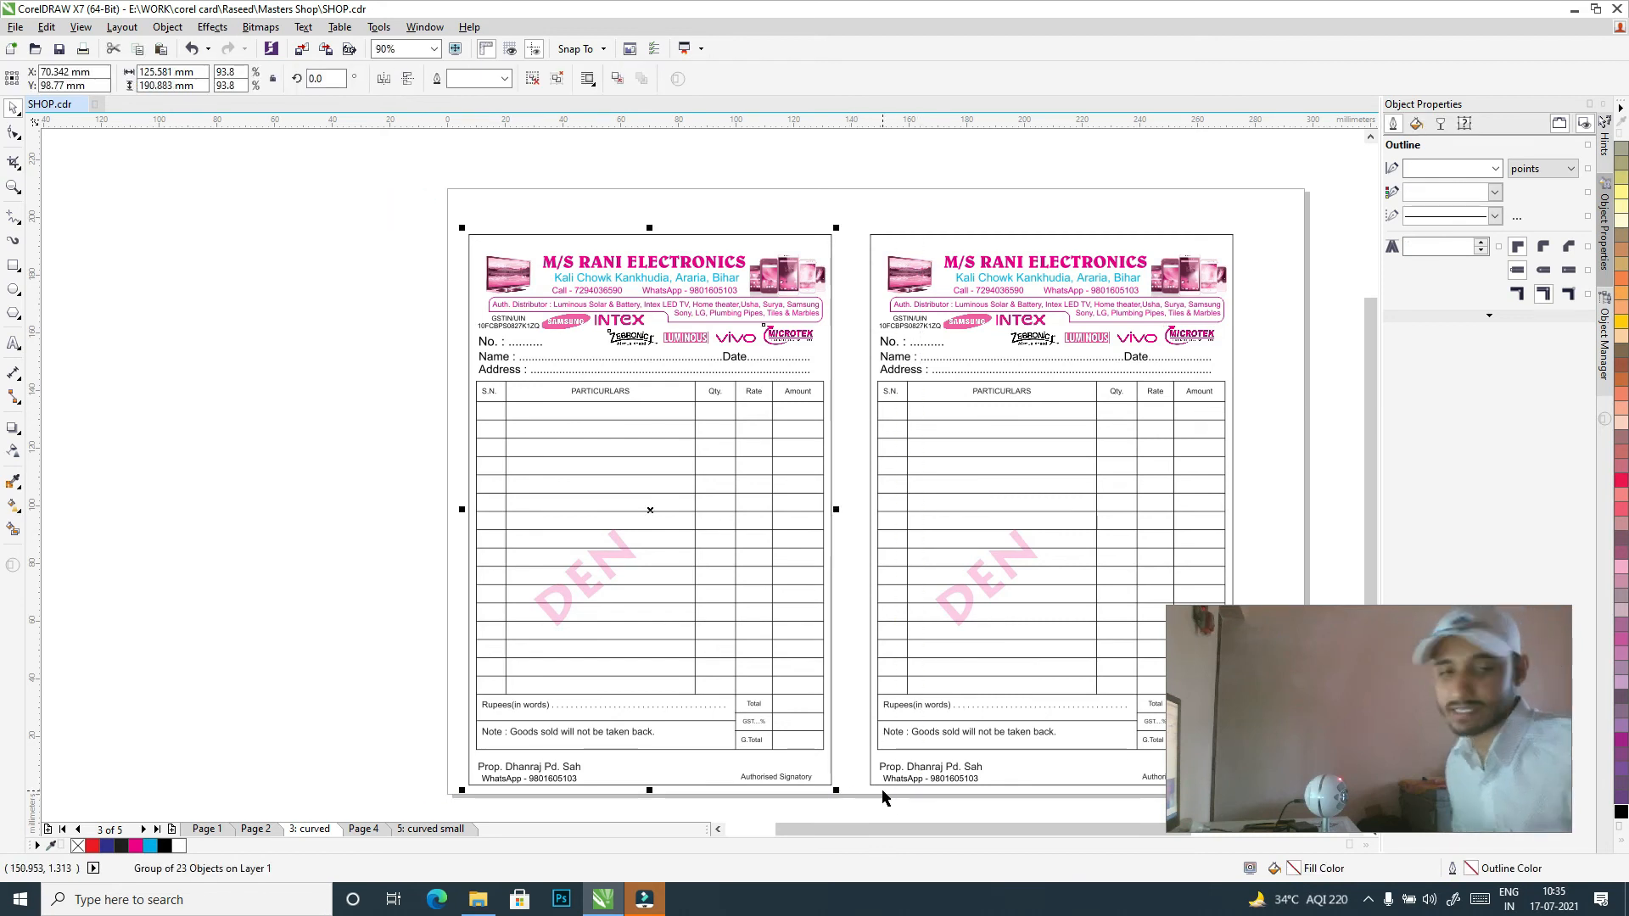
click(441, 828)
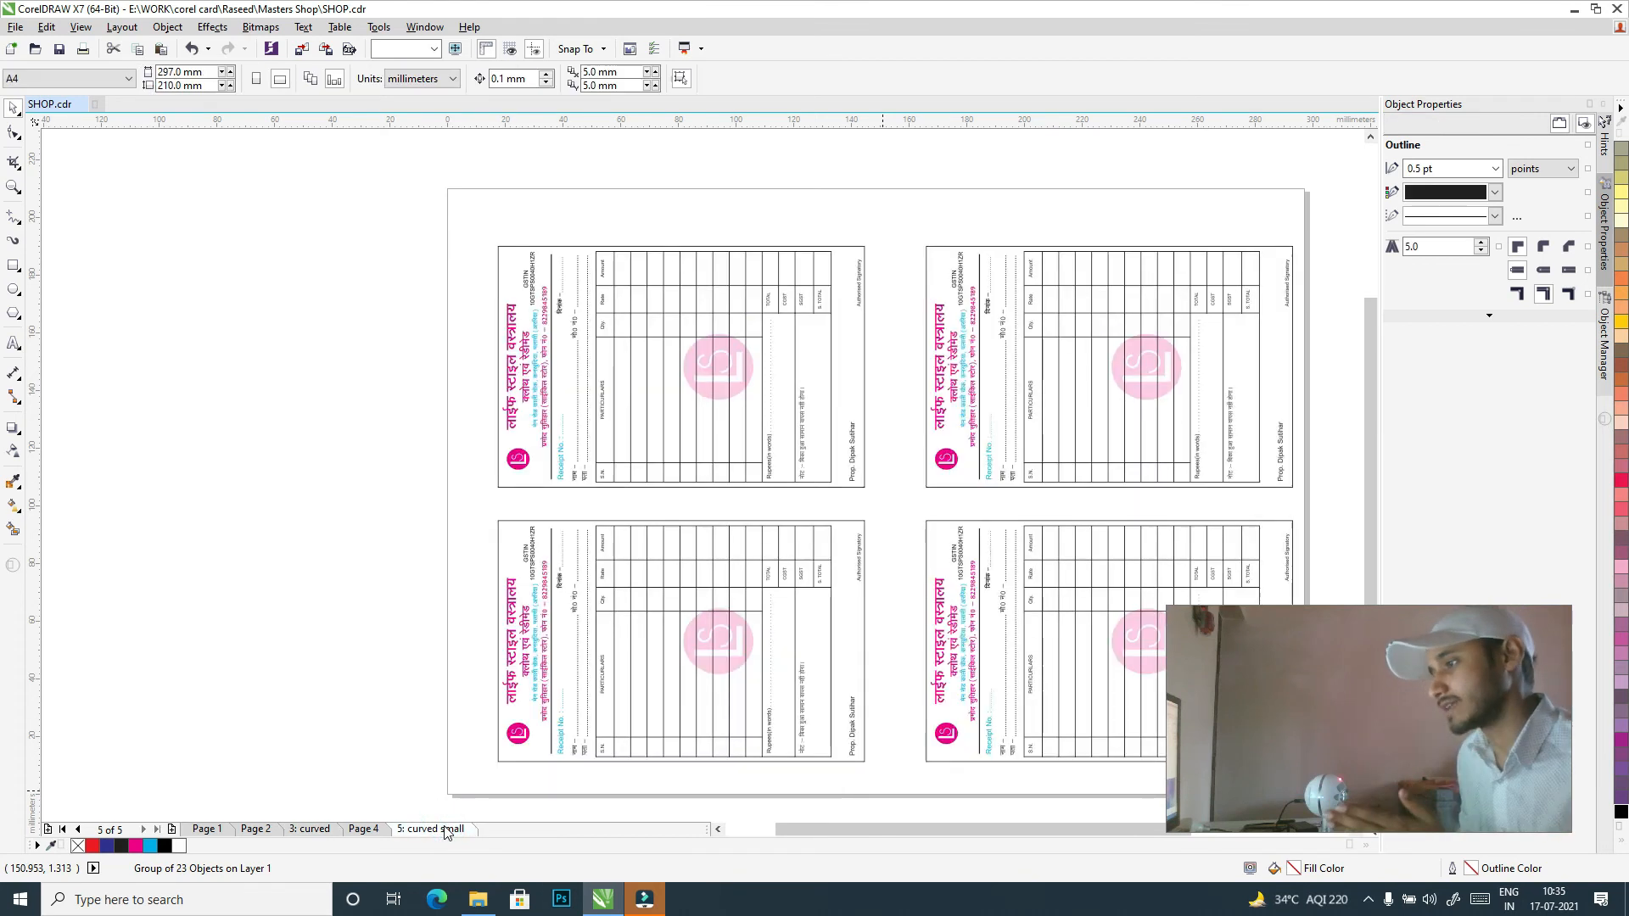
click(227, 410)
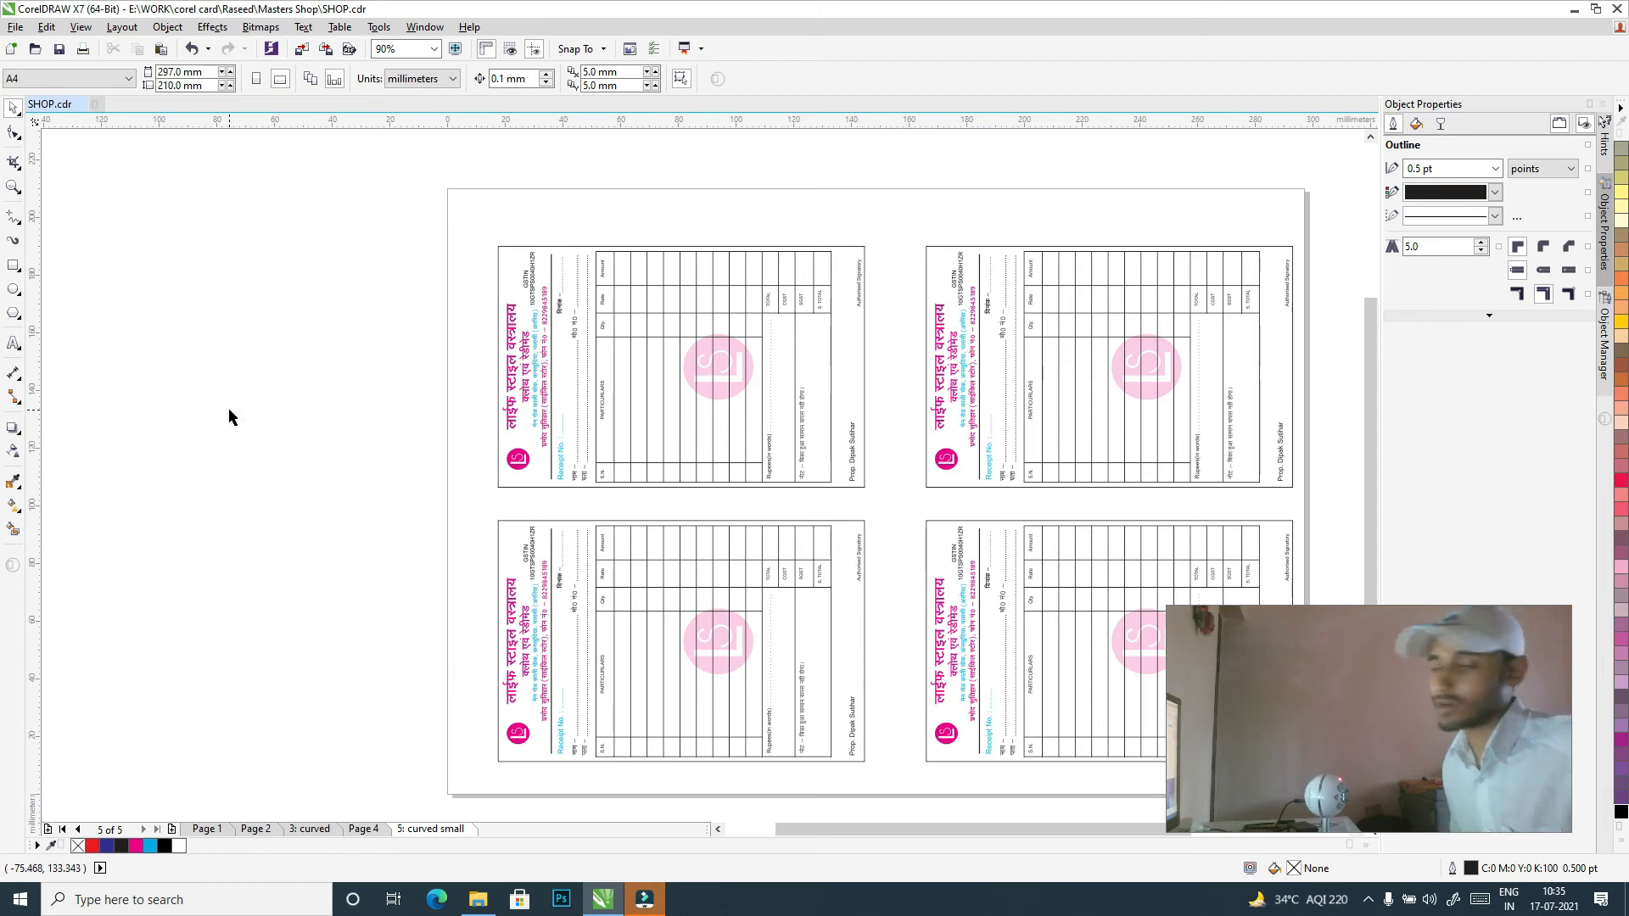
key(ctrl+v)
drag(637, 507, 255, 485)
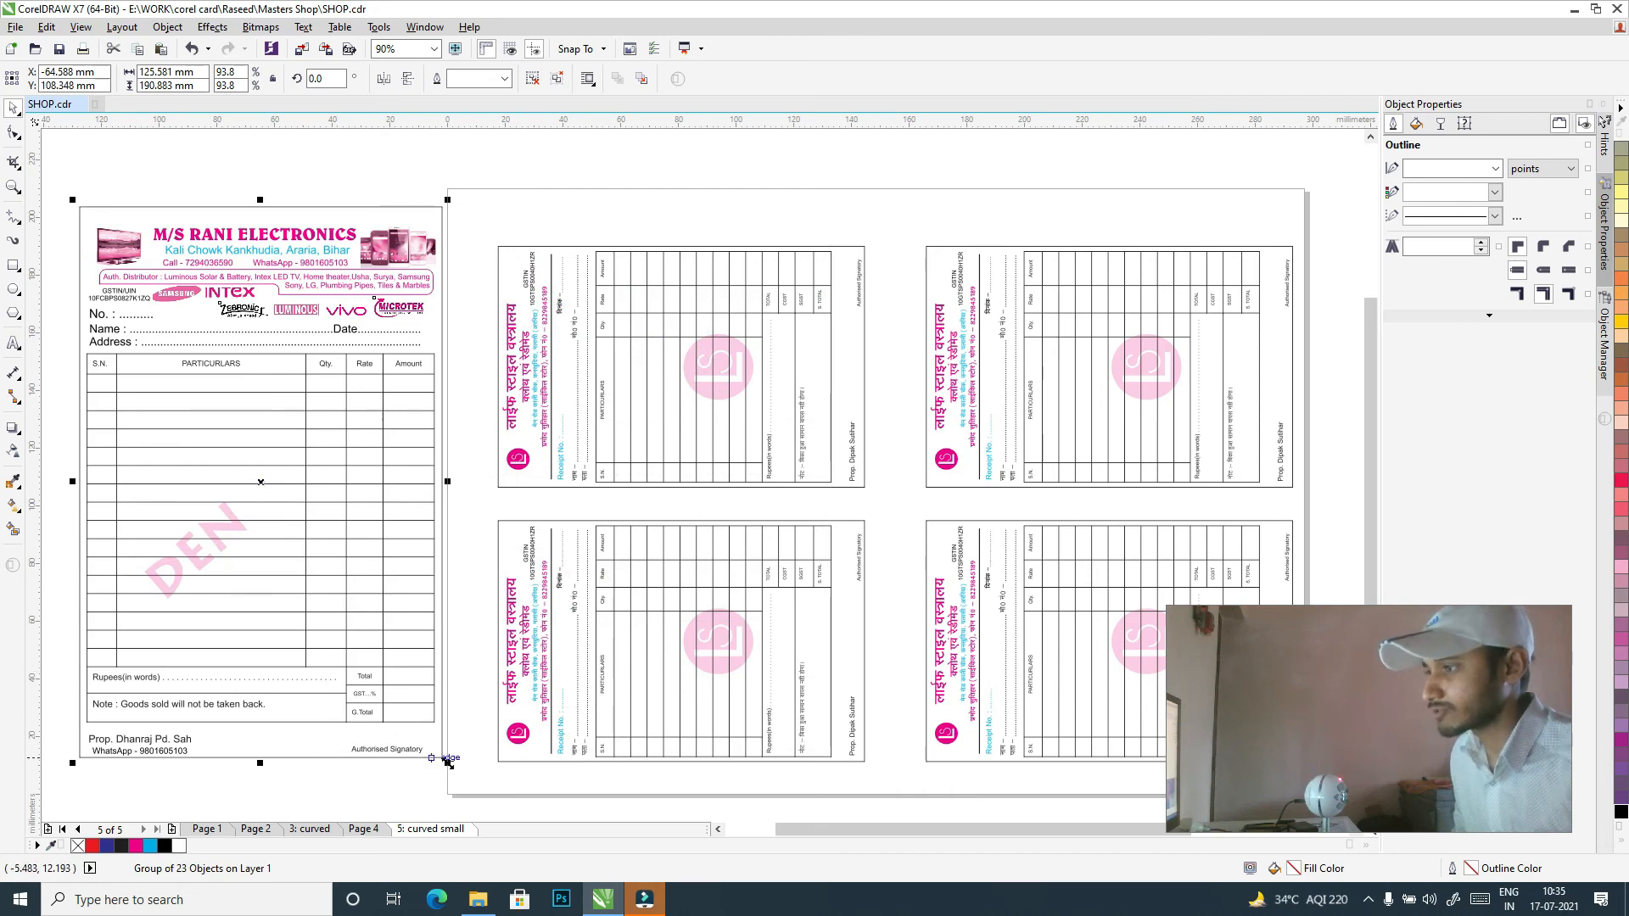
- Try the pasted bill rotated about 91° and scaled to about 60% against the upper-left small bill, and delete the trial copy
drag(447, 763, 386, 214)
click(179, 356)
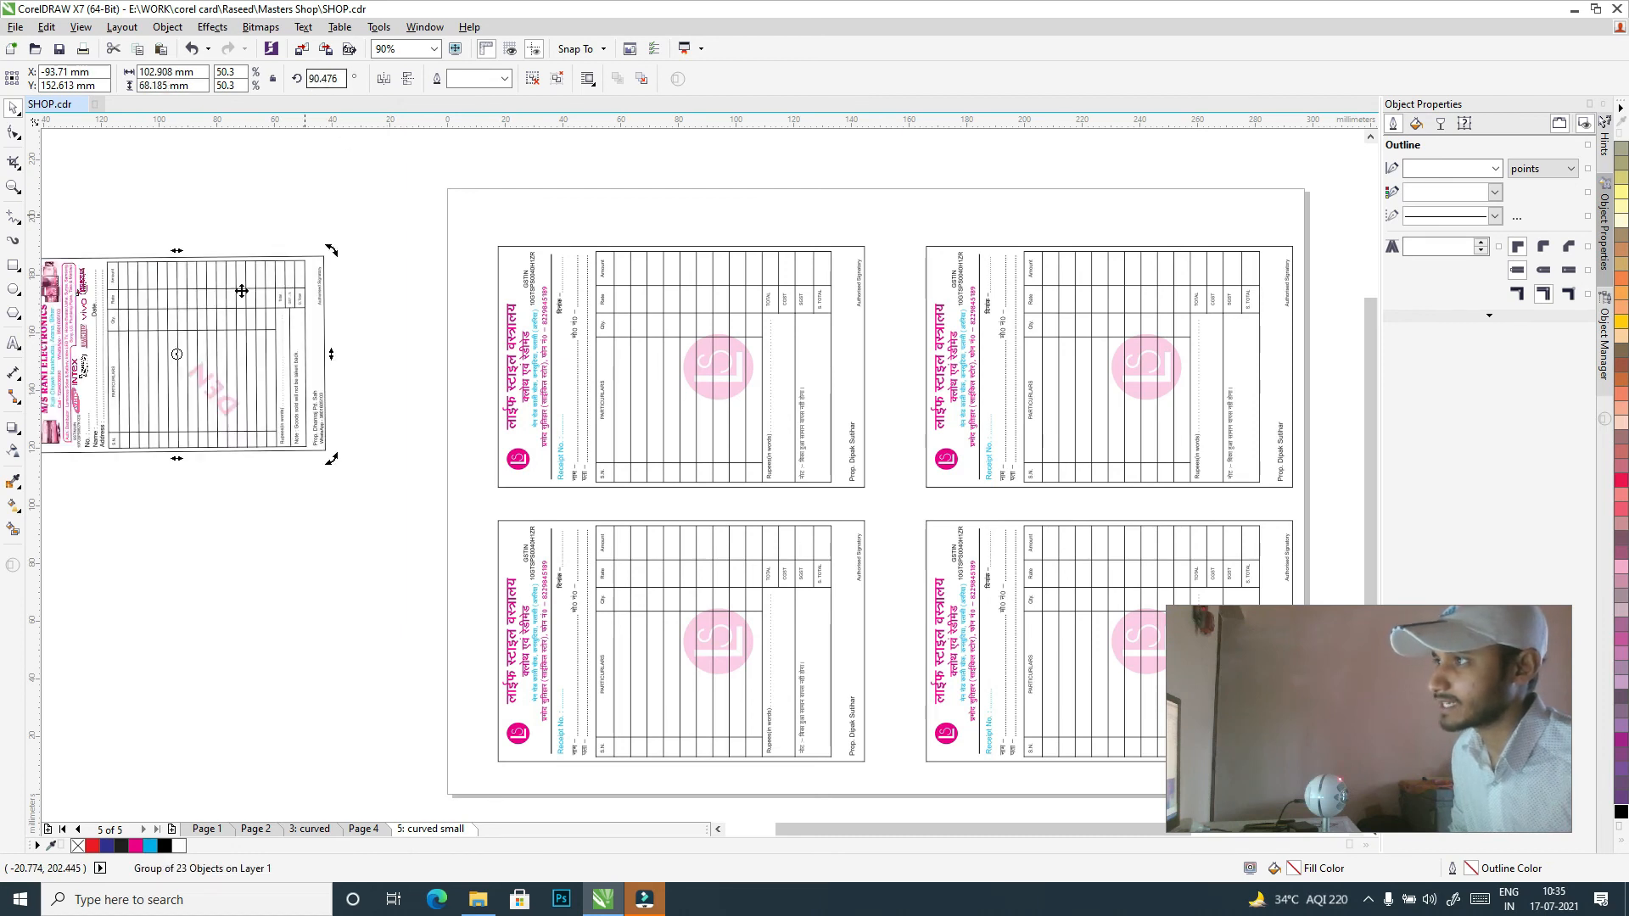
mouse_move(200, 304)
mouse_down()
mouse_move(399, 306)
mouse_move(201, 247)
mouse_move(206, 270)
mouse_move(294, 289)
mouse_move(631, 264)
mouse_move(618, 265)
mouse_move(743, 471)
mouse_move(843, 462)
mouse_move(877, 493)
mouse_move(866, 483)
mouse_up()
click(99, 167)
drag(498, 353, 157, 339)
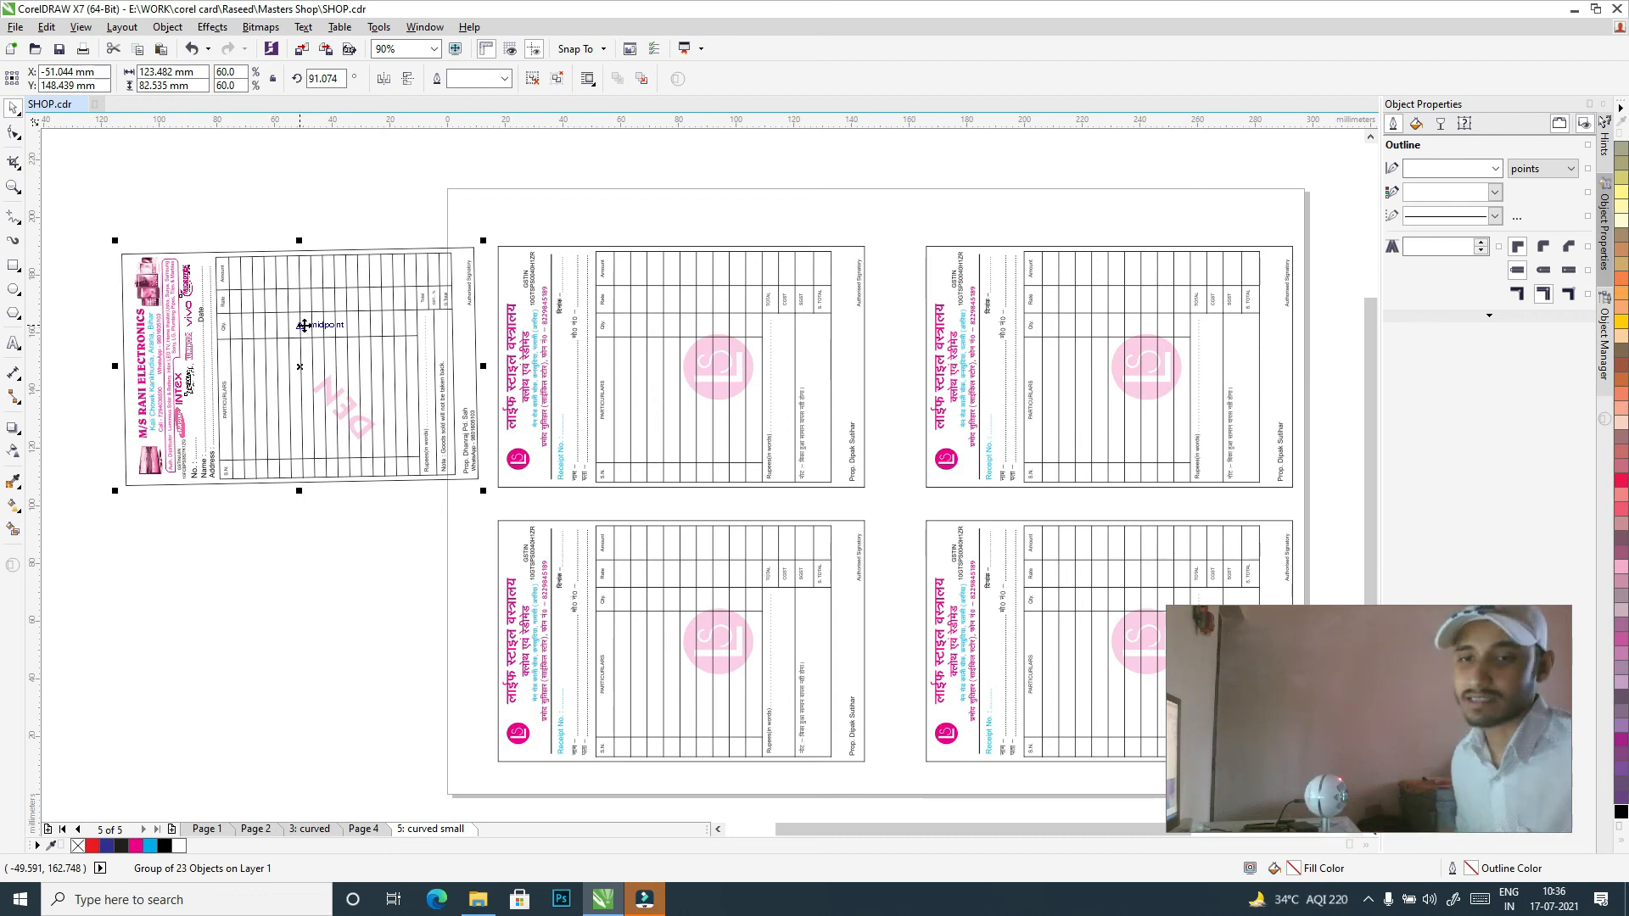
key(Delete)
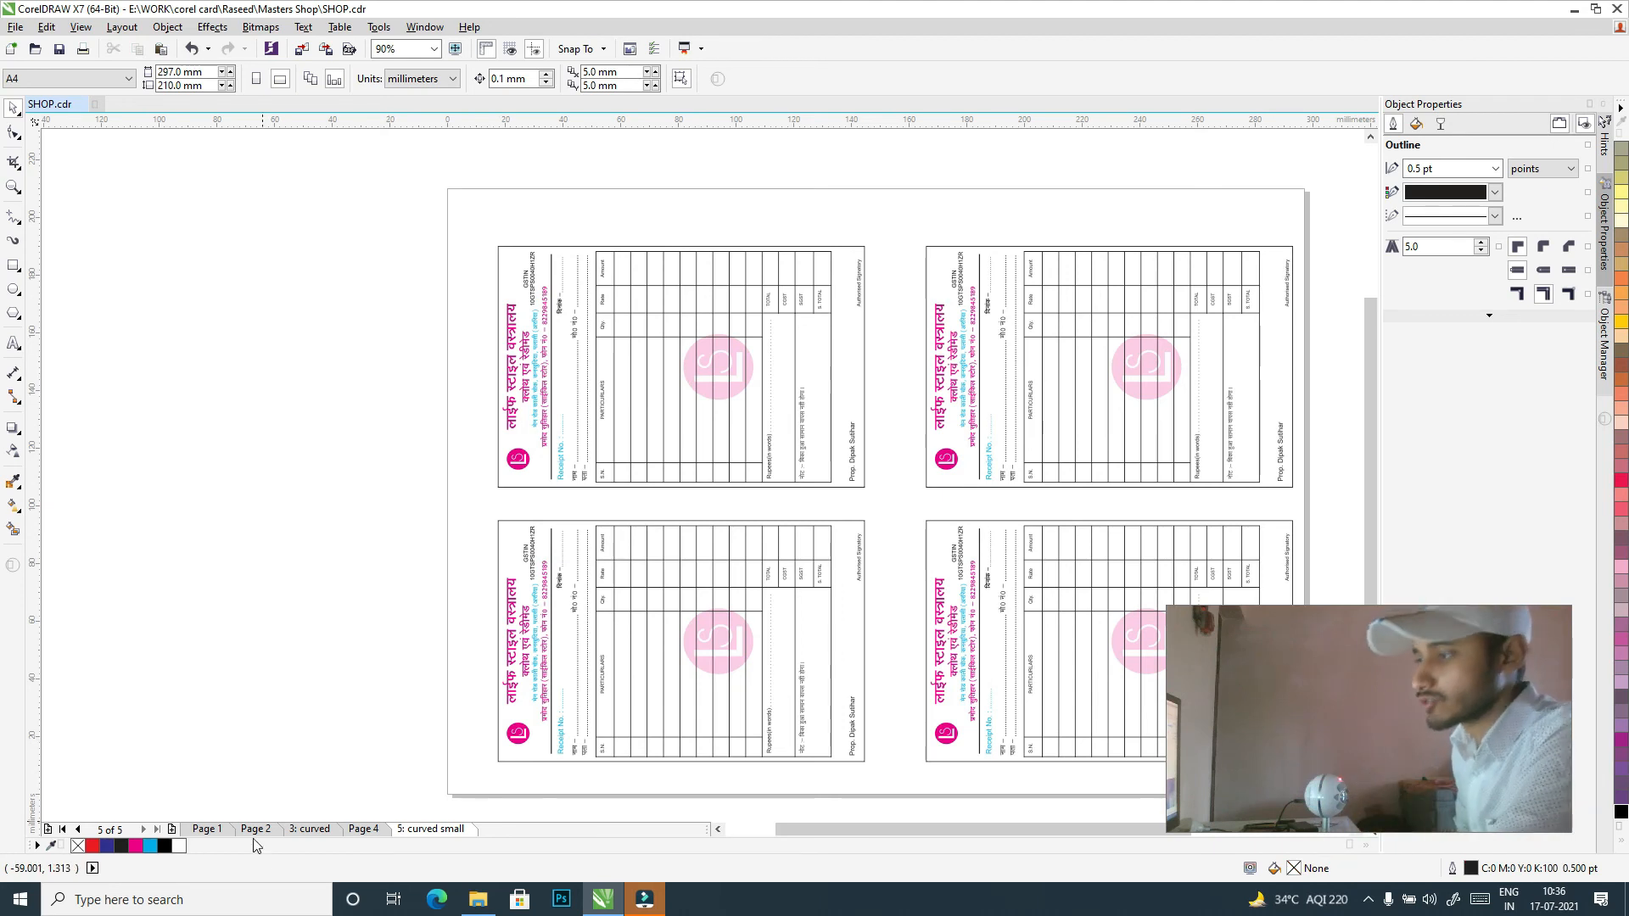
- Return to Page 1 with the editable bill design
click(210, 829)
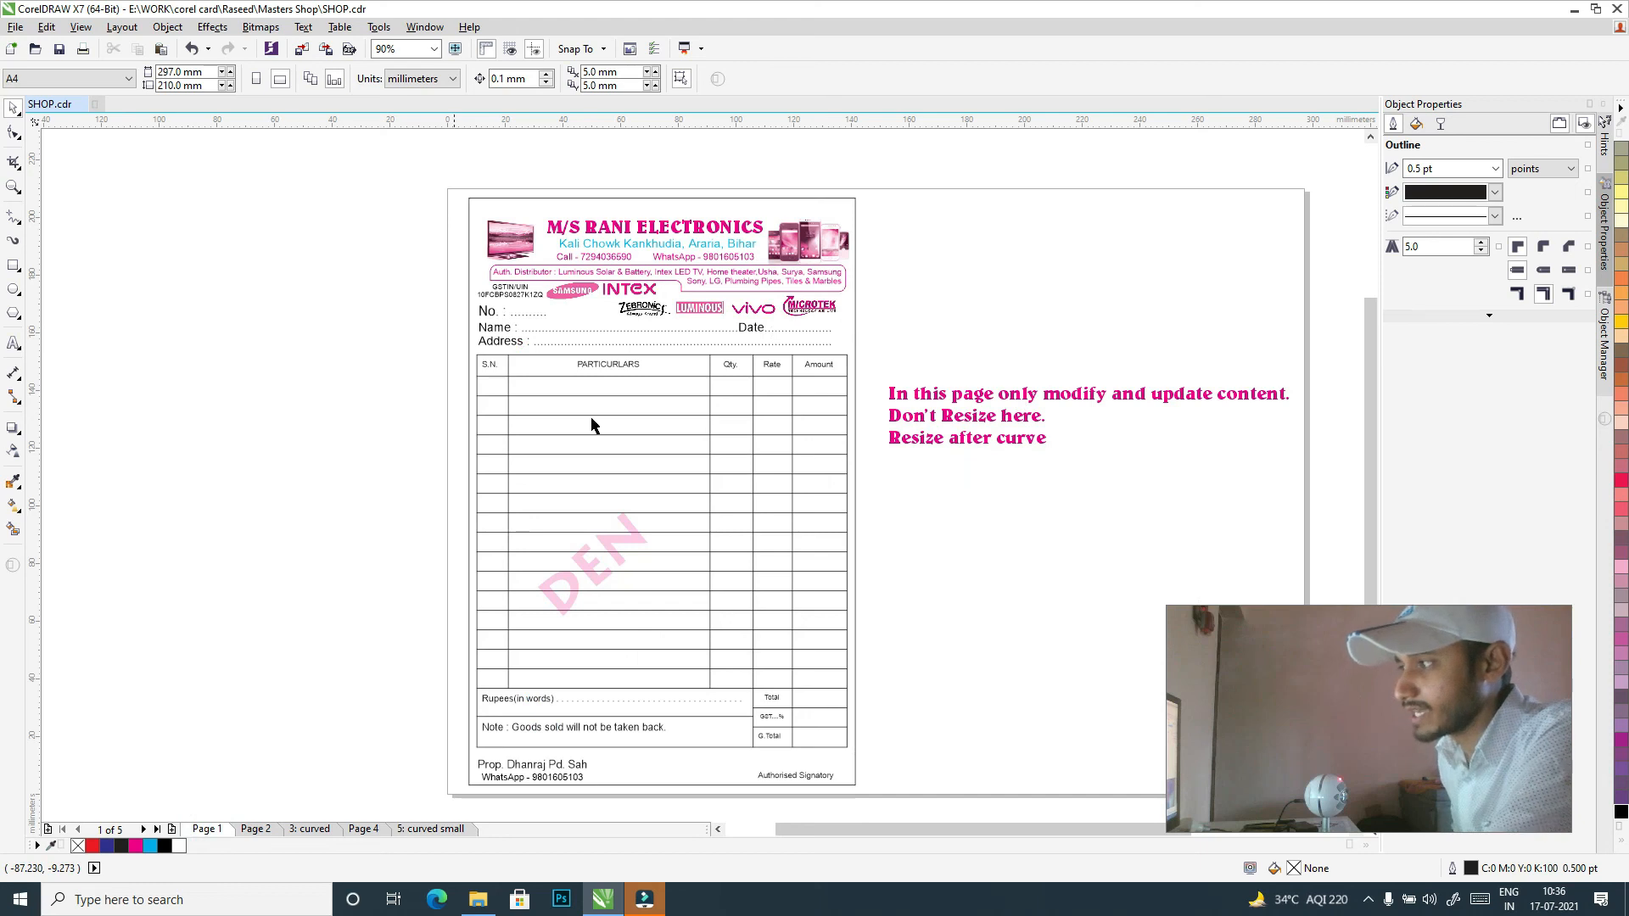